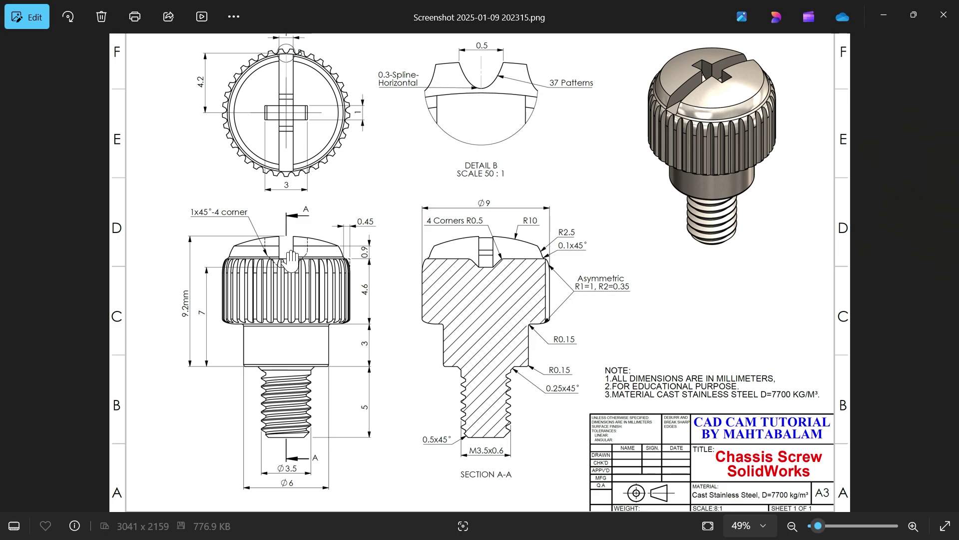
Review the chassis screw drawing's top view, front view and section for the head, collar and thread dimensions
{"action": "left_click_drag", "start_coordinate": [372, 165], "coordinate": [427, 210]}
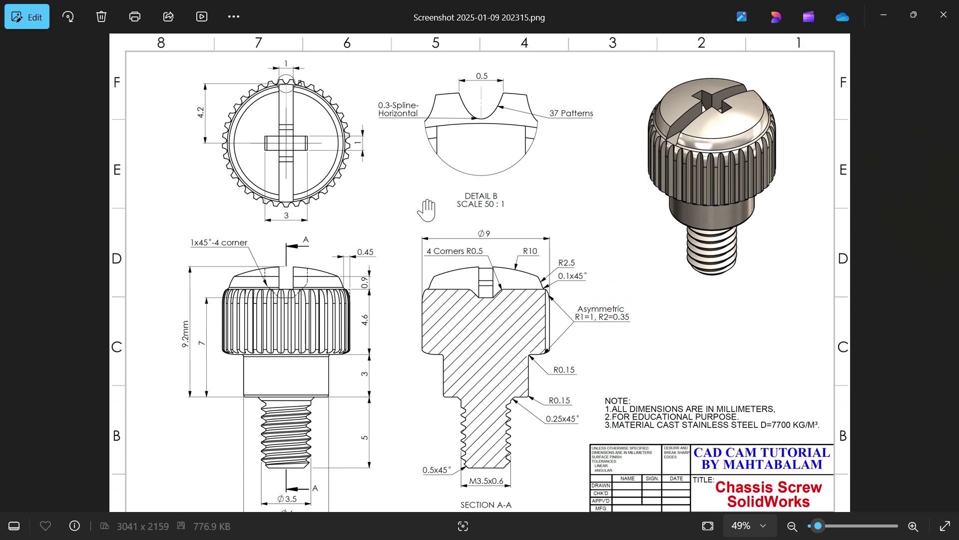
{"action": "scroll", "coordinate": [324, 107], "scroll_direction": "up", "scroll_amount": 4}
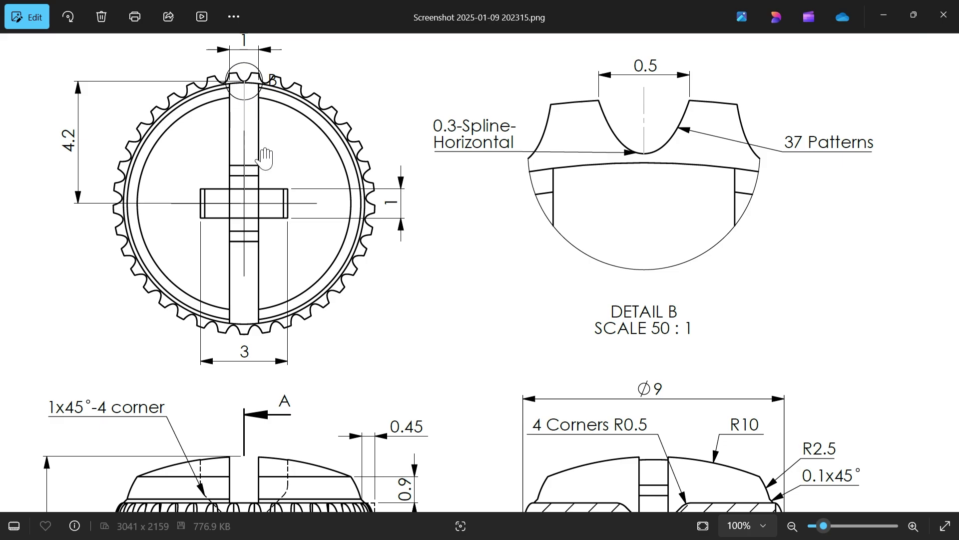
{"action": "scroll", "coordinate": [265, 159], "scroll_direction": "down", "scroll_amount": 3}
{"action": "left_click_drag", "start_coordinate": [295, 325], "coordinate": [306, 249]}
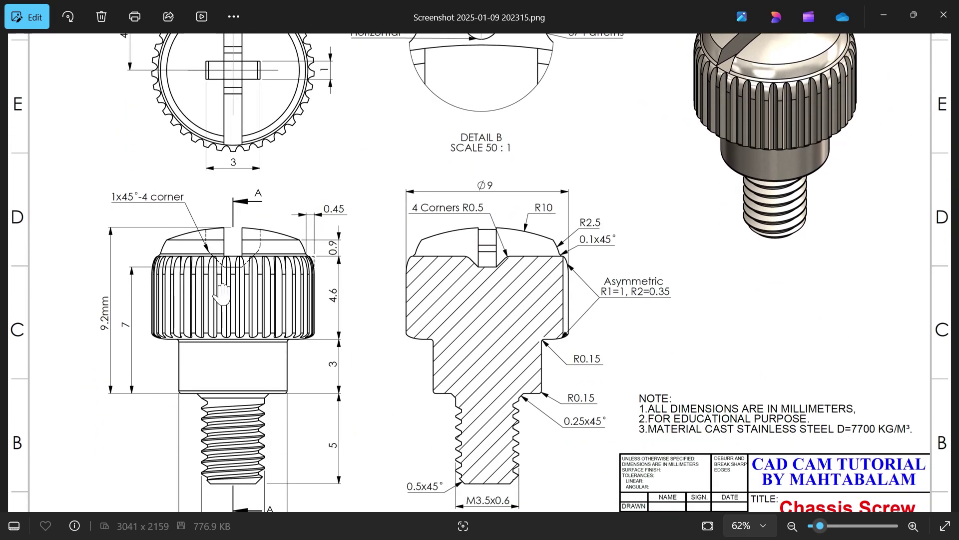
{"action": "mouse_move", "coordinate": [250, 373]}
{"action": "left_mouse_down"}
{"action": "mouse_move", "coordinate": [252, 342]}
{"action": "mouse_move", "coordinate": [230, 285]}
{"action": "left_mouse_up"}
{"action": "scroll", "coordinate": [140, 135], "scroll_direction": "up", "scroll_amount": 3}
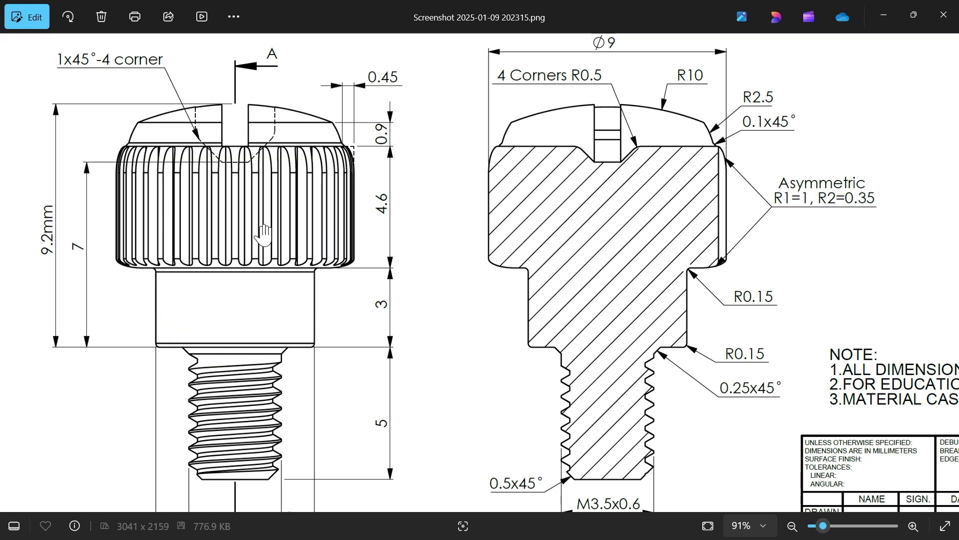
{"action": "left_click_drag", "start_coordinate": [223, 318], "coordinate": [255, 232]}
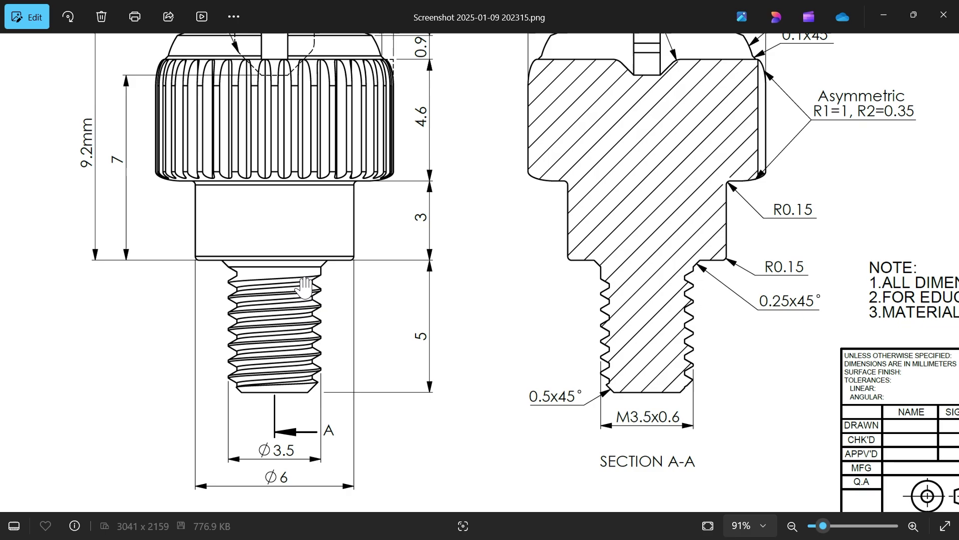
{"action": "left_click_drag", "start_coordinate": [309, 249], "coordinate": [300, 310]}
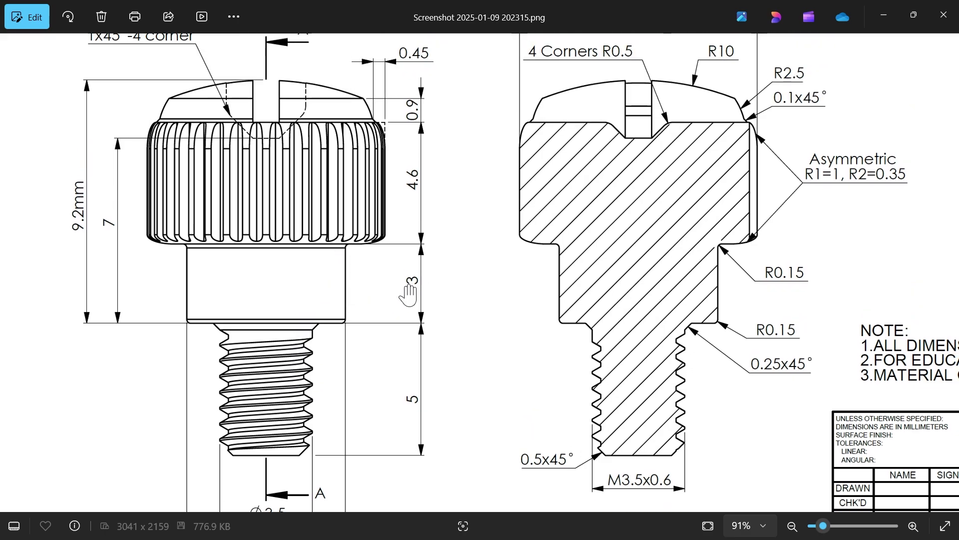
{"action": "left_click_drag", "start_coordinate": [389, 228], "coordinate": [382, 237]}
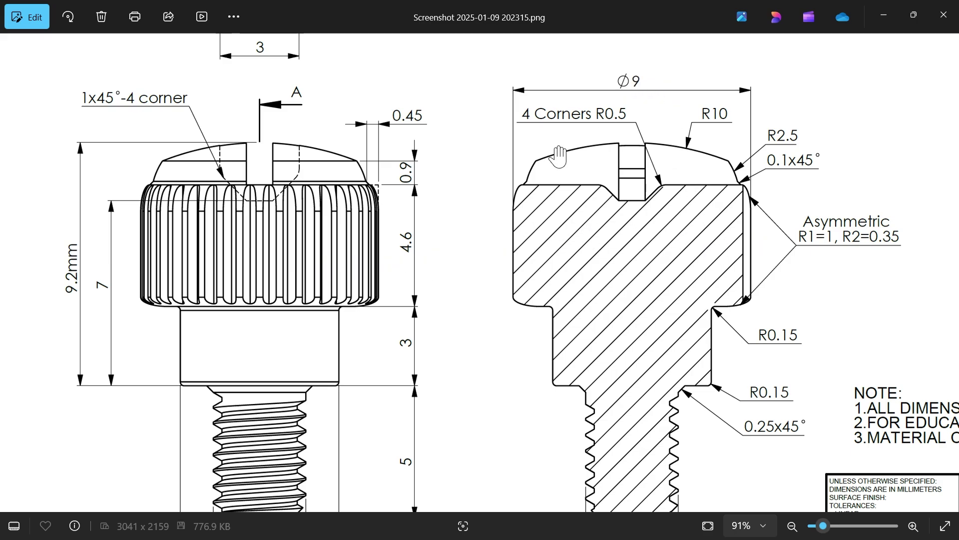
Examine the head's dome, slot, knurl and corner radius dimensions in the front view and section A-A
{"action": "scroll", "coordinate": [358, 184], "scroll_direction": "up", "scroll_amount": 3}
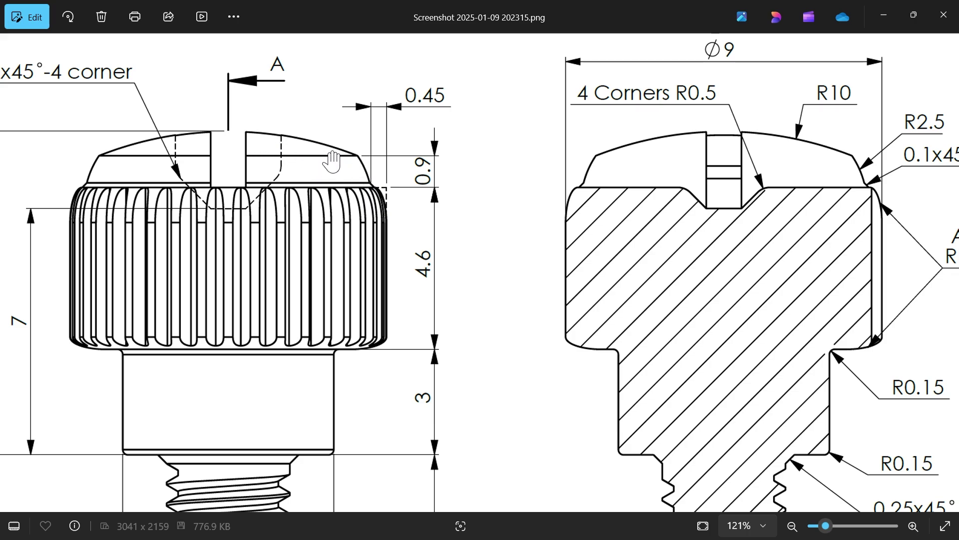
{"action": "scroll", "coordinate": [459, 207], "scroll_direction": "right", "scroll_amount": 3}
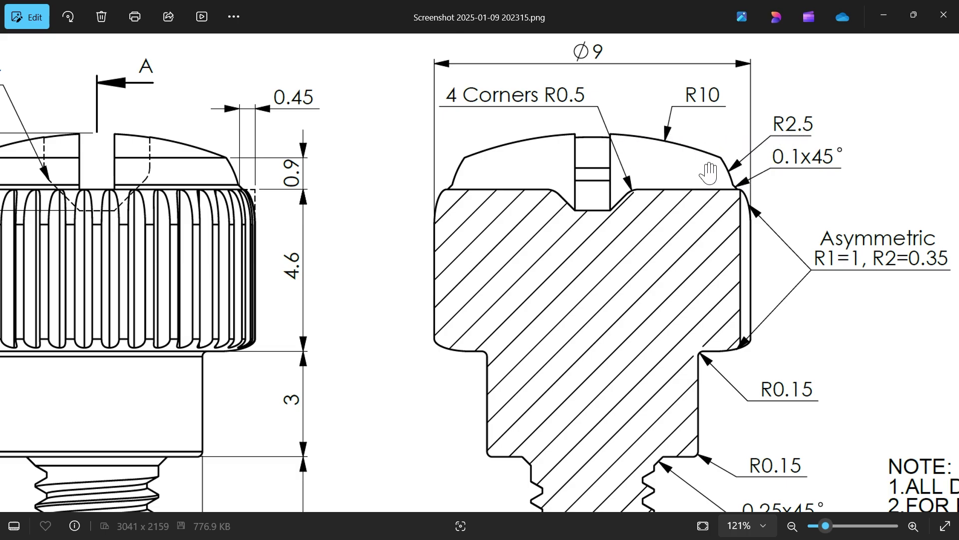
{"action": "left_click_drag", "start_coordinate": [531, 179], "coordinate": [670, 186]}
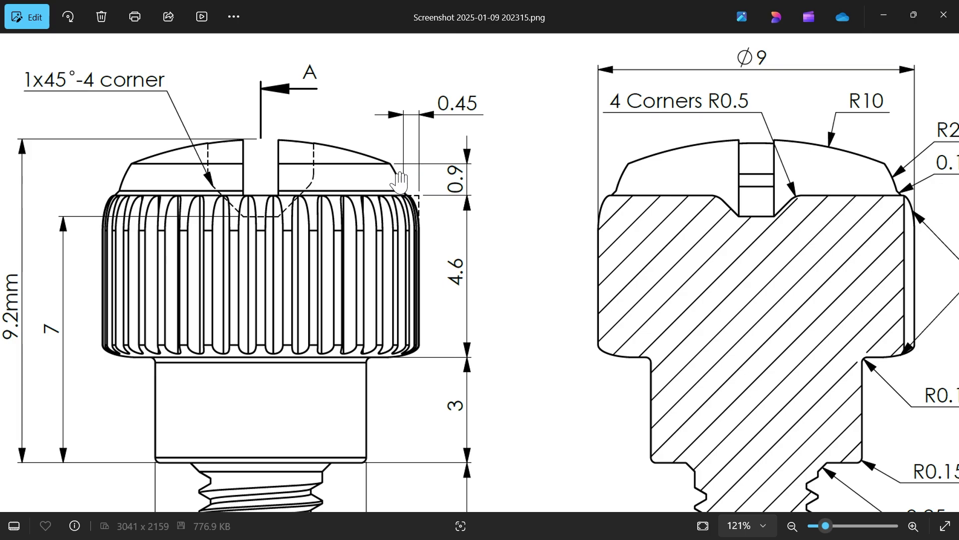
{"action": "left_click_drag", "start_coordinate": [313, 249], "coordinate": [459, 214]}
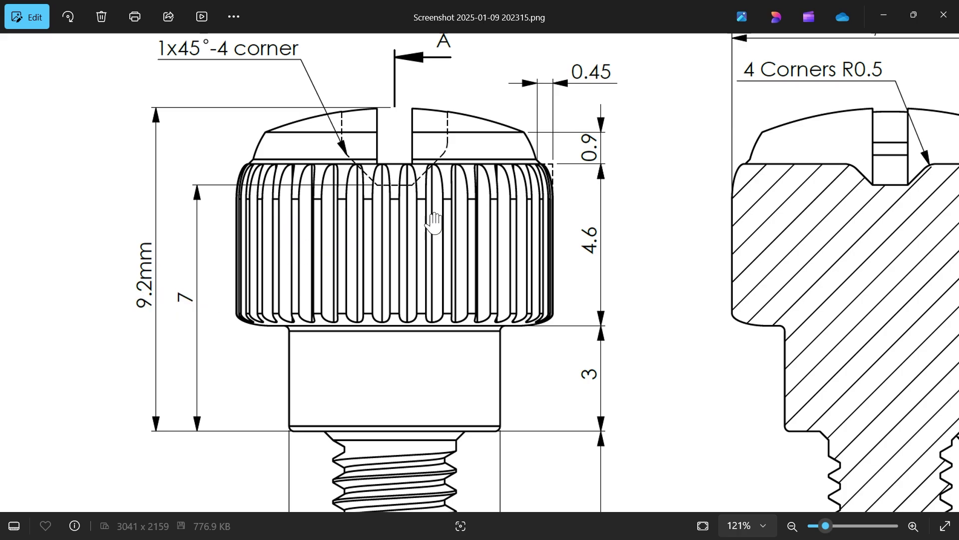
{"action": "left_click_drag", "start_coordinate": [549, 216], "coordinate": [228, 203]}
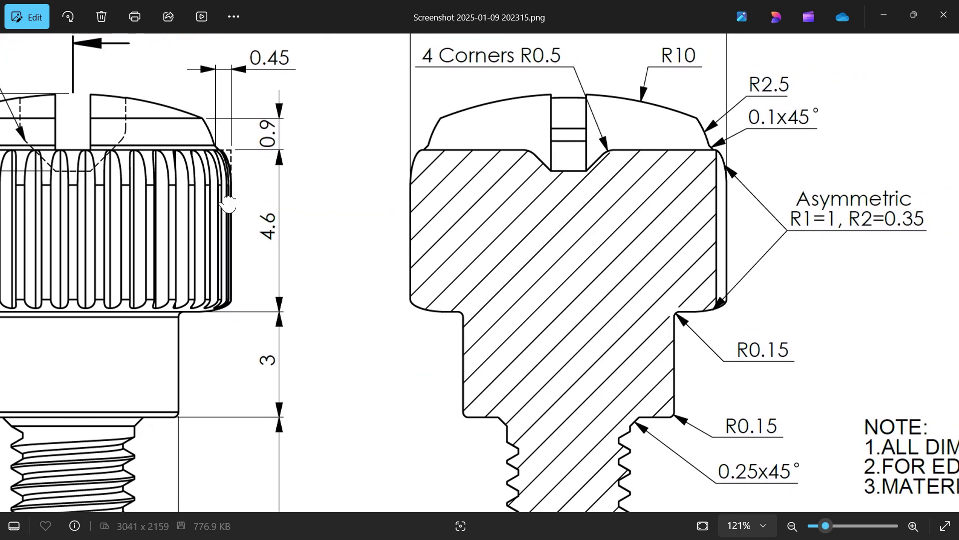
{"action": "left_click_drag", "start_coordinate": [607, 223], "coordinate": [534, 218]}
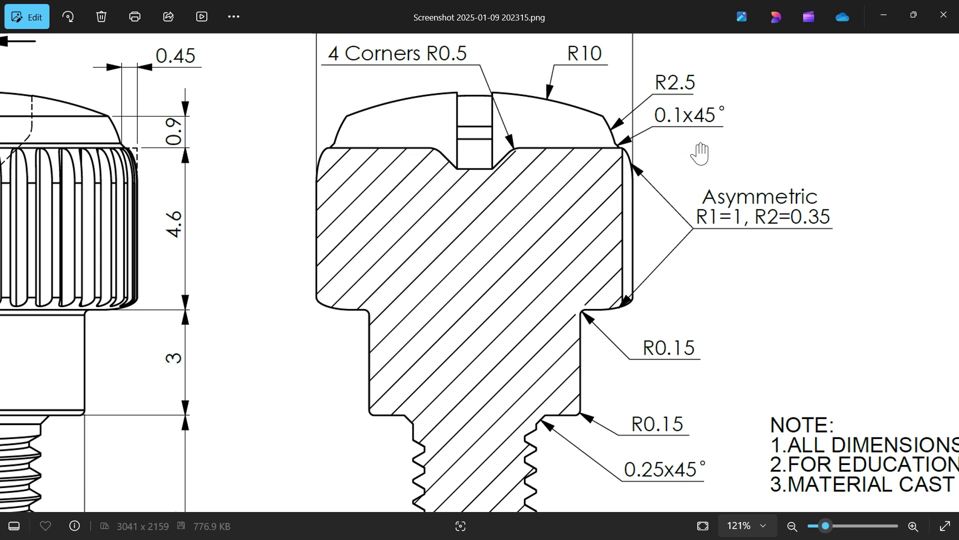
Switch to the empty SOLIDWORKS part and start a sketch on the Front Plane
{"action": "left_click", "coordinate": [883, 16]}
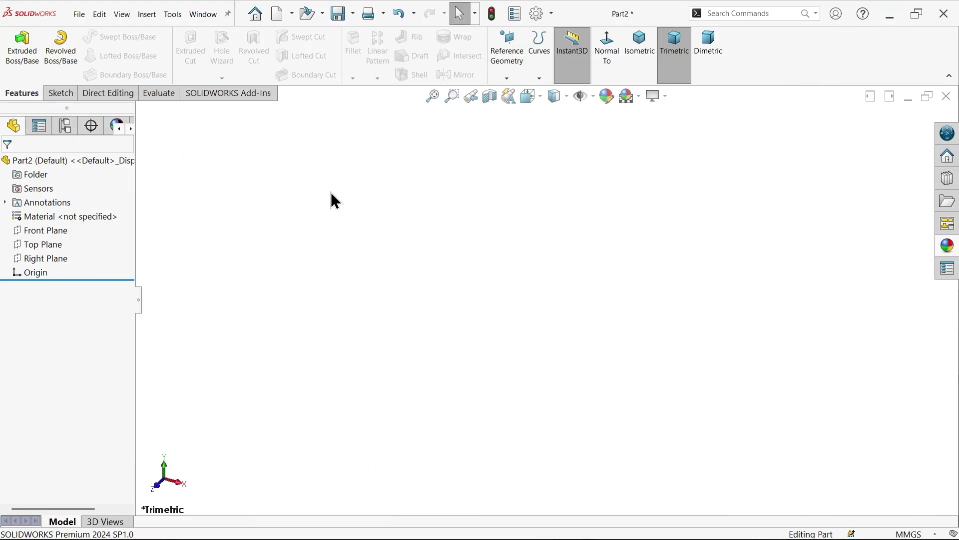
{"action": "left_click", "coordinate": [54, 231]}
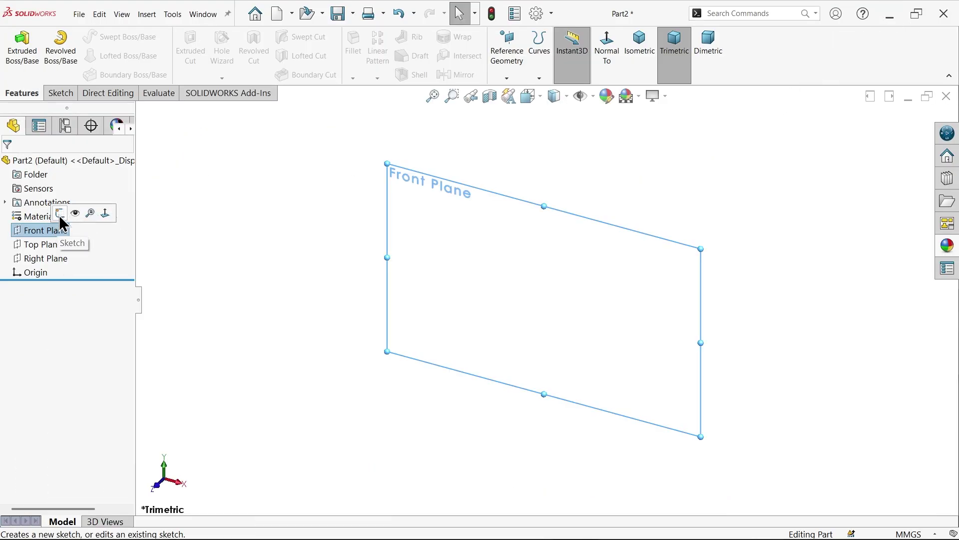
{"action": "left_click", "coordinate": [73, 214]}
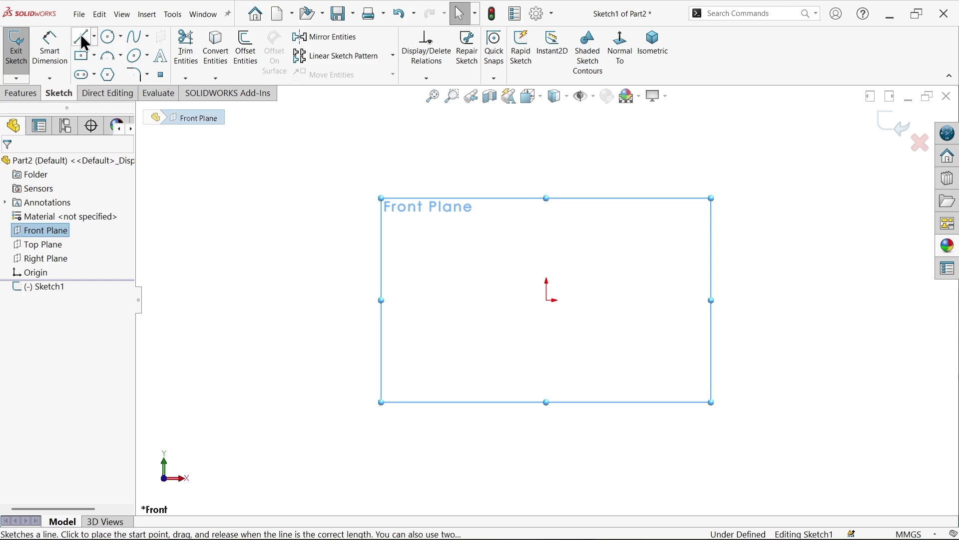
Draw a vertical axis line about 93 mm long down to the origin, continuing with the base, collar side and outward shoulder lines
{"action": "left_click", "coordinate": [81, 36]}
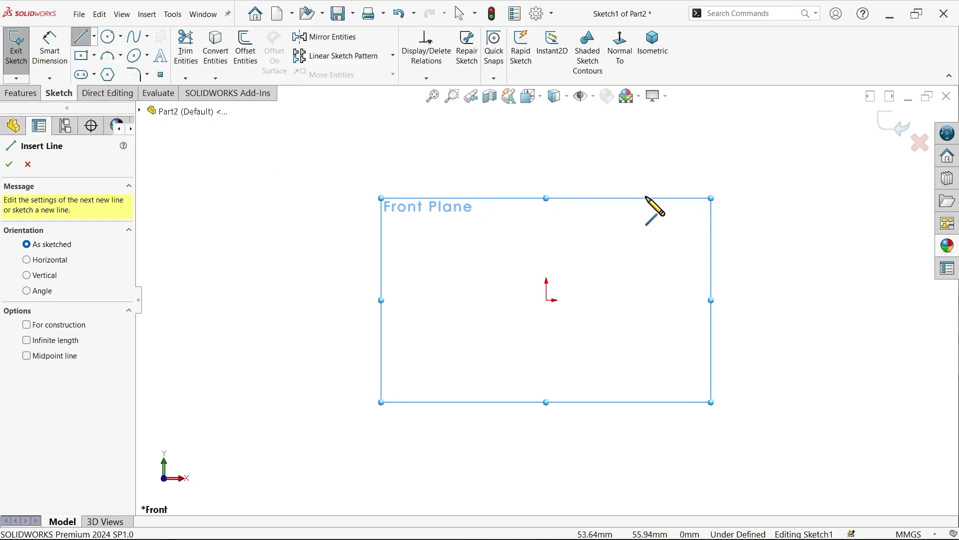
{"action": "left_click", "coordinate": [546, 128]}
{"action": "left_click", "coordinate": [546, 300]}
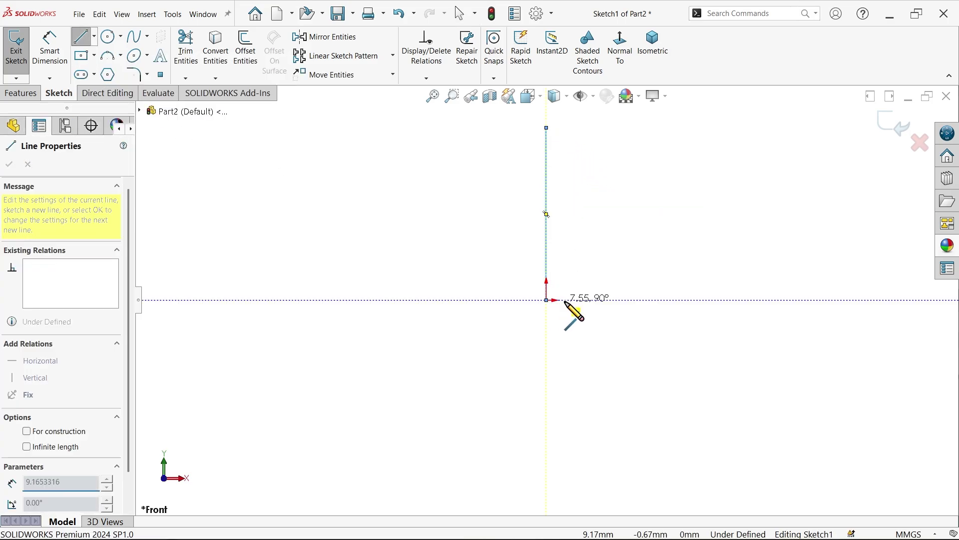
{"action": "left_click", "coordinate": [605, 300]}
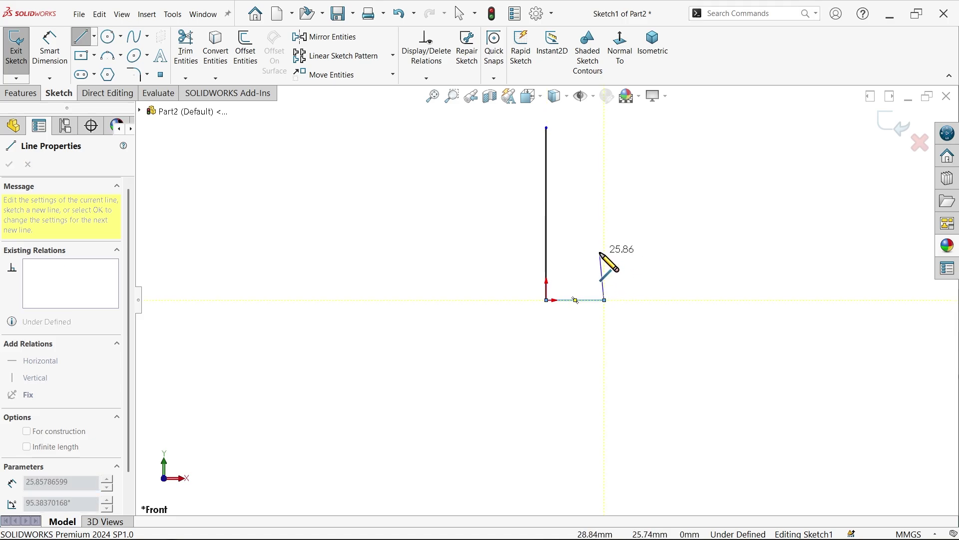
{"action": "left_click", "coordinate": [629, 253]}
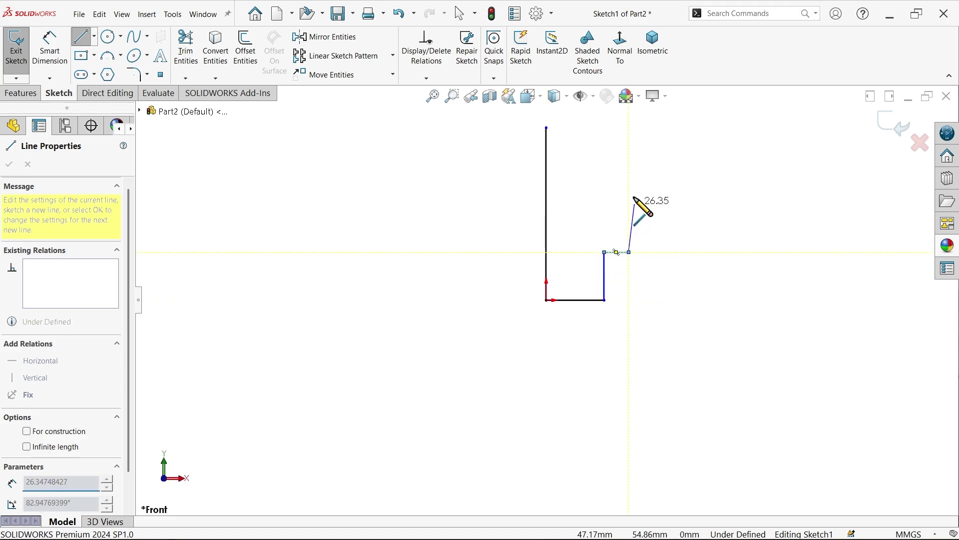
Continue the profile with the head's vertical side and a short inward ledge at its upper end, and end the line chain
{"action": "scroll", "coordinate": [622, 192], "scroll_direction": "down", "scroll_amount": 3}
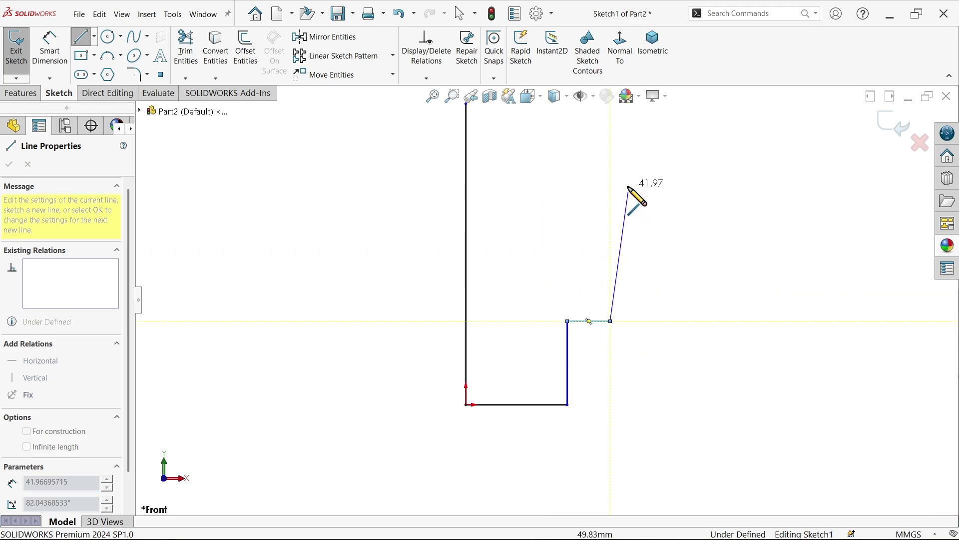
{"action": "left_click", "coordinate": [610, 168]}
{"action": "left_click", "coordinate": [599, 168]}
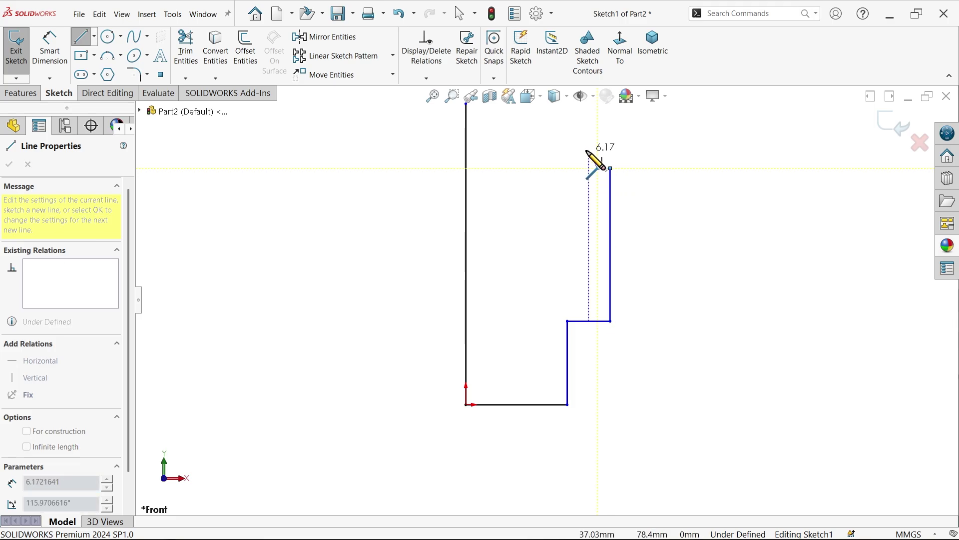
{"action": "scroll", "coordinate": [594, 150], "scroll_direction": "down", "scroll_amount": 3}
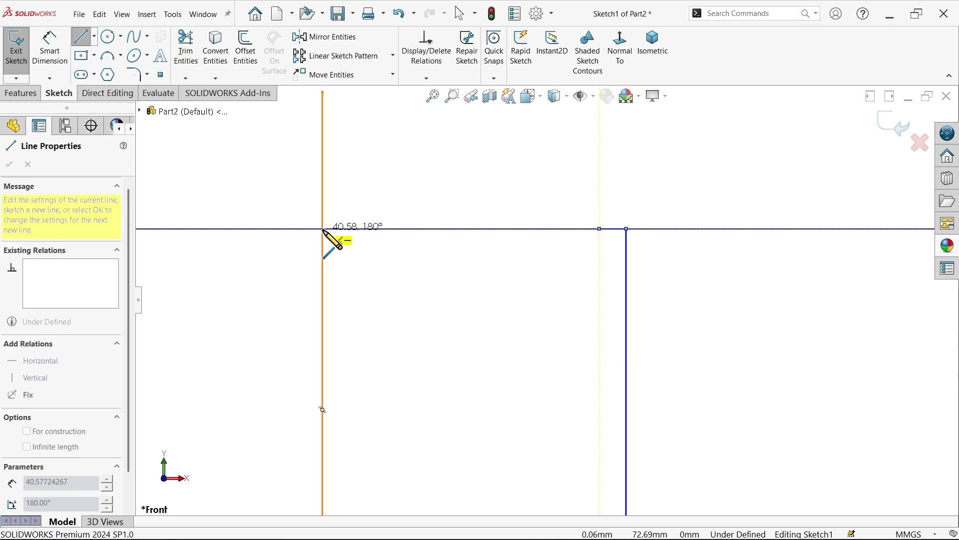
{"action": "right_click", "coordinate": [456, 203]}
{"action": "left_click", "coordinate": [507, 200]}
{"action": "key", "text": "z"}
{"action": "key", "text": "z"}
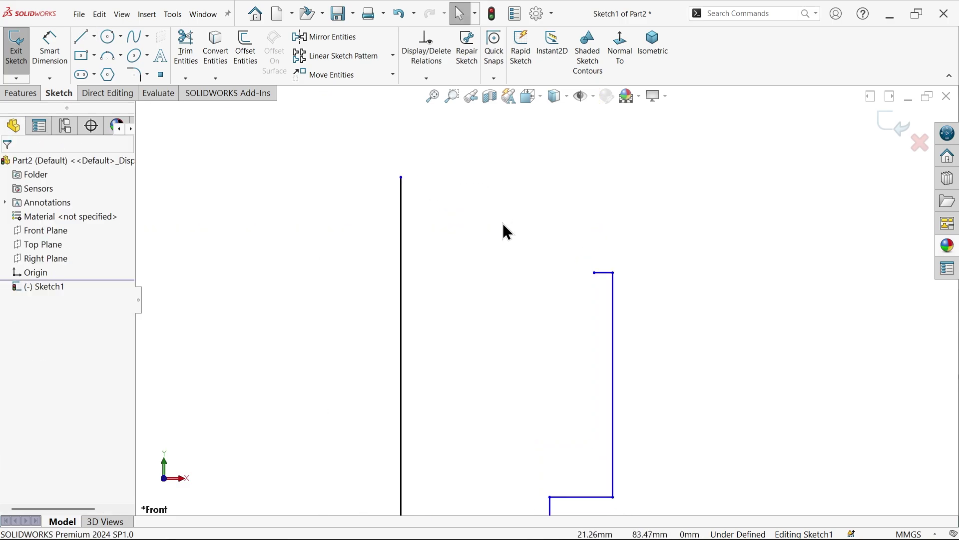
Draw a small outward-bulging three-point arc from the ledge's inner end up toward the head's dome
{"action": "scroll", "coordinate": [549, 240], "scroll_direction": "down", "scroll_amount": 2}
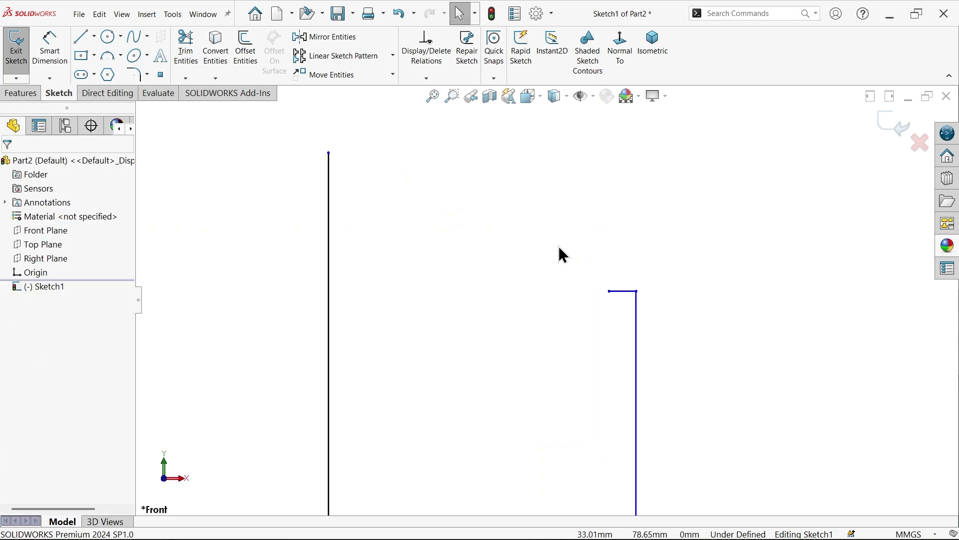
{"action": "left_click", "coordinate": [112, 57]}
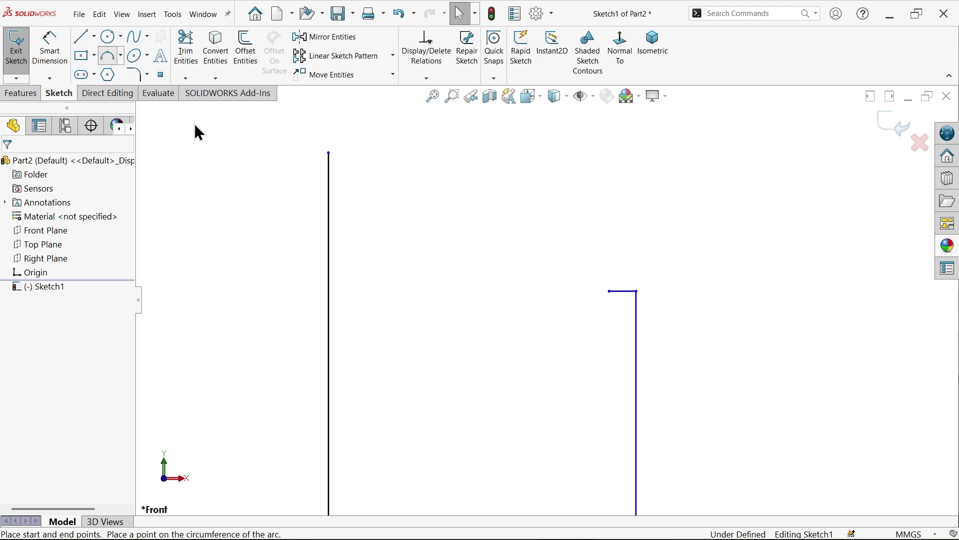
{"action": "left_click", "coordinate": [609, 291]}
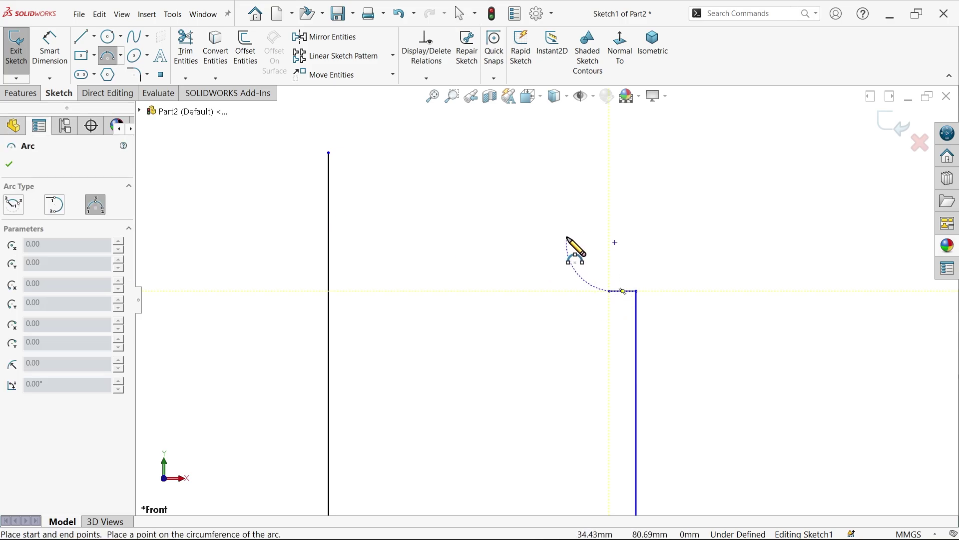
{"action": "left_click", "coordinate": [567, 238]}
{"action": "left_click", "coordinate": [569, 240]}
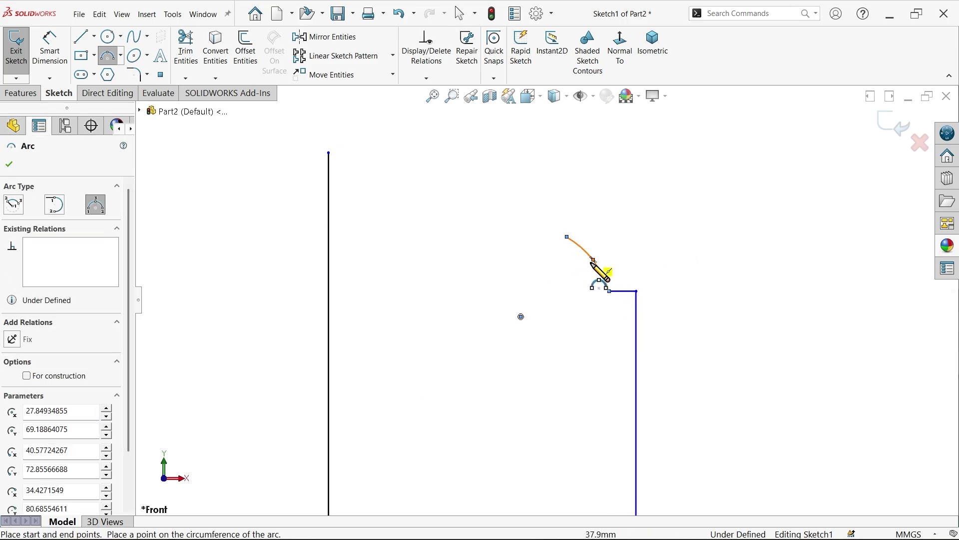
Draw a larger convex three-point arc from the small arc's upper end to the top of the axis line
{"action": "left_click", "coordinate": [567, 237]}
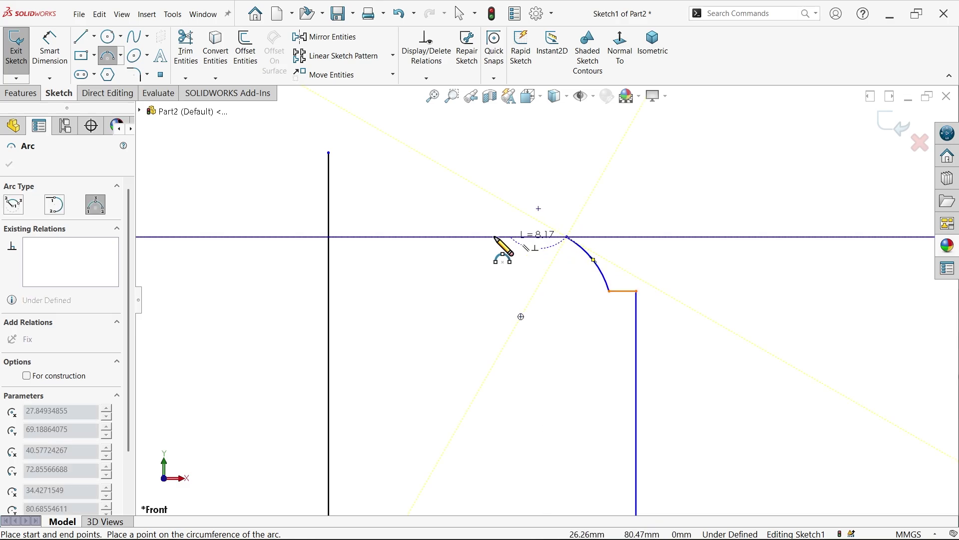
{"action": "left_click", "coordinate": [329, 153]}
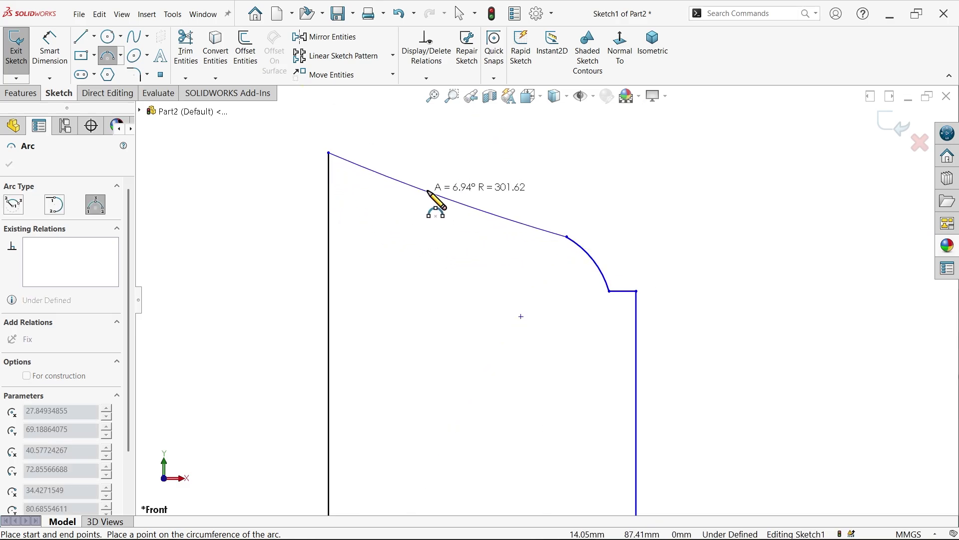
{"action": "left_click", "coordinate": [479, 185]}
{"action": "right_click", "coordinate": [439, 235]}
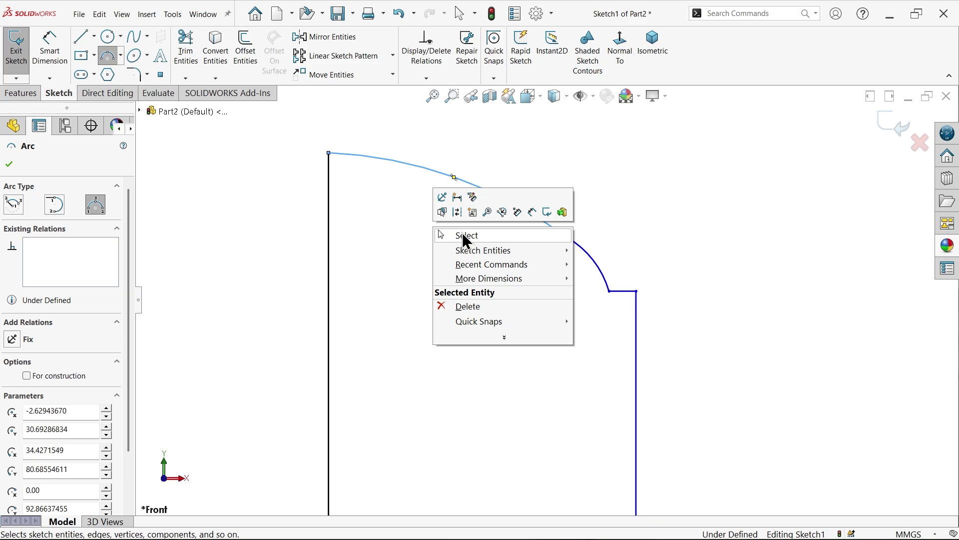
{"action": "left_click", "coordinate": [441, 237]}
Draw a centerline about 34 mm long from the junction of the two arcs across to the vertical axis line
{"action": "left_click", "coordinate": [94, 35]}
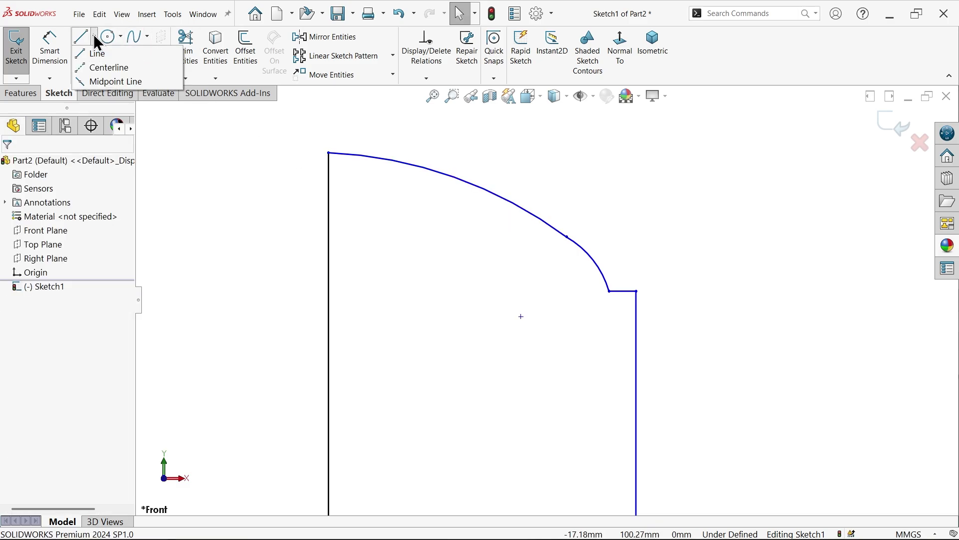
{"action": "left_click", "coordinate": [104, 68]}
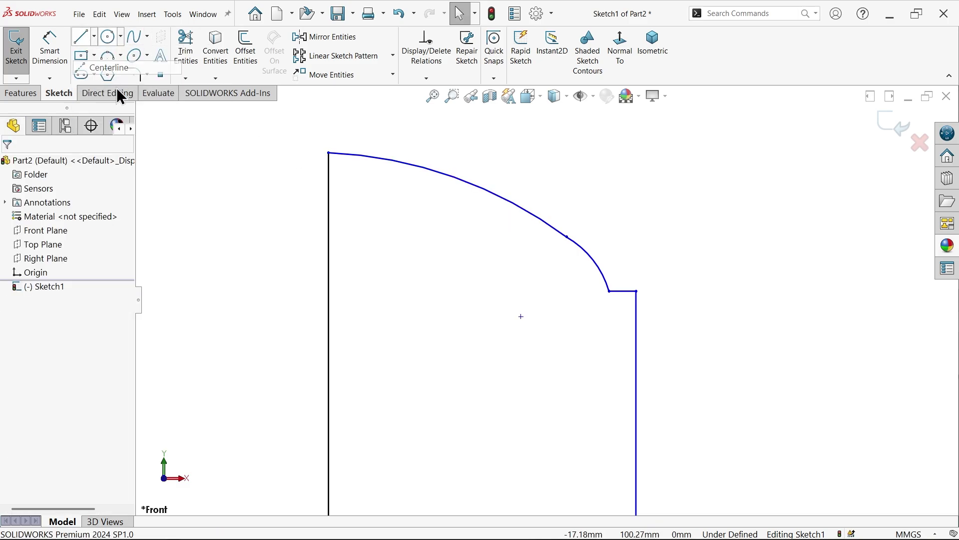
{"action": "left_click", "coordinate": [566, 236]}
{"action": "left_click", "coordinate": [328, 230]}
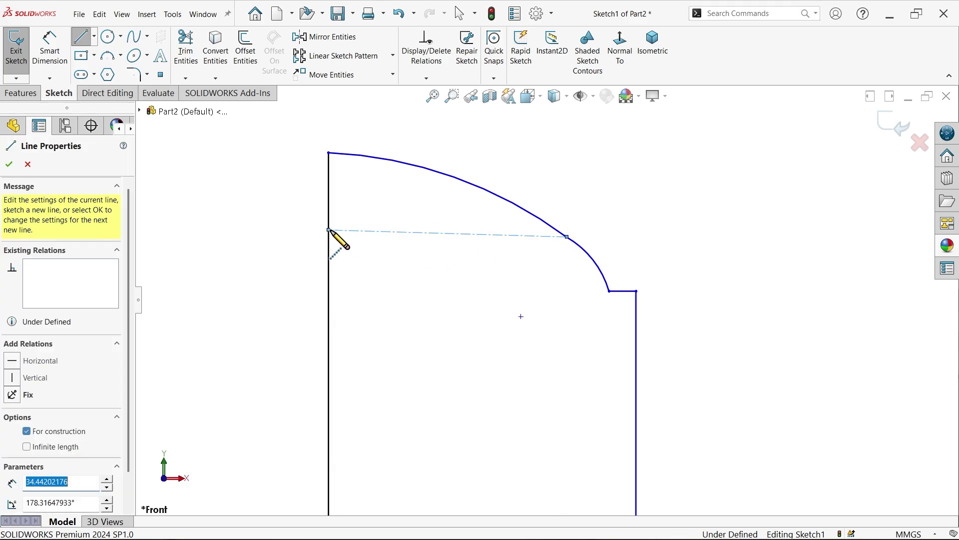
{"action": "key", "text": "Escape"}
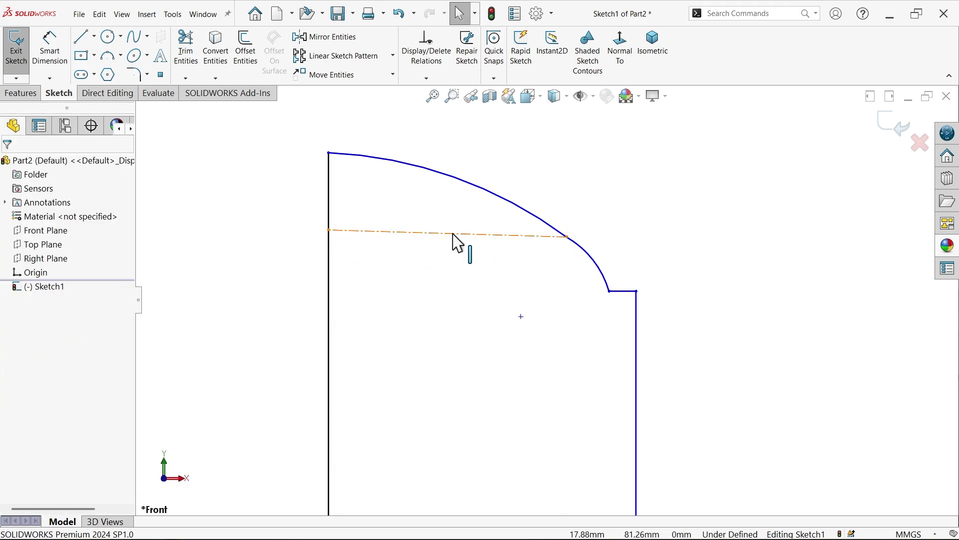
Make the centerline between the arc junction and the vertical axis line horizontal
{"action": "left_click", "coordinate": [453, 234]}
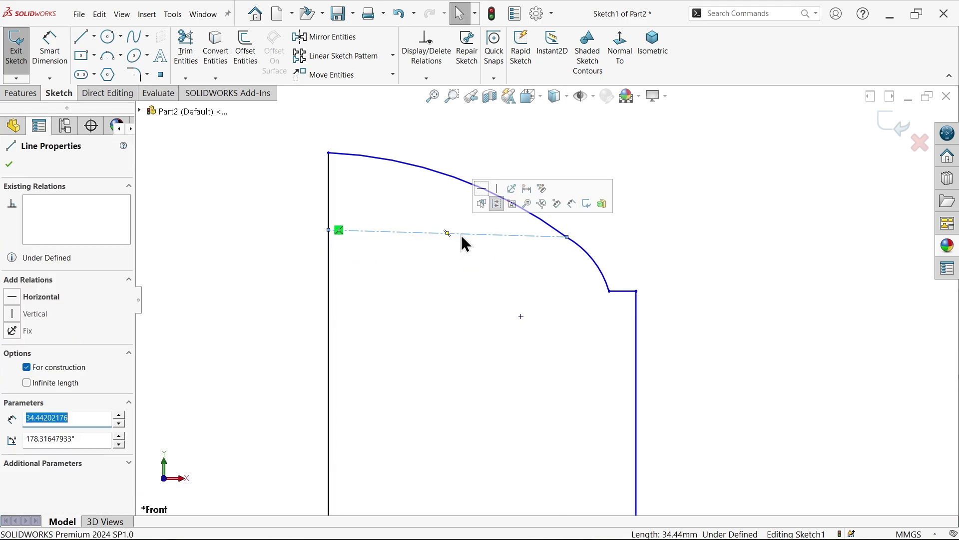
{"action": "left_click", "coordinate": [482, 192]}
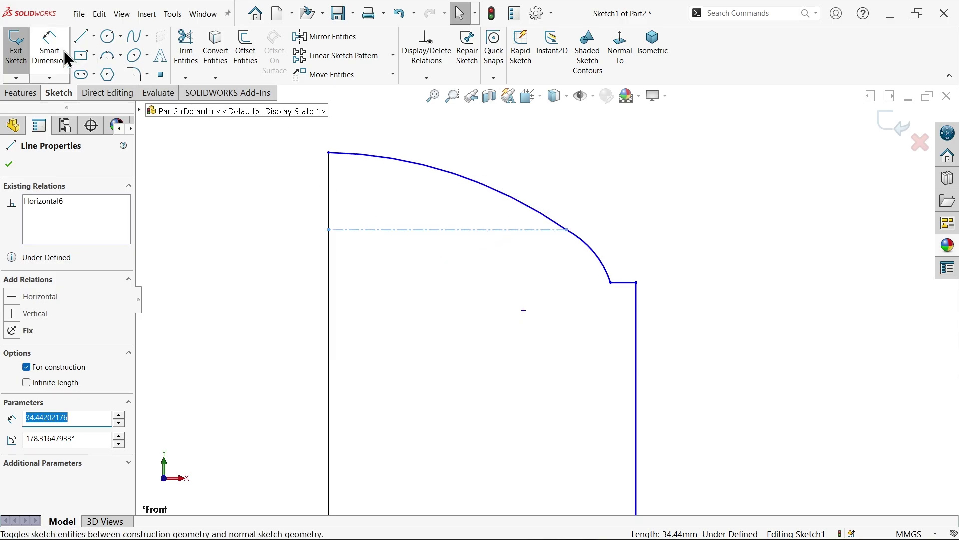
Dimension the vertical axis line of the profile and set its length to 9.2 mm
{"action": "scroll", "coordinate": [525, 219], "scroll_direction": "up", "scroll_amount": 4}
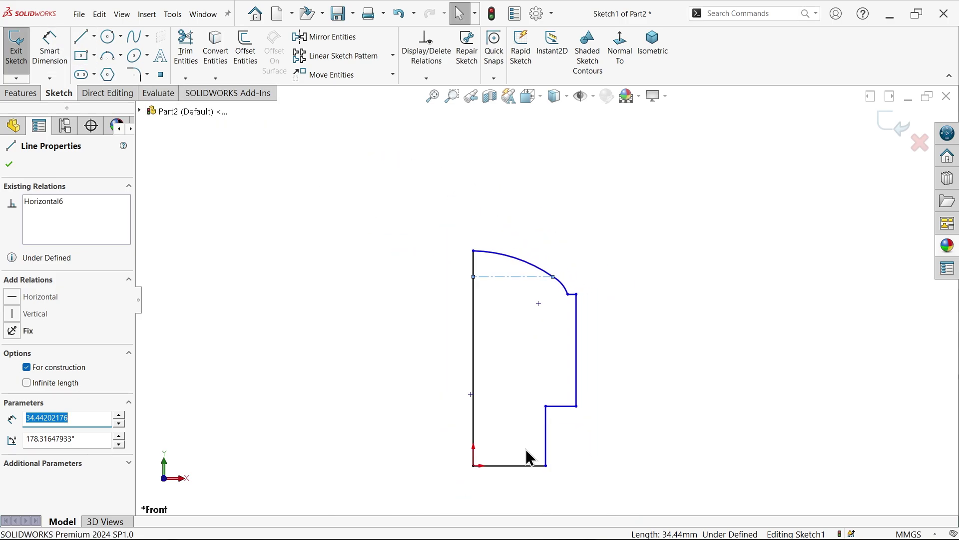
{"action": "scroll", "coordinate": [520, 429], "scroll_direction": "down", "scroll_amount": 2}
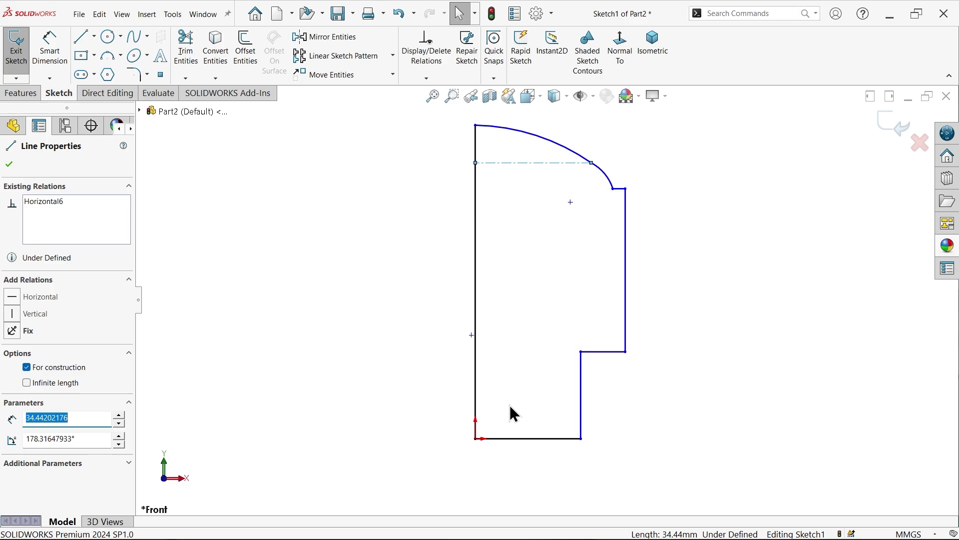
{"action": "left_click", "coordinate": [49, 52]}
{"action": "left_click", "coordinate": [477, 293]}
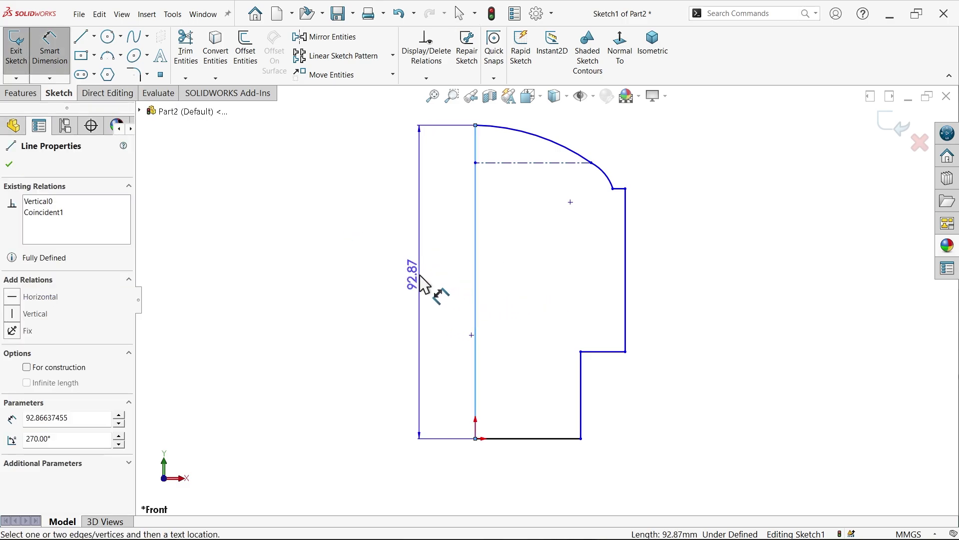
{"action": "left_click", "coordinate": [420, 278]}
{"action": "type", "text": "9."}
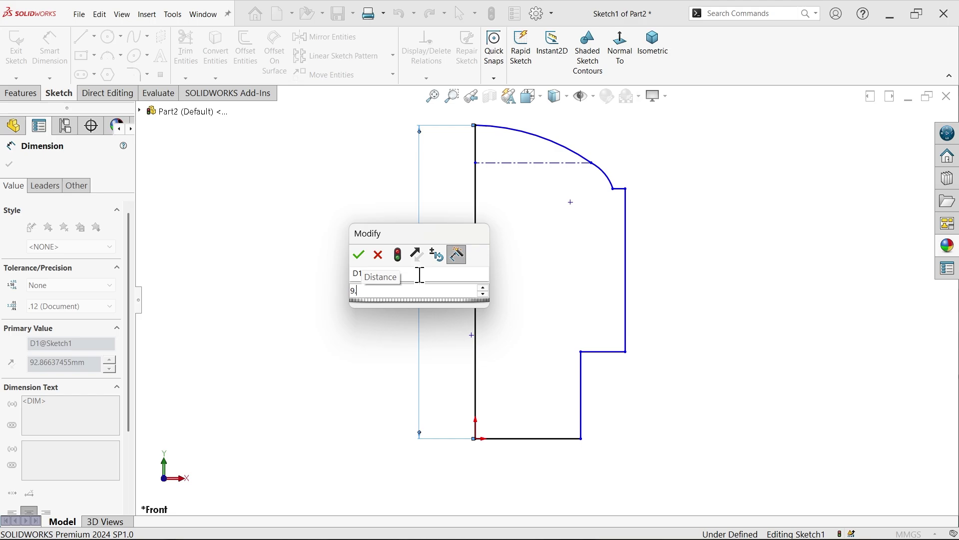
{"action": "type", "text": "2"}
{"action": "left_click", "coordinate": [360, 255]}
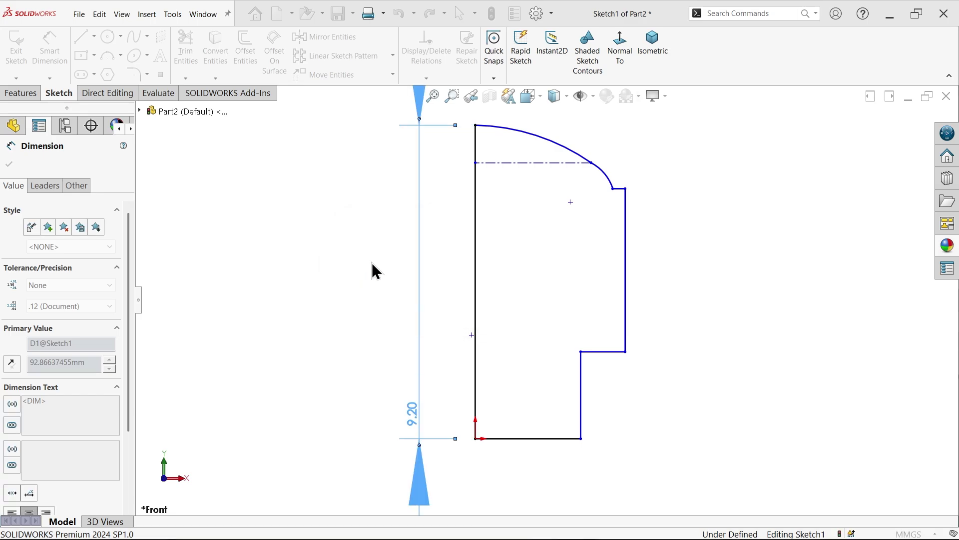
Dimension the profile's bottom horizontal line from the origin and set its length to 3 mm
{"action": "scroll", "coordinate": [532, 443], "scroll_direction": "down", "scroll_amount": 5}
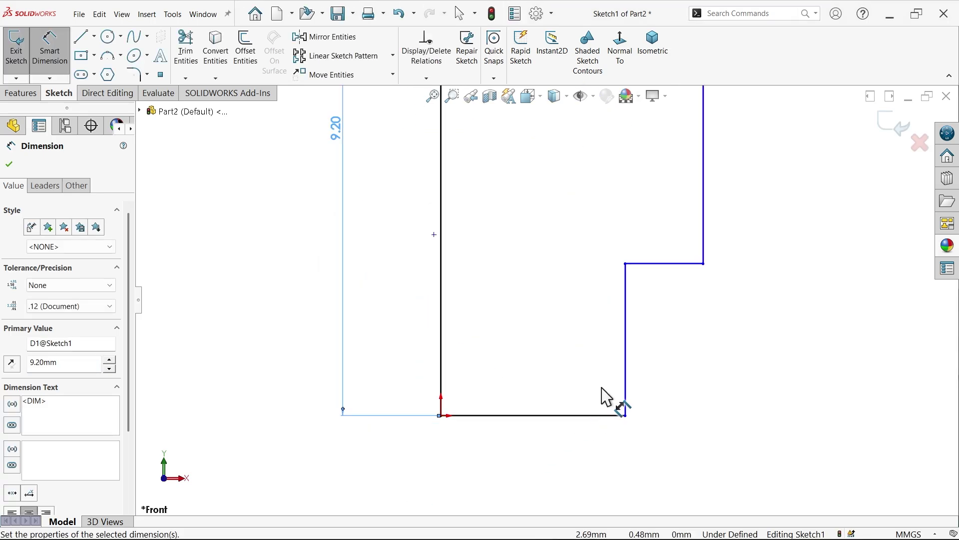
{"action": "left_click", "coordinate": [561, 416]}
{"action": "left_click", "coordinate": [536, 444]}
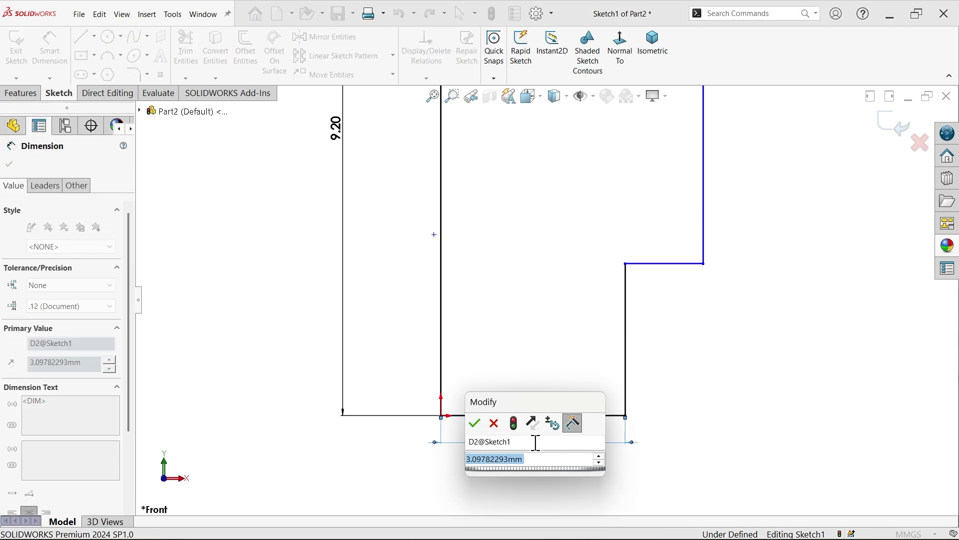
{"action": "type", "text": "6"}
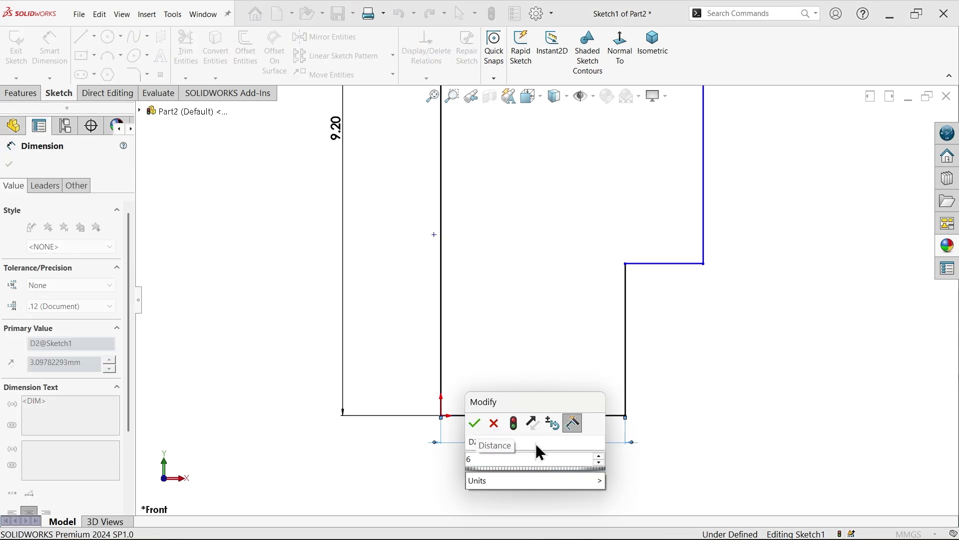
{"action": "key", "text": "BackSpace"}
{"action": "type", "text": "3"}
{"action": "key", "text": "Return"}
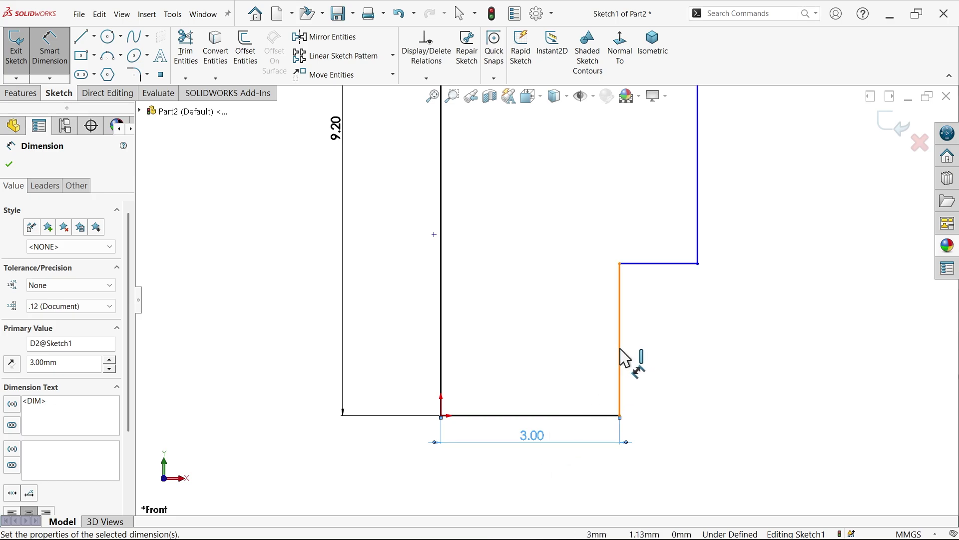
Dimension the collar's short vertical side and set its height to 3 mm
{"action": "left_click", "coordinate": [622, 358]}
{"action": "left_click", "coordinate": [772, 364]}
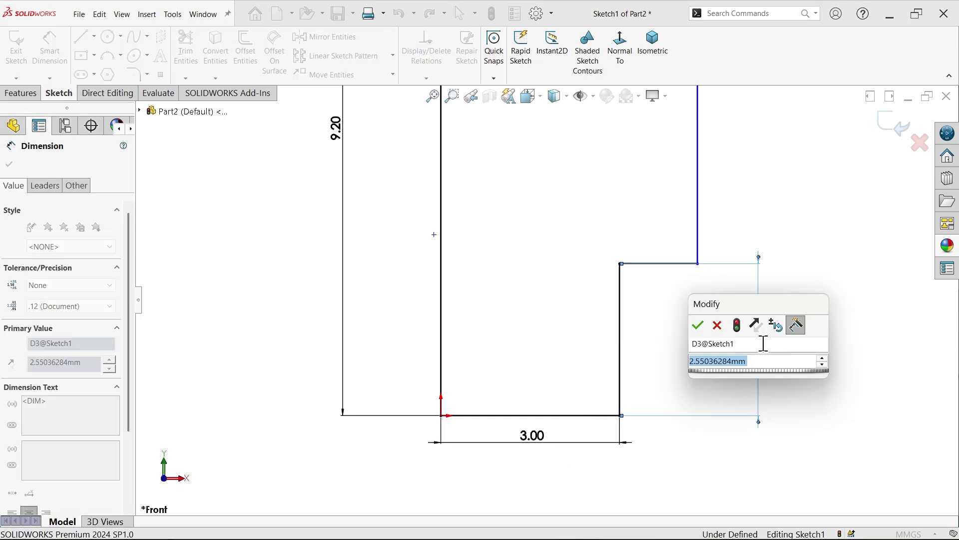
{"action": "type", "text": "3"}
{"action": "left_click", "coordinate": [699, 326]}
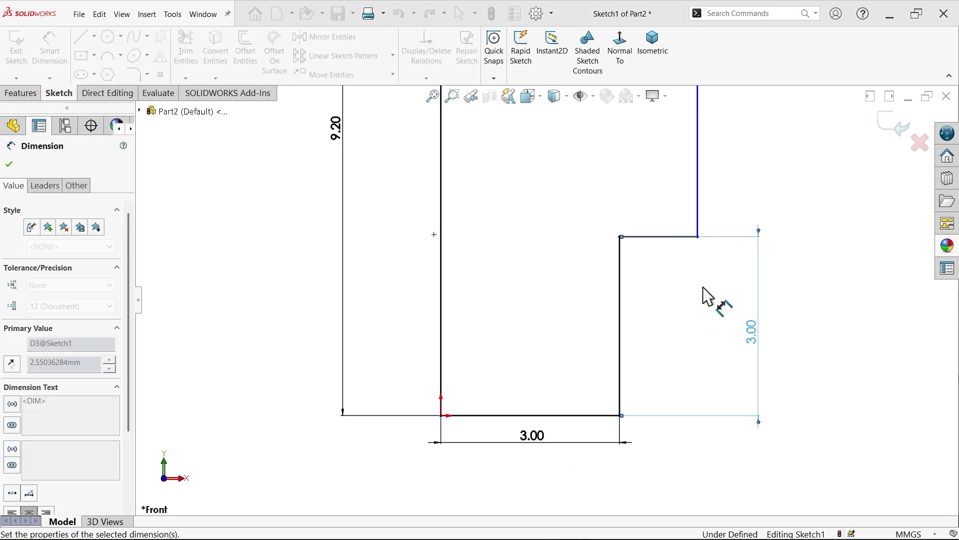
Dimension the distance between the head's outer vertical side and the axis line, entering 9/2 for 4.5 mm
{"action": "left_click", "coordinate": [699, 215]}
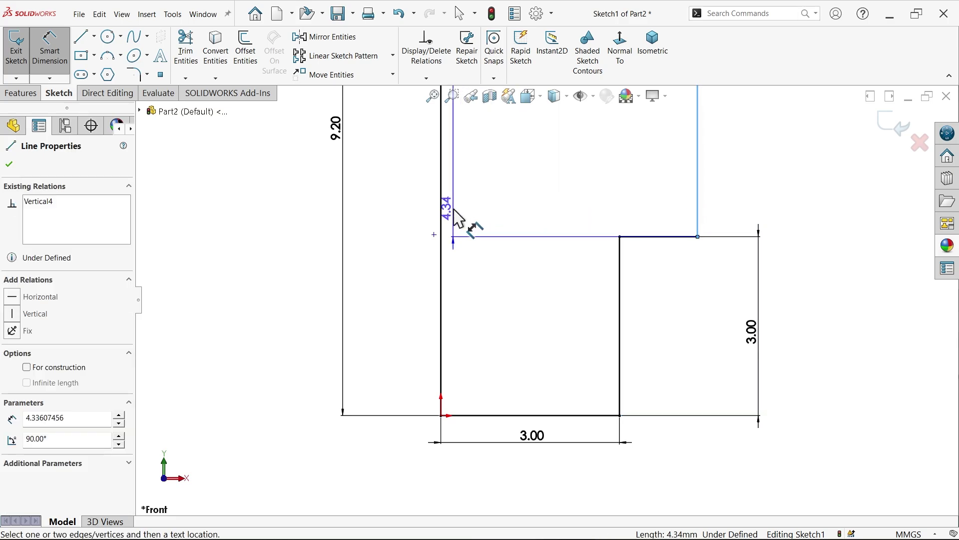
{"action": "left_click", "coordinate": [441, 225]}
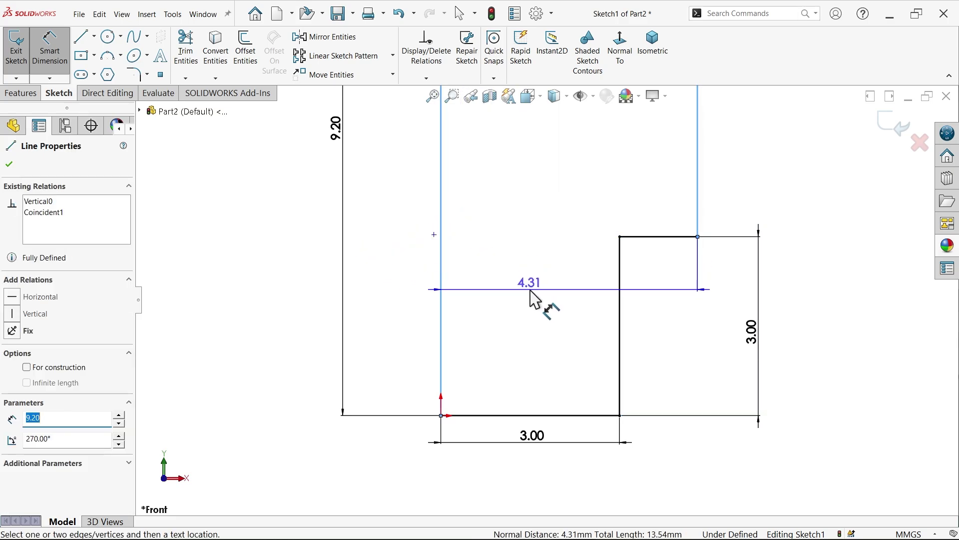
{"action": "left_click", "coordinate": [536, 335]}
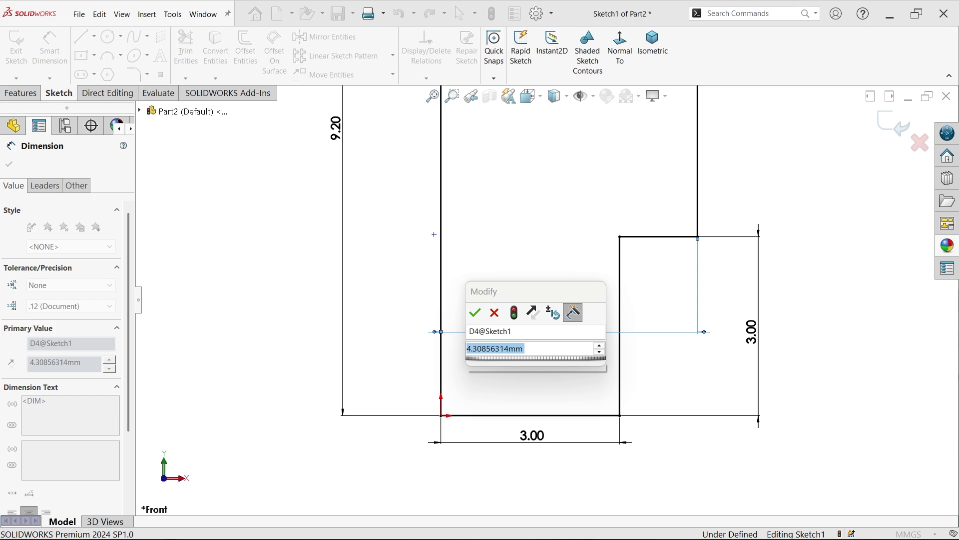
{"action": "type", "text": "9/2"}
{"action": "key", "text": "Return"}
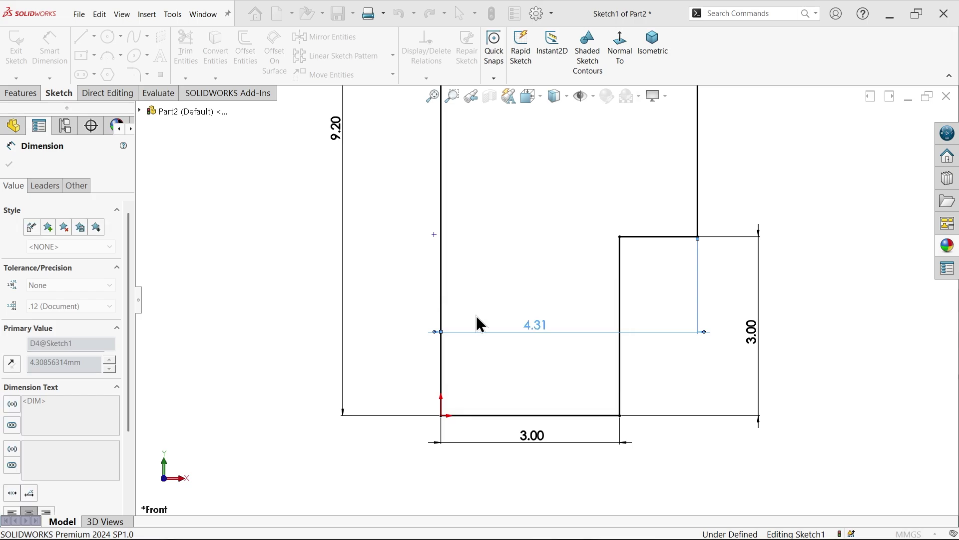
Dimension the head's outer vertical side and set its height to 4.6 mm
{"action": "scroll", "coordinate": [660, 272], "scroll_direction": "up", "scroll_amount": 2}
{"action": "scroll", "coordinate": [652, 183], "scroll_direction": "down", "scroll_amount": 2}
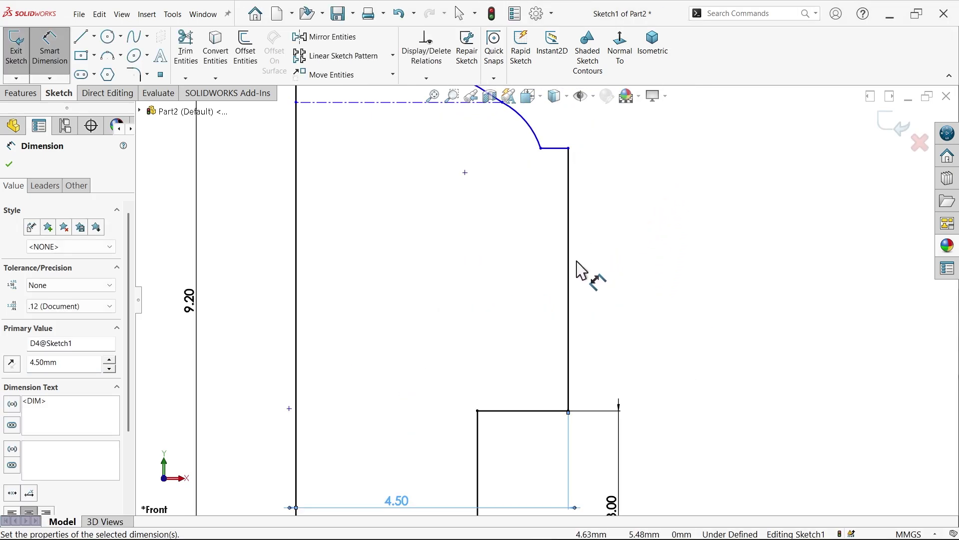
{"action": "left_click", "coordinate": [570, 267]}
{"action": "left_click", "coordinate": [620, 274]}
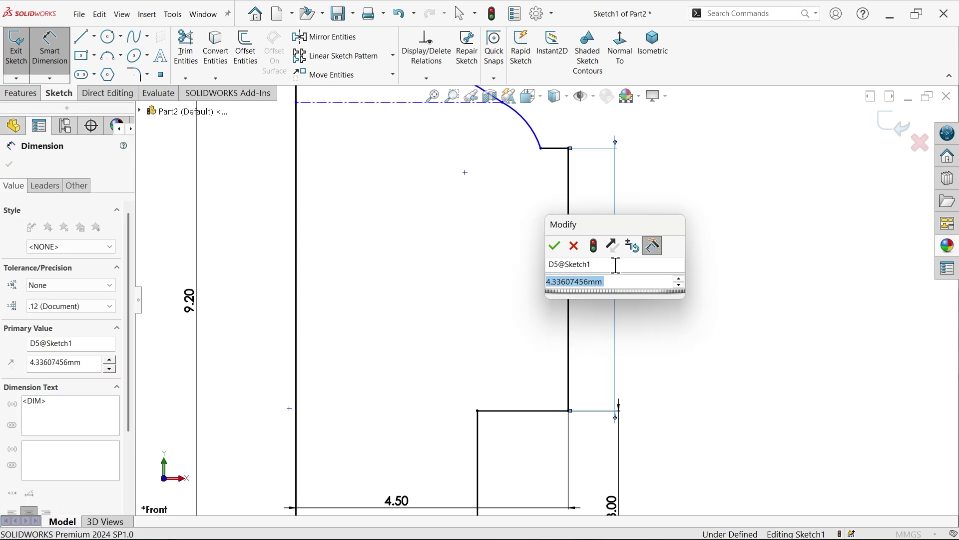
{"action": "type", "text": "4.6"}
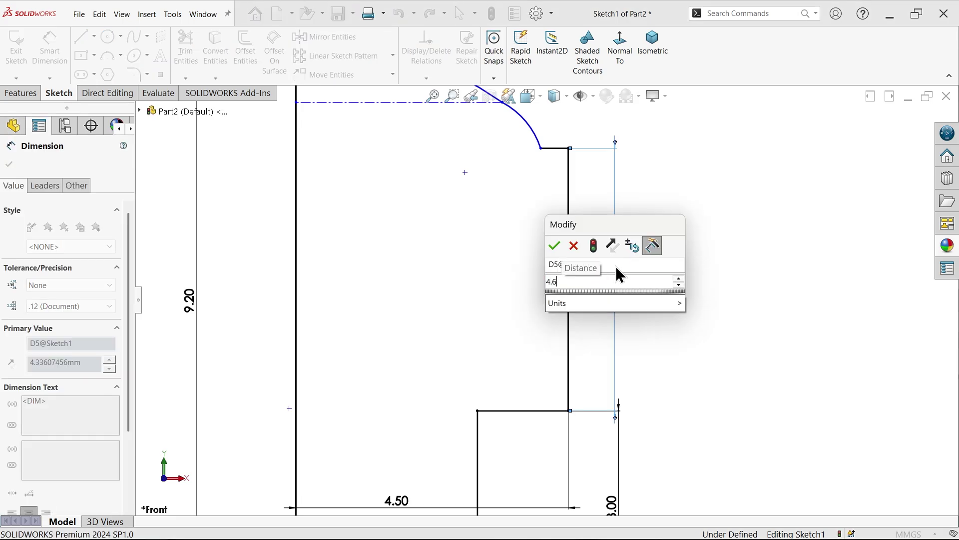
{"action": "left_click", "coordinate": [554, 245]}
Dimension the short horizontal ledge at the head's upper edge and set its width to 0.45 mm
{"action": "scroll", "coordinate": [550, 154], "scroll_direction": "down", "scroll_amount": 4}
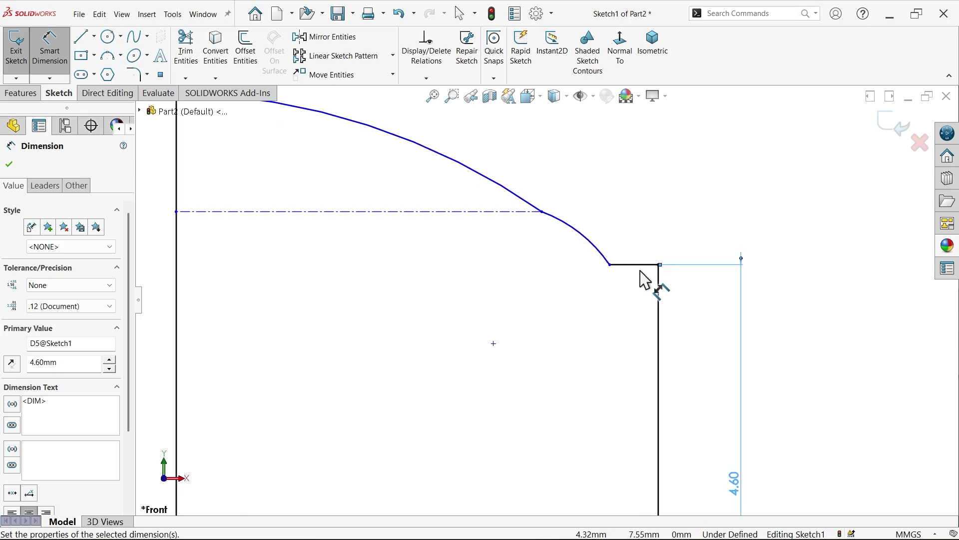
{"action": "left_click", "coordinate": [647, 266]}
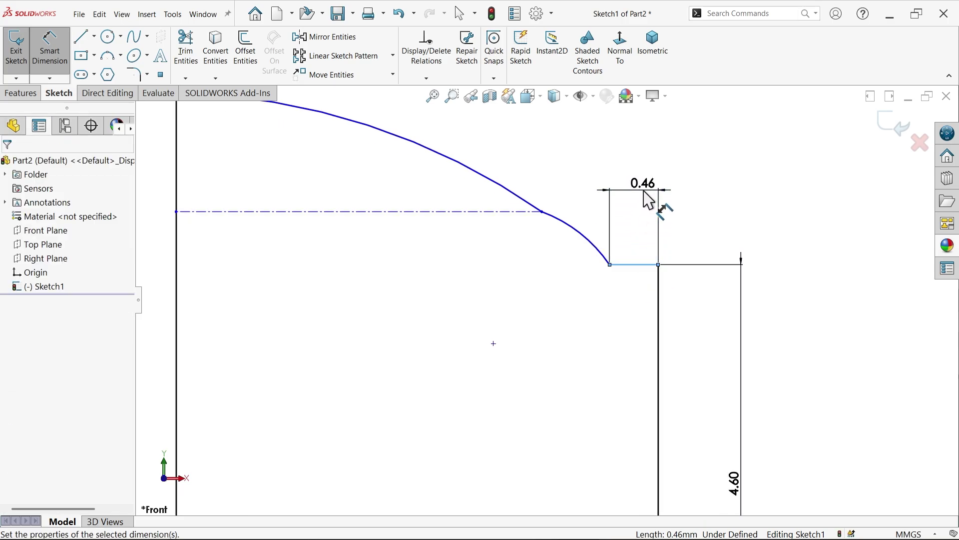
{"action": "left_click", "coordinate": [648, 200]}
{"action": "type", "text": "0.45"}
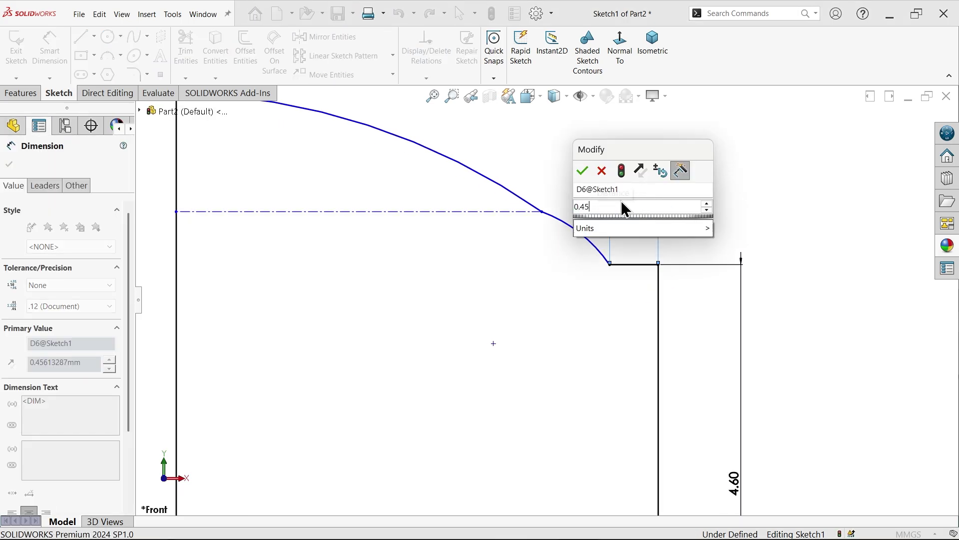
{"action": "left_click", "coordinate": [583, 170]}
Dimension the vertical distance between the horizontal centerline and the ledge and set it to 0.9 mm
{"action": "scroll", "coordinate": [575, 234], "scroll_direction": "up", "scroll_amount": 2}
{"action": "scroll", "coordinate": [535, 260], "scroll_direction": "down", "scroll_amount": 3}
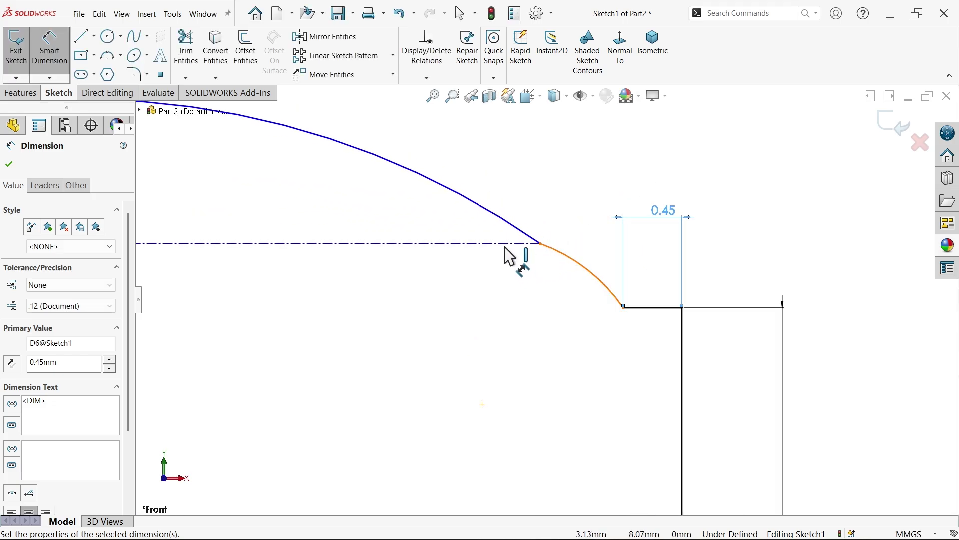
{"action": "left_click", "coordinate": [506, 244]}
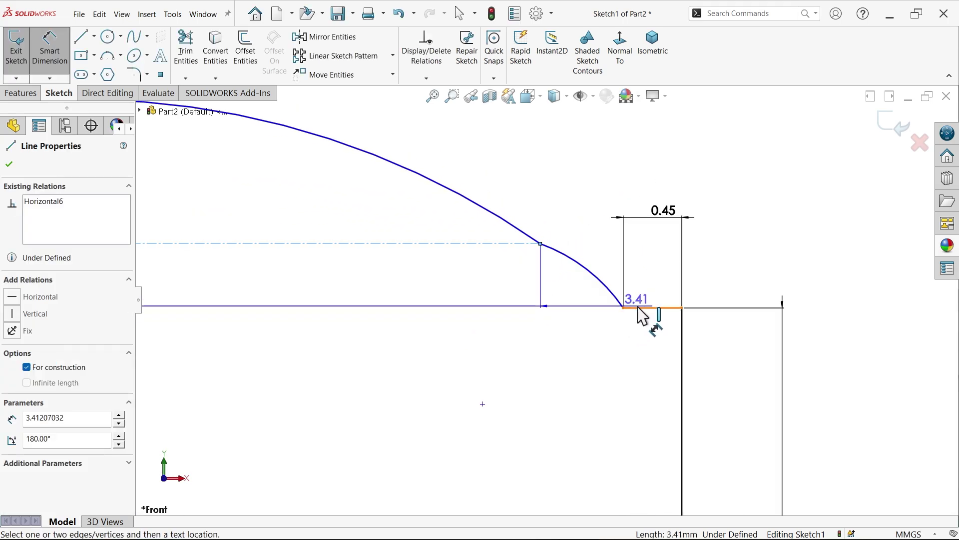
{"action": "left_click", "coordinate": [641, 307]}
{"action": "left_click", "coordinate": [494, 286]}
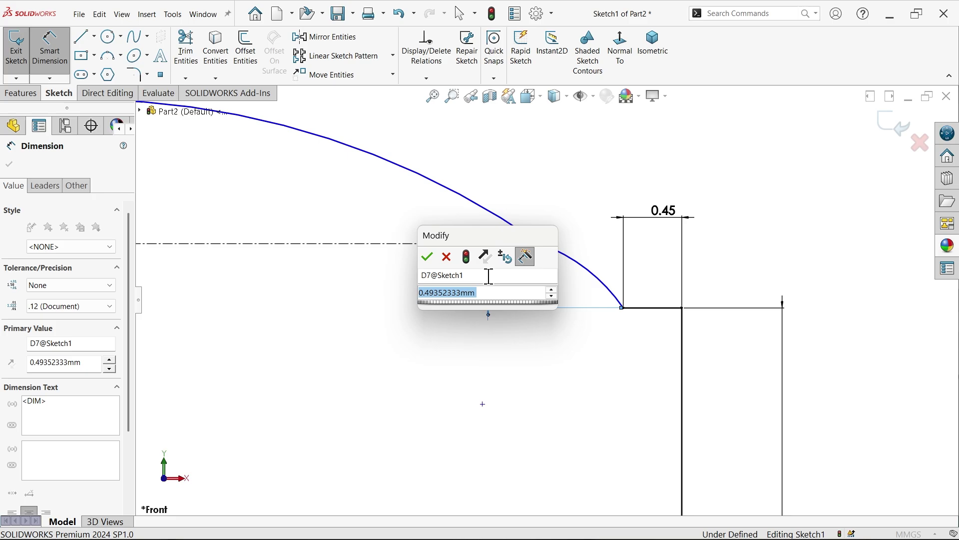
{"action": "type", "text": "0.9"}
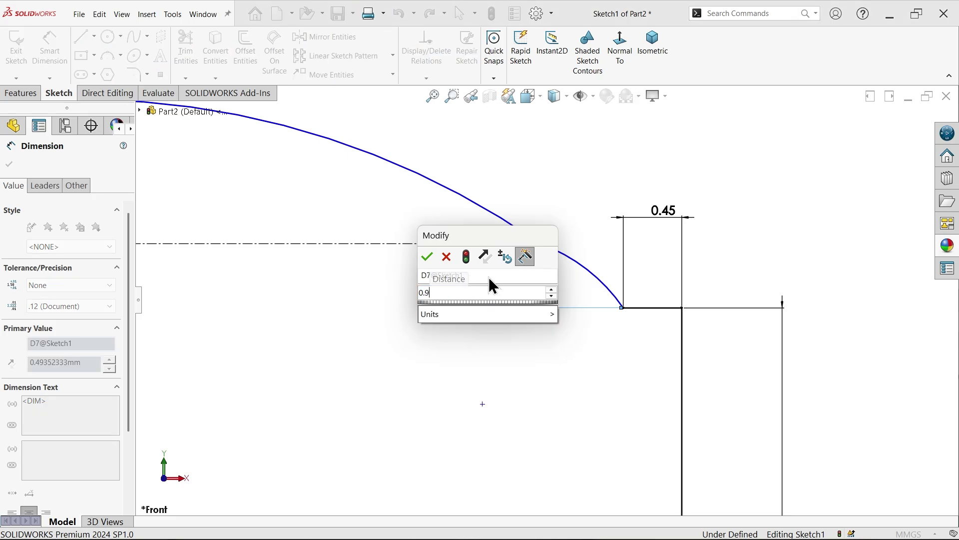
{"action": "left_click", "coordinate": [427, 256]}
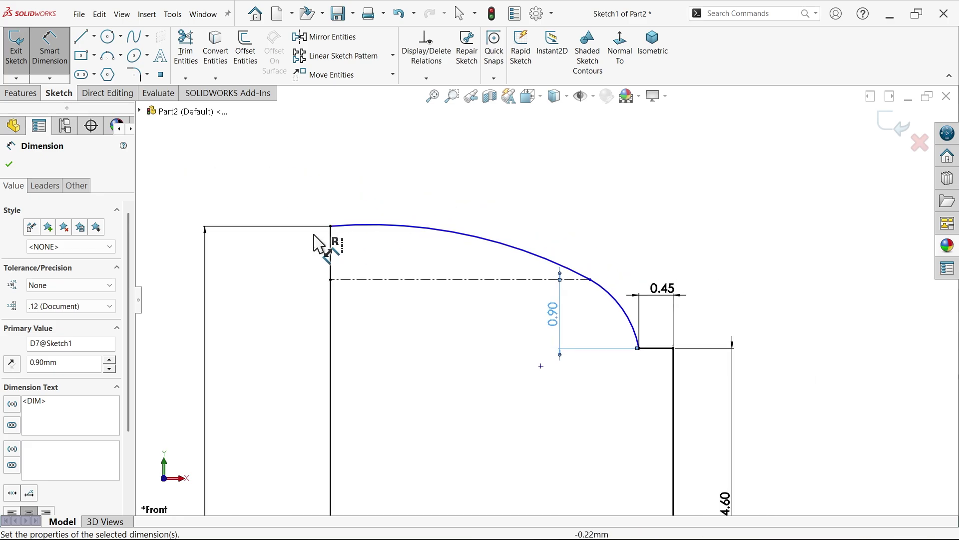
Draw a horizontal centerline about 0.7 mm long outward from the top end of the axis line, away from the profile
{"action": "left_click", "coordinate": [94, 36]}
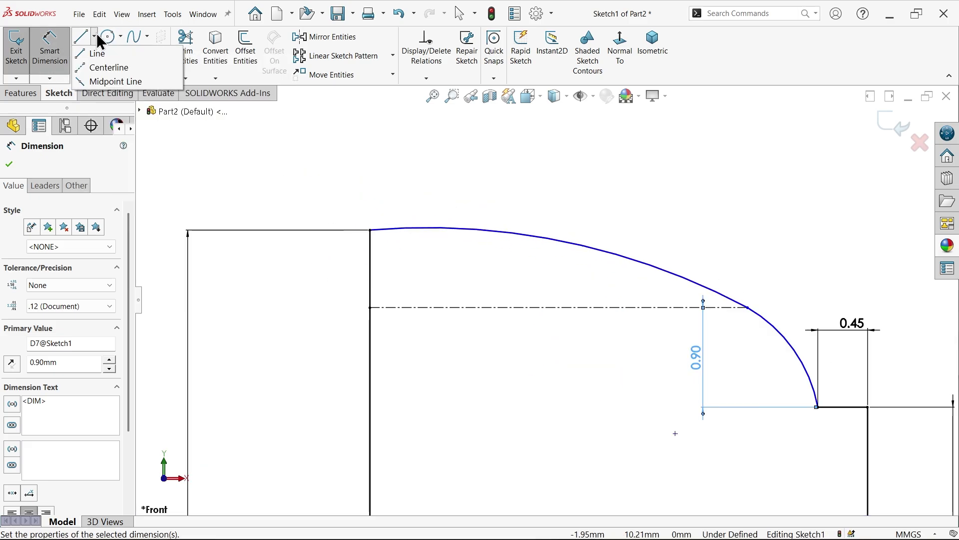
{"action": "left_click", "coordinate": [102, 67]}
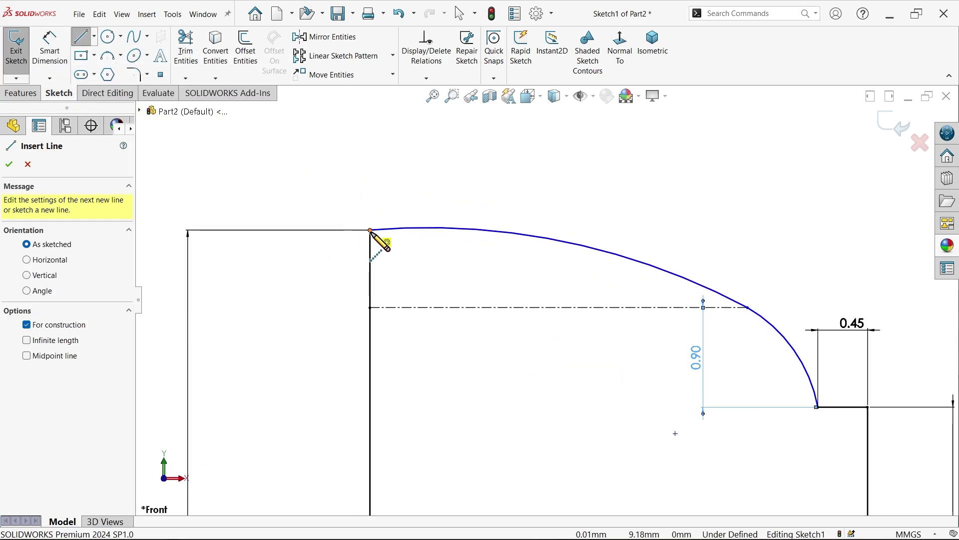
{"action": "left_click", "coordinate": [370, 231]}
{"action": "right_click", "coordinate": [296, 192]}
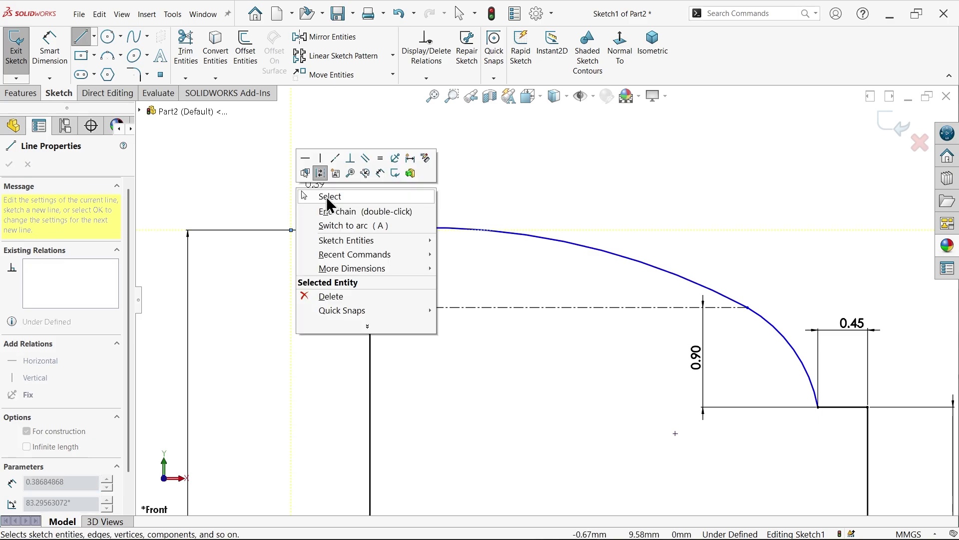
{"action": "left_click", "coordinate": [329, 197]}
Make the large dome arc tangent to the short horizontal centerline at the top of the axis line
{"action": "scroll", "coordinate": [386, 245], "scroll_direction": "down", "scroll_amount": 2}
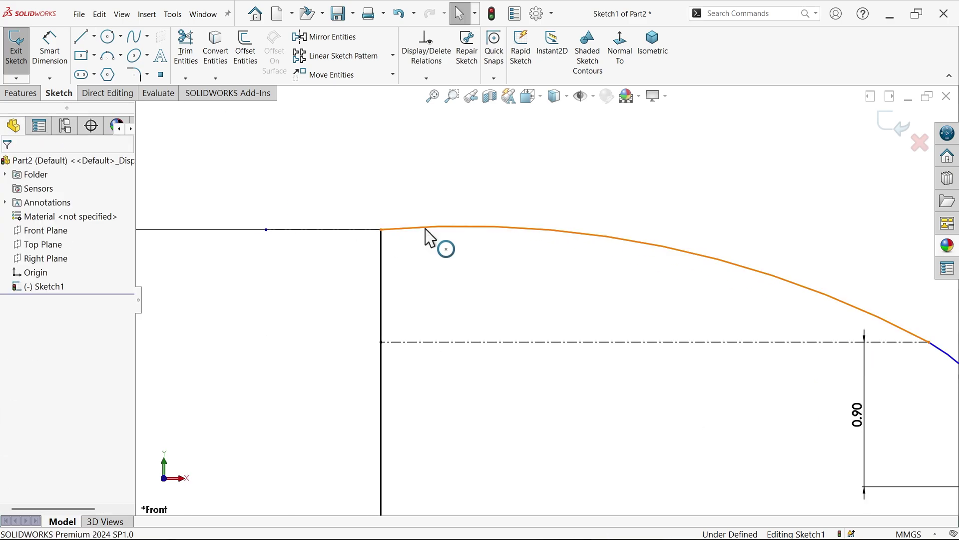
{"action": "left_click", "coordinate": [426, 230]}
{"action": "left_click", "coordinate": [361, 236]}
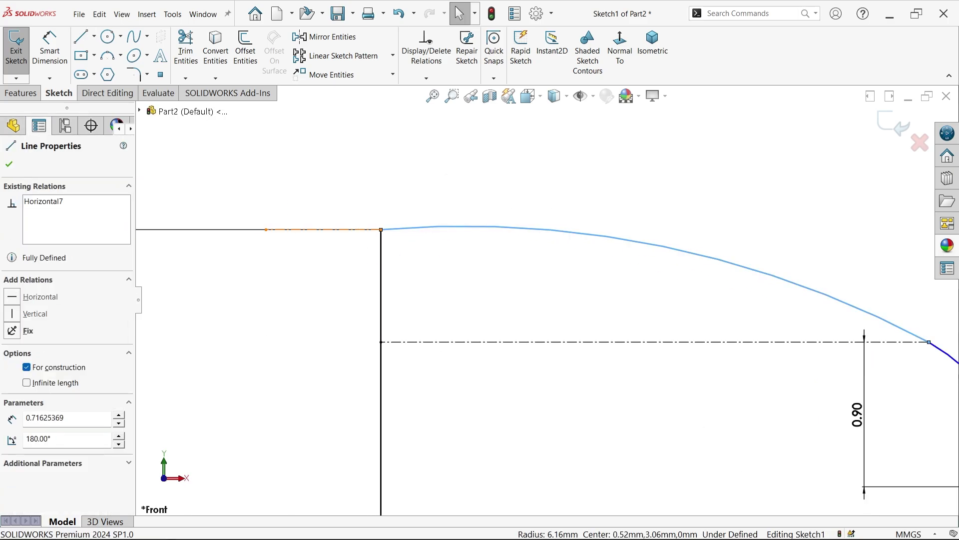
{"action": "left_click", "coordinate": [395, 229], "text": "ctrl"}
{"action": "left_click", "coordinate": [388, 184]}
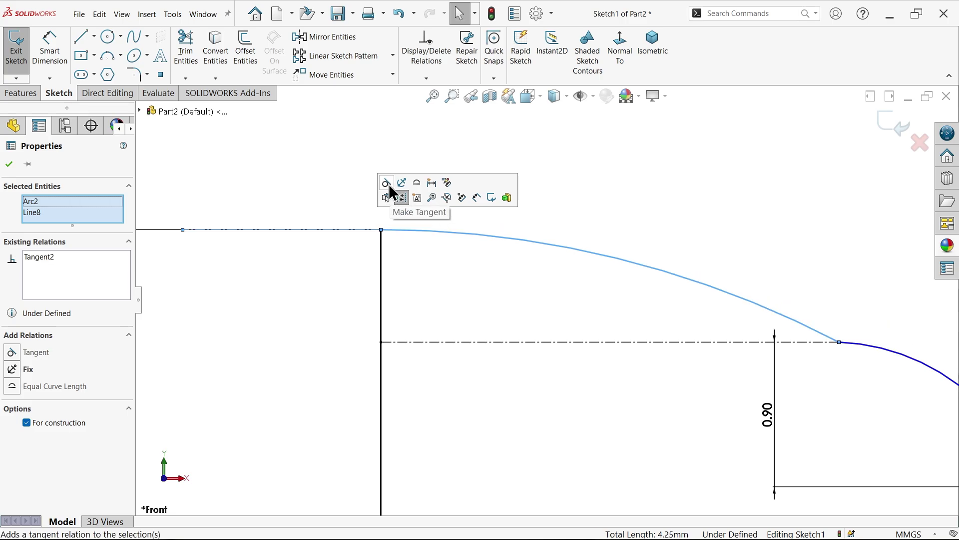
{"action": "left_click", "coordinate": [330, 184]}
Dimension the radius of the small outer arc above the head's ledge and set it to 2.5 mm
{"action": "left_click", "coordinate": [57, 58]}
{"action": "scroll", "coordinate": [508, 242], "scroll_direction": "up", "scroll_amount": 2}
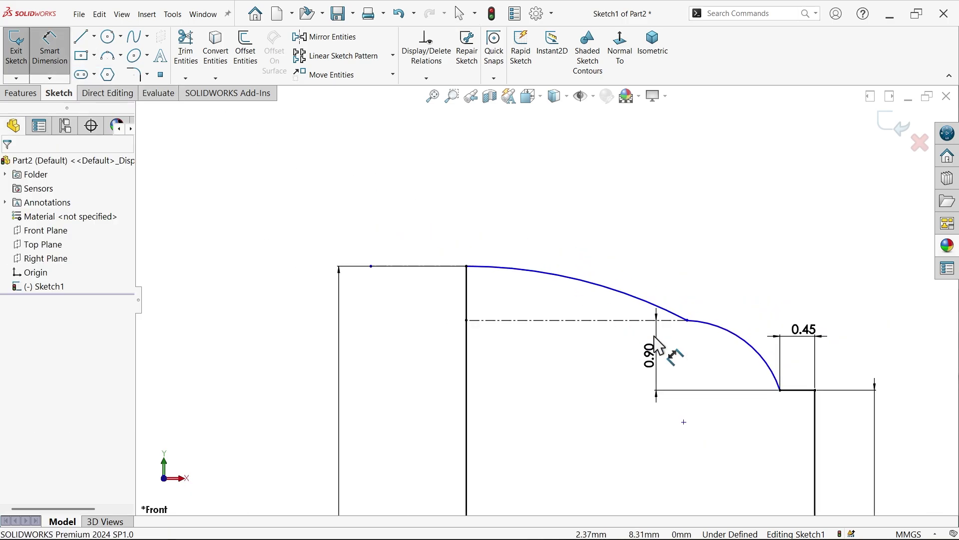
{"action": "scroll", "coordinate": [682, 342], "scroll_direction": "down", "scroll_amount": 1}
{"action": "left_click", "coordinate": [744, 334]}
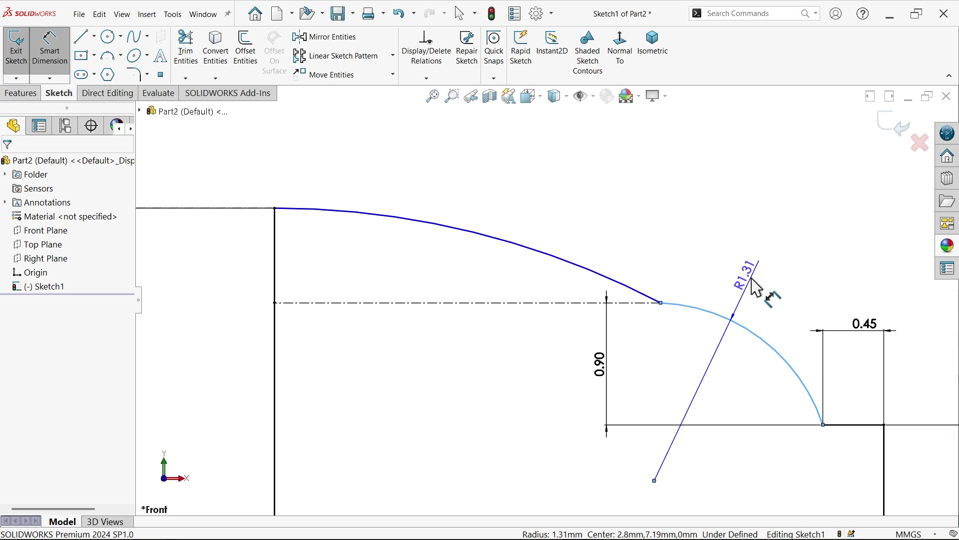
{"action": "left_click", "coordinate": [751, 278]}
{"action": "type", "text": "2.5"}
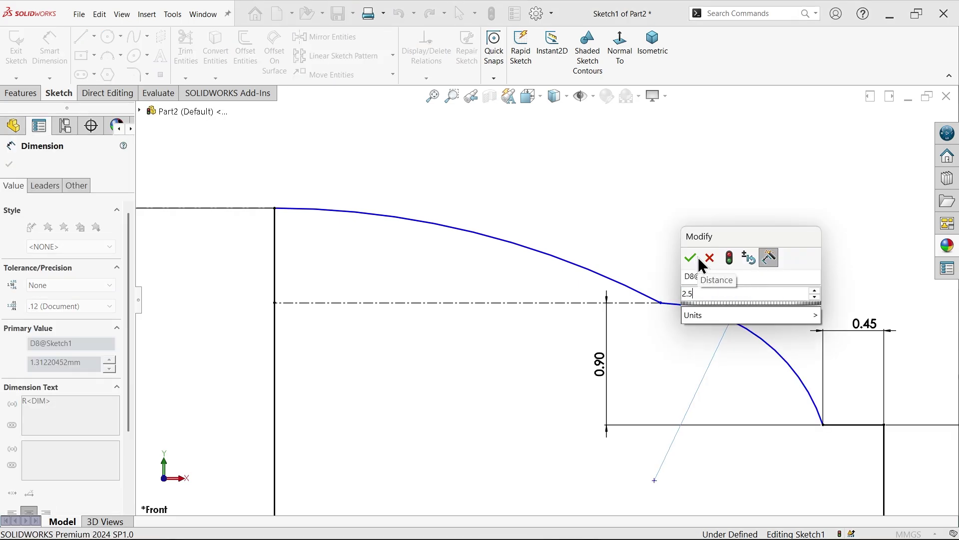
{"action": "left_click", "coordinate": [691, 258]}
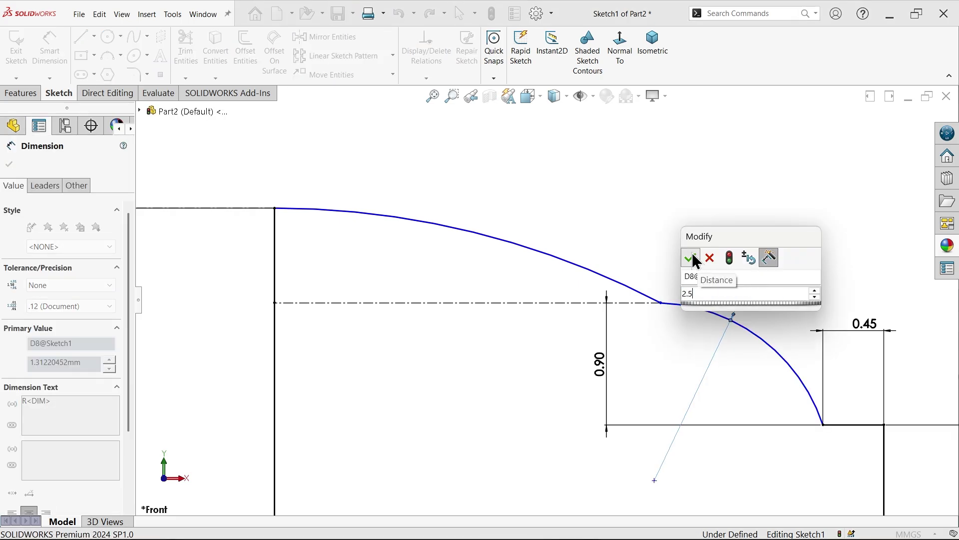
Dimension the radius of the large dome arc and set it to 10 mm
{"action": "left_click", "coordinate": [576, 270]}
{"action": "left_click", "coordinate": [579, 235]}
{"action": "type", "text": "10"}
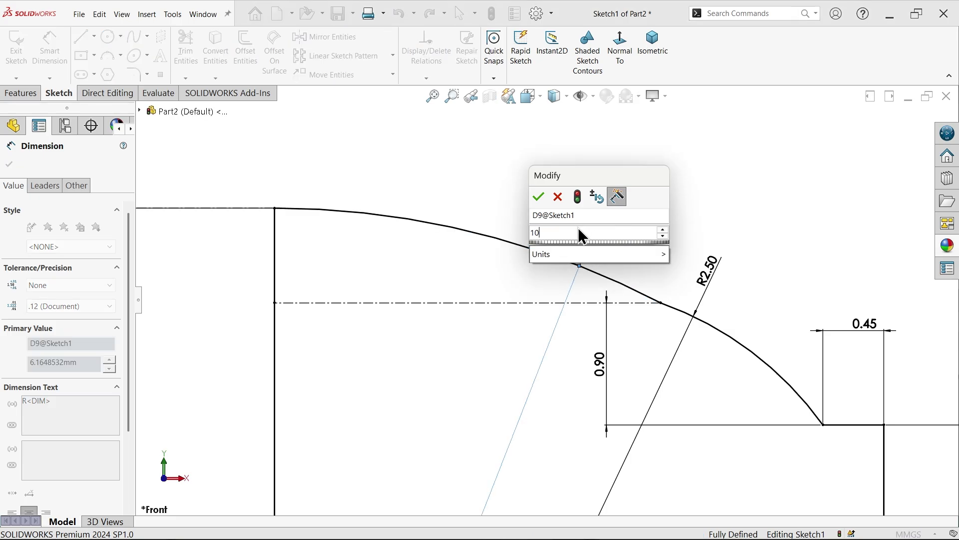
{"action": "key", "text": "Escape"}
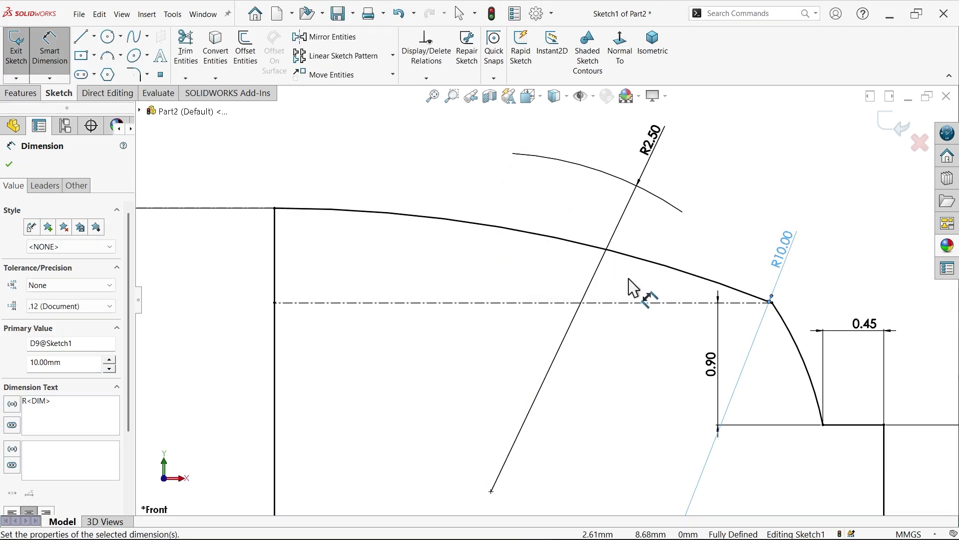
Reposition the R10 and R2.50 radius dimensions so each sits clearly beside its own arc
{"action": "scroll", "coordinate": [635, 290], "scroll_direction": "up", "scroll_amount": 3}
{"action": "scroll", "coordinate": [555, 265], "scroll_direction": "down", "scroll_amount": 2}
{"action": "left_click", "coordinate": [551, 253]}
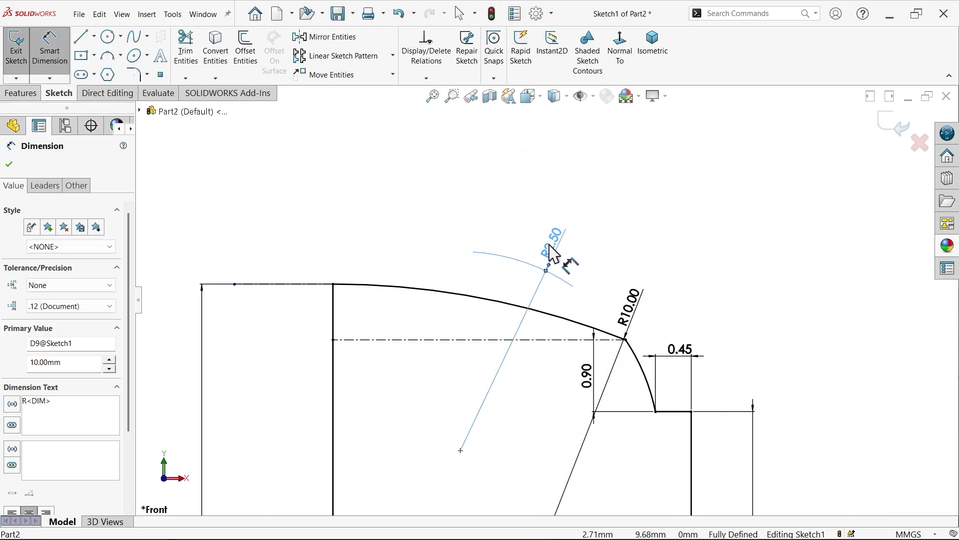
{"action": "left_click_drag", "start_coordinate": [562, 214], "coordinate": [587, 239]}
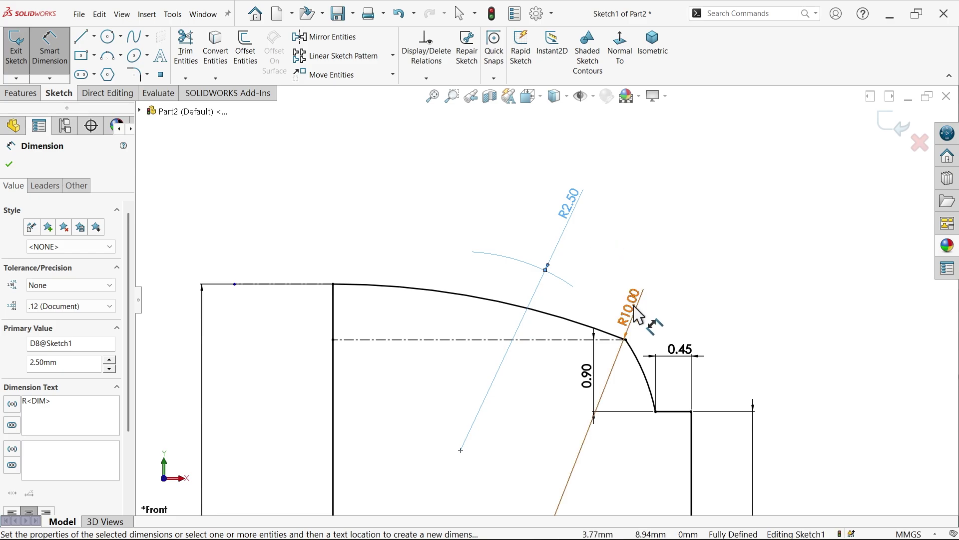
{"action": "left_click_drag", "start_coordinate": [634, 306], "coordinate": [459, 216]}
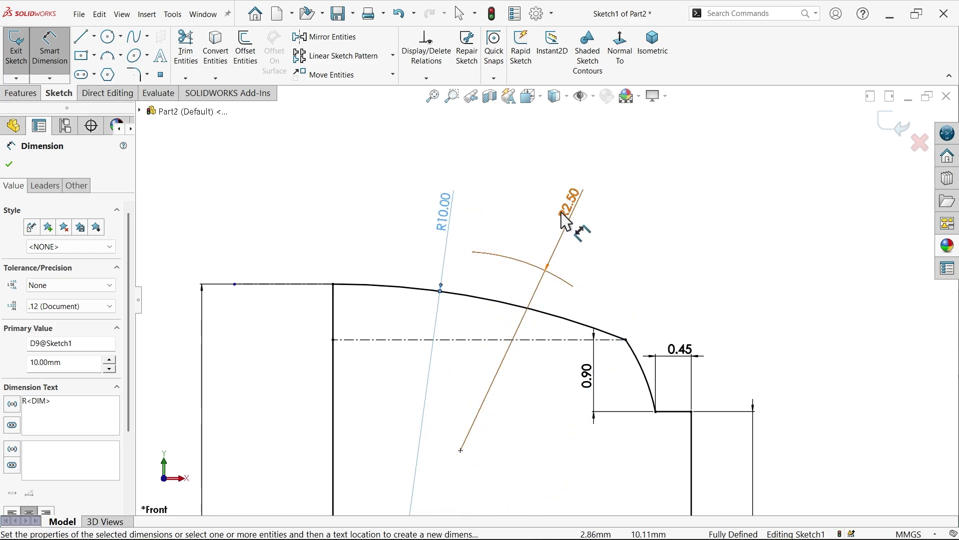
{"action": "mouse_move", "coordinate": [566, 218]}
{"action": "left_mouse_down"}
{"action": "mouse_move", "coordinate": [615, 261]}
{"action": "mouse_move", "coordinate": [672, 340]}
{"action": "mouse_move", "coordinate": [704, 330]}
{"action": "mouse_move", "coordinate": [718, 317]}
{"action": "mouse_move", "coordinate": [709, 315]}
{"action": "left_mouse_up"}
{"action": "scroll", "coordinate": [649, 336], "scroll_direction": "up", "scroll_amount": 3}
{"action": "scroll", "coordinate": [550, 305], "scroll_direction": "down", "scroll_amount": 3}
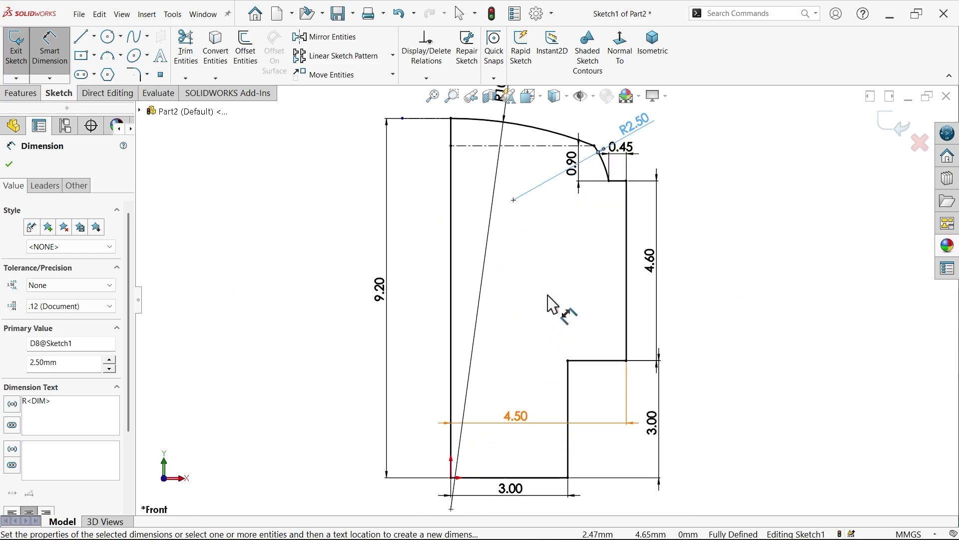
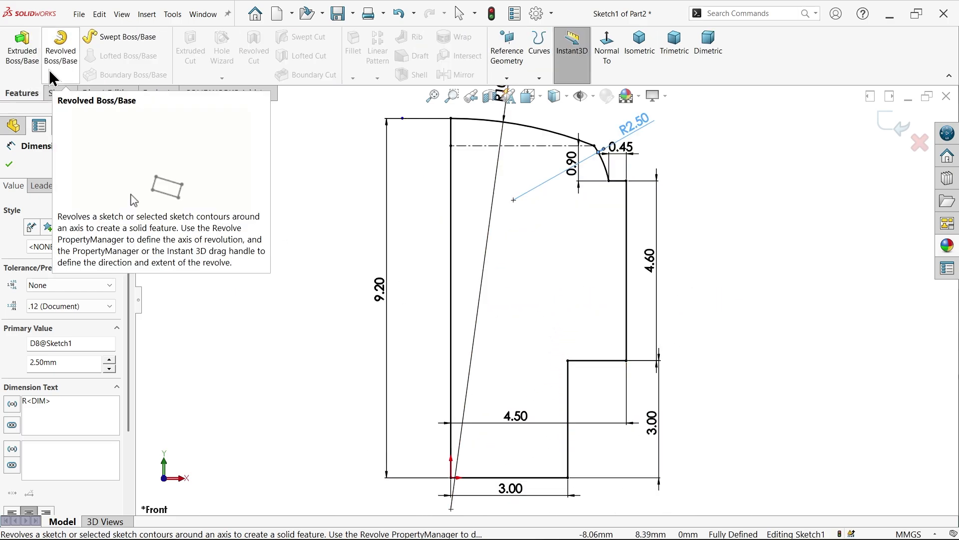
Revolve the profile 360 degrees, Blind, about the vertical axis line to create the solid head and collar
{"action": "left_click", "coordinate": [55, 64]}
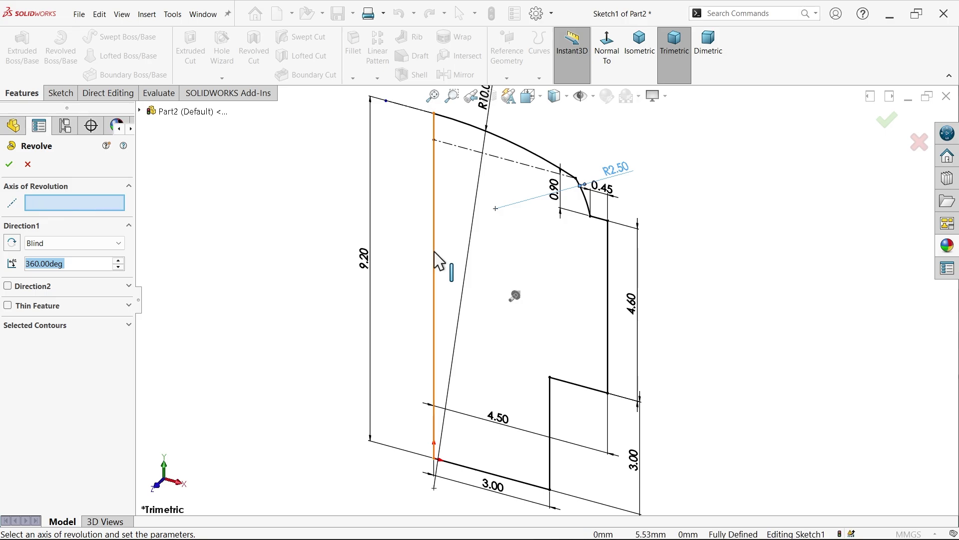
{"action": "left_click", "coordinate": [434, 234]}
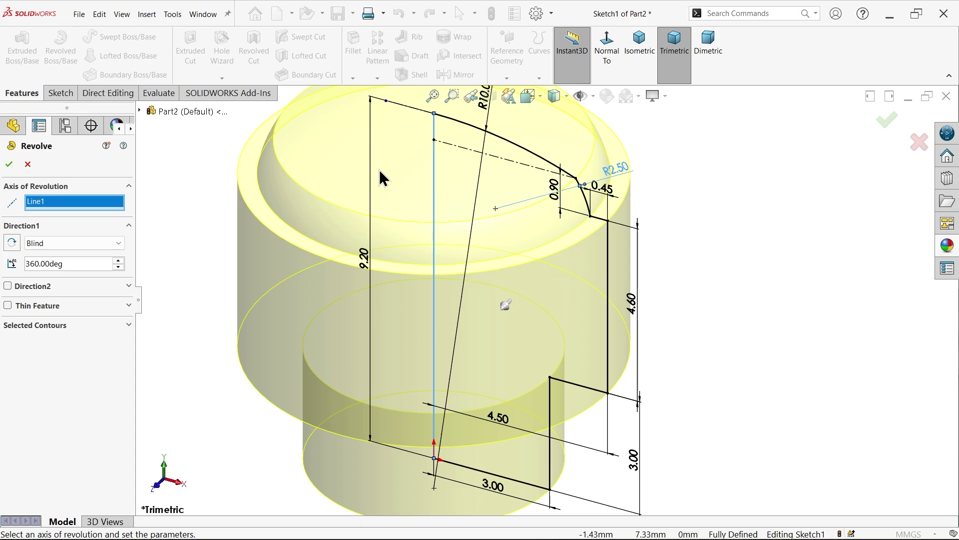
{"action": "left_click", "coordinate": [38, 244]}
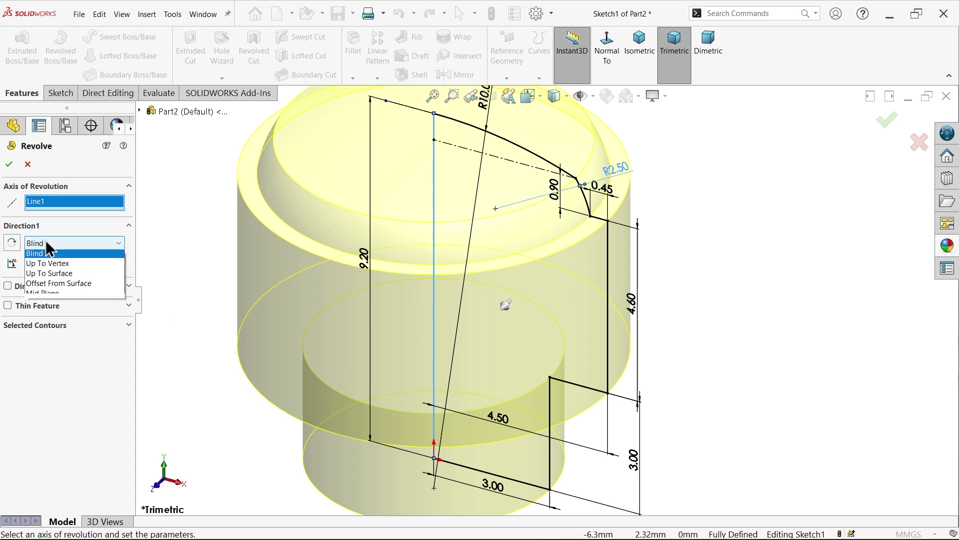
{"action": "left_click", "coordinate": [47, 247]}
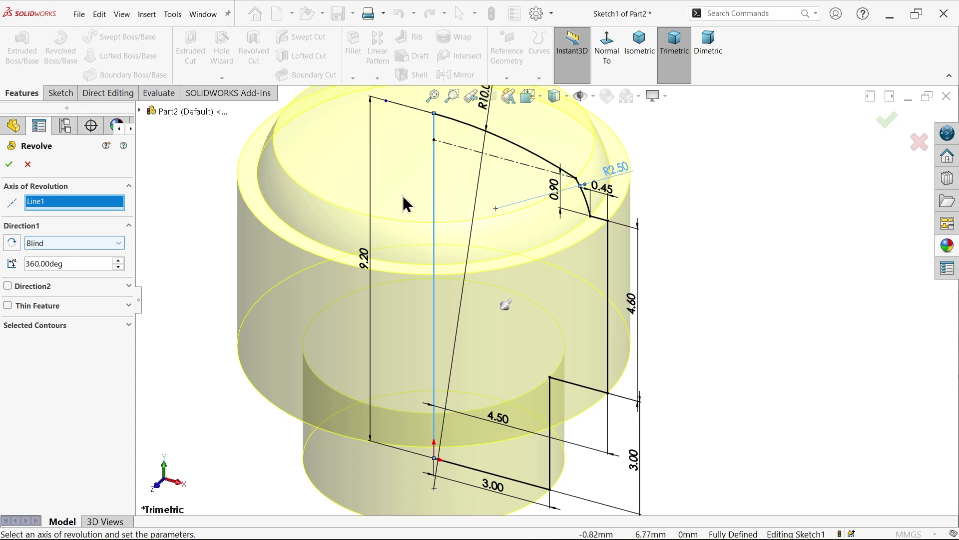
{"action": "left_click", "coordinate": [12, 245]}
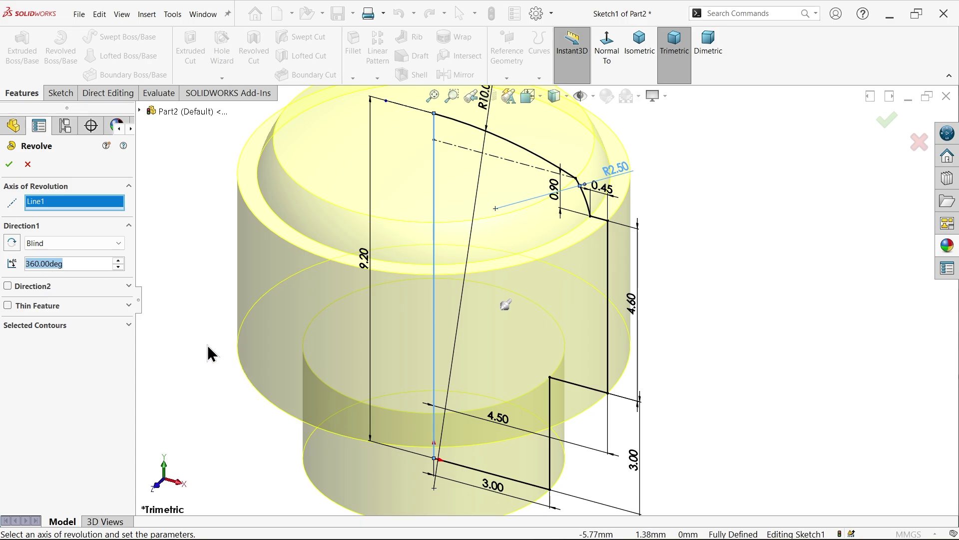
{"action": "left_click", "coordinate": [9, 164]}
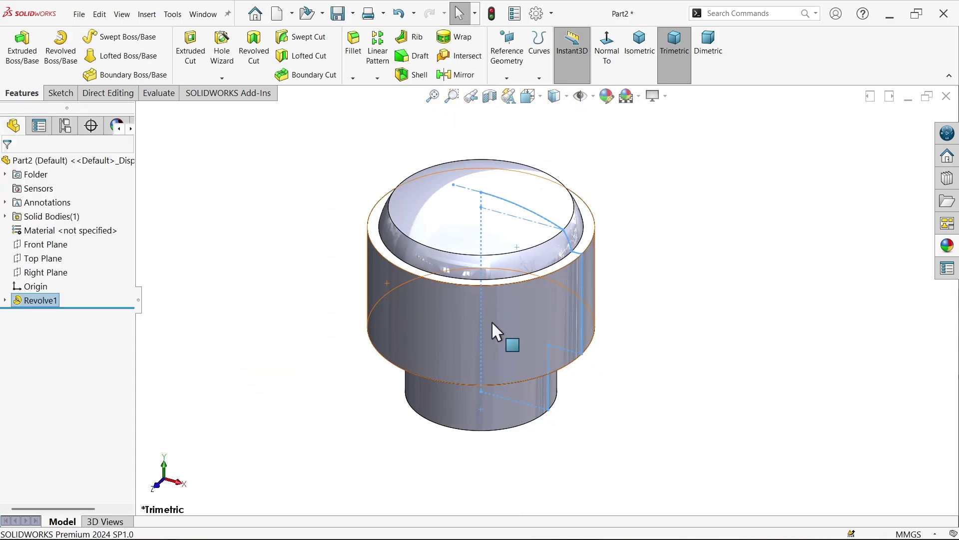
Start a Fillet and make it asymmetric with a first radius of 1 mm and a second radius of 0.35 mm
{"action": "middle_click_drag", "start_coordinate": [635, 322], "coordinate": [475, 341]}
{"action": "scroll", "coordinate": [475, 341], "scroll_direction": "down", "scroll_amount": 2}
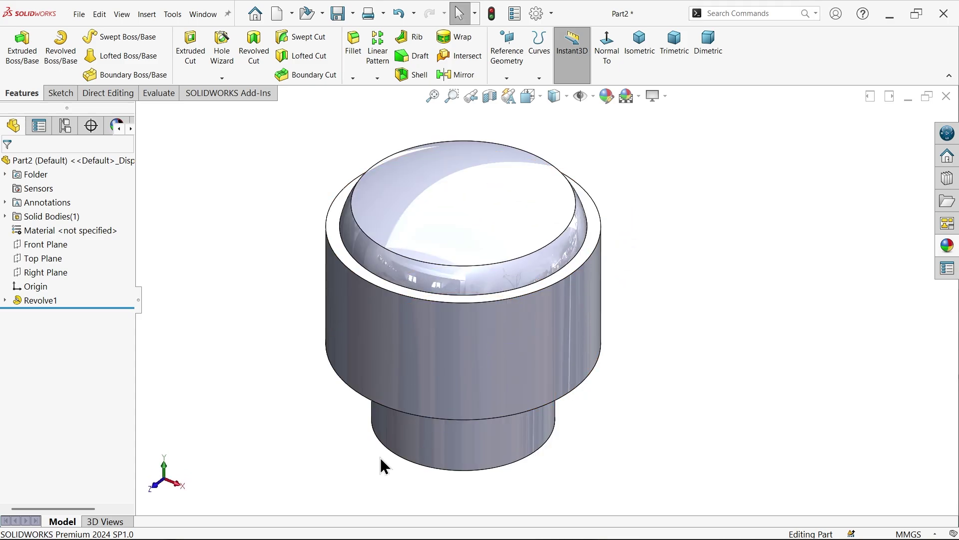
{"action": "left_click", "coordinate": [353, 50]}
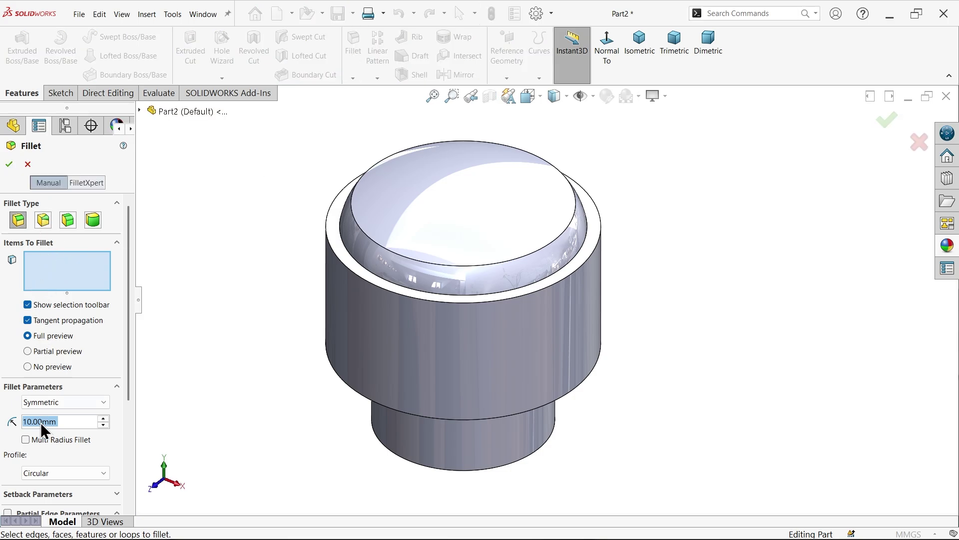
{"action": "left_click", "coordinate": [58, 404]}
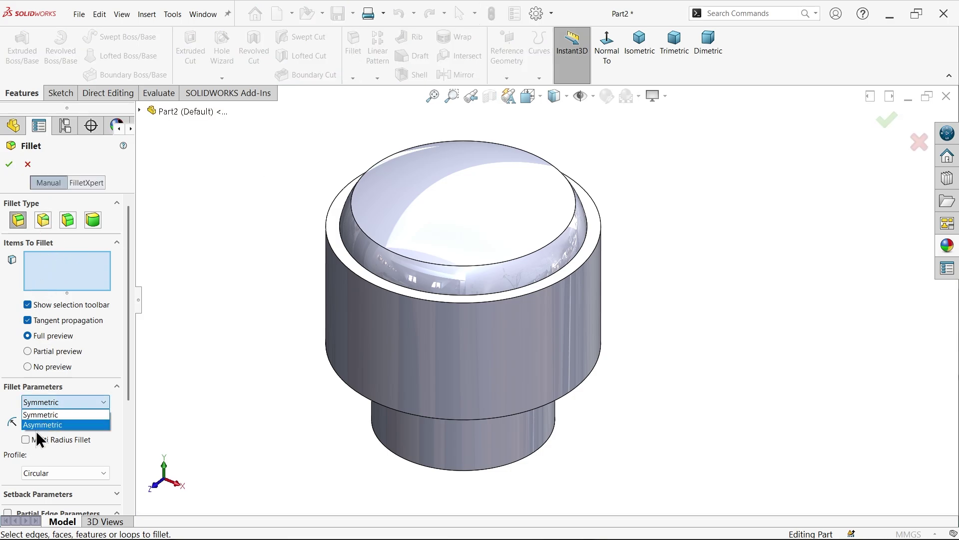
{"action": "left_click", "coordinate": [42, 426]}
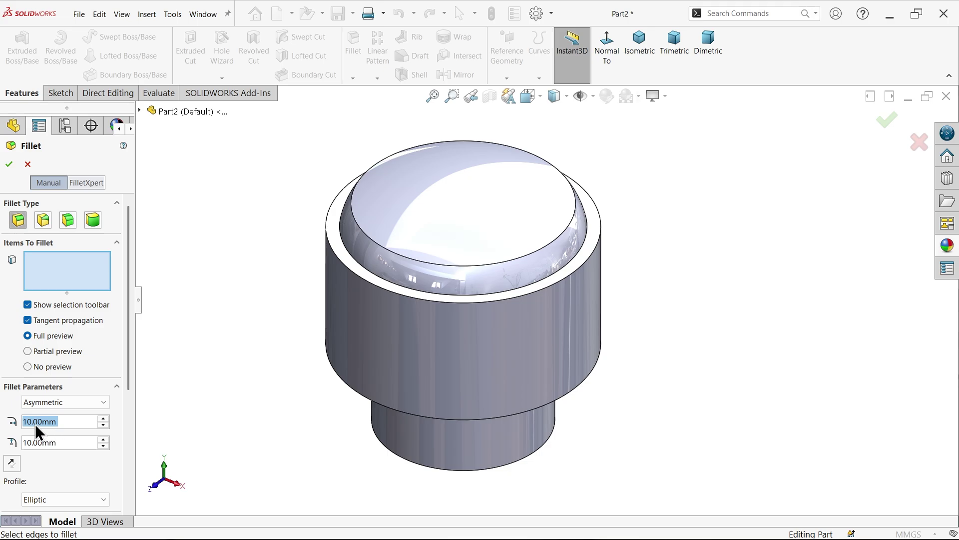
{"action": "type", "text": "1"}
{"action": "key", "text": "Return"}
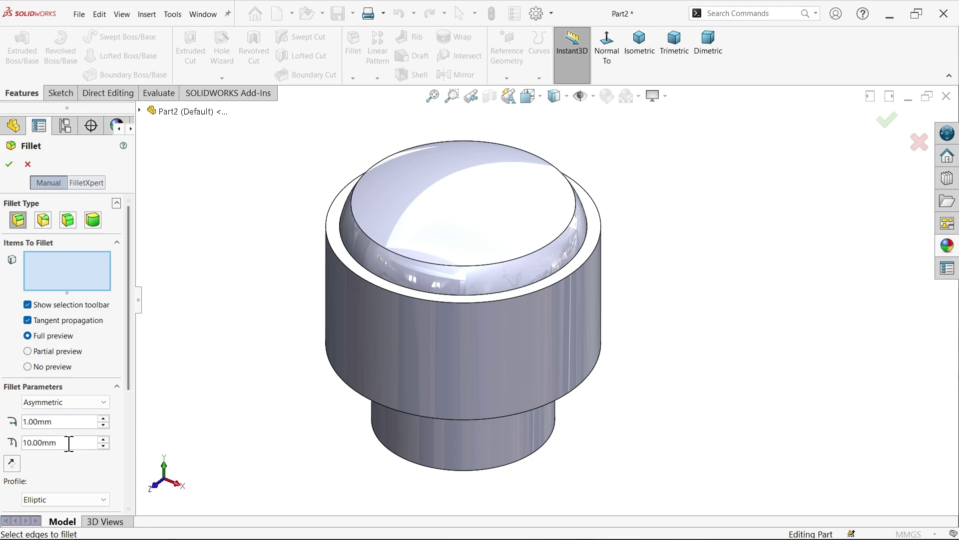
{"action": "type", "text": "0.35"}
{"action": "key", "text": "Return"}
Apply the asymmetric fillet with an elliptic profile to the upper and lower outer circular edges of the 9 mm diameter head
{"action": "left_click", "coordinate": [582, 278]}
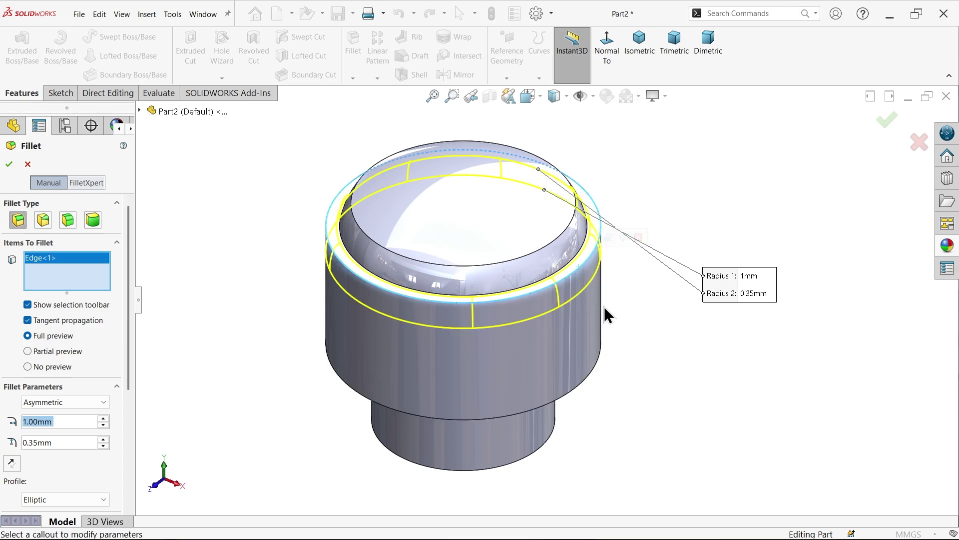
{"action": "left_click", "coordinate": [593, 383]}
{"action": "scroll", "coordinate": [573, 362], "scroll_direction": "up", "scroll_amount": 3}
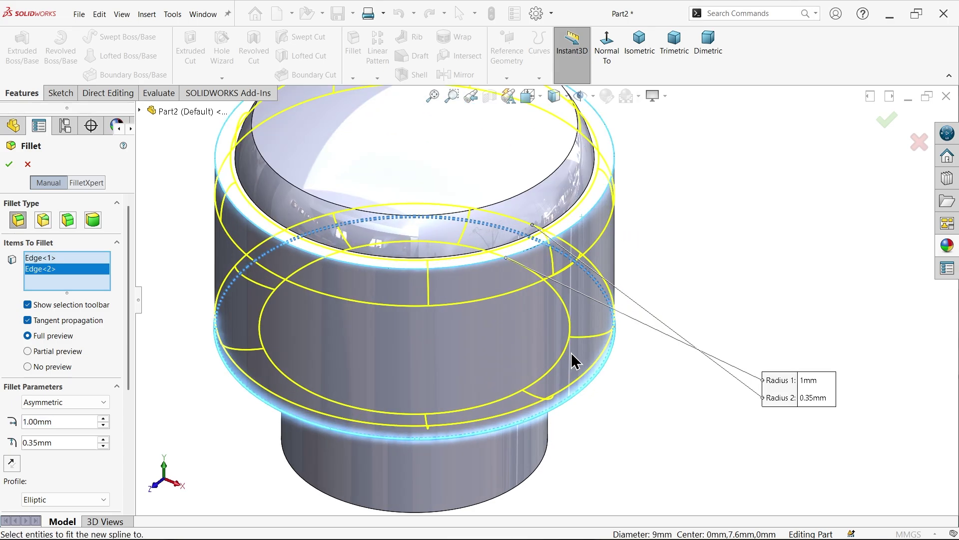
{"action": "middle_click_drag", "start_coordinate": [650, 248], "coordinate": [673, 156]}
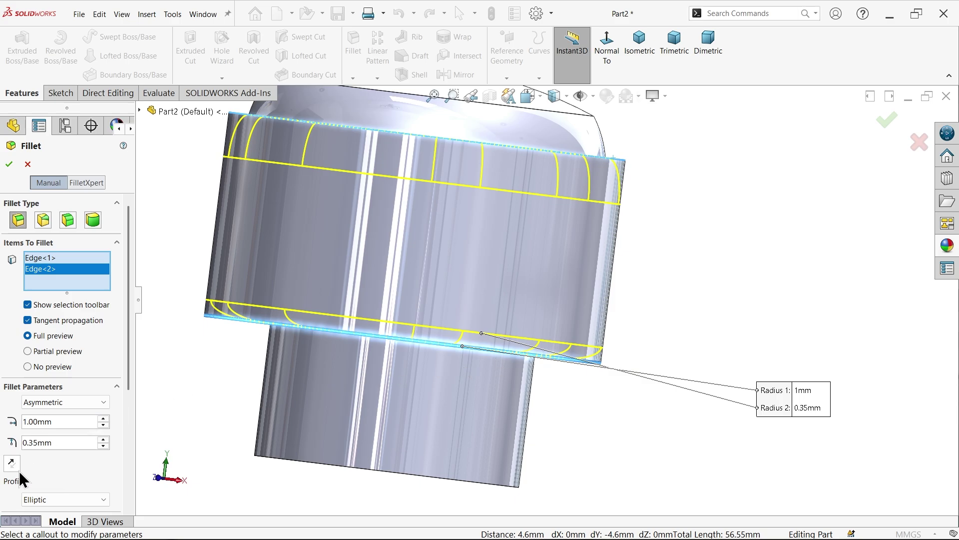
{"action": "left_click", "coordinate": [40, 499]}
{"action": "left_click", "coordinate": [40, 513]}
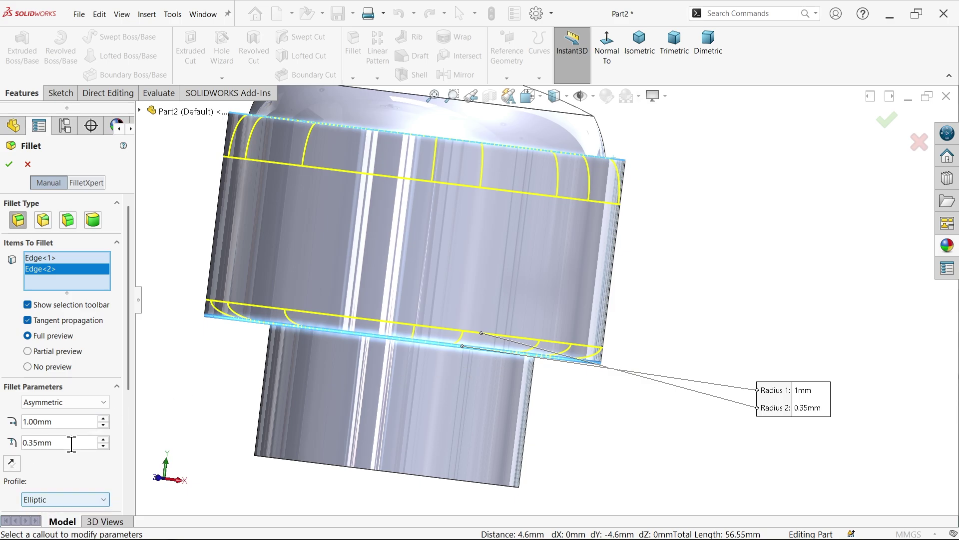
{"action": "left_click", "coordinate": [8, 165]}
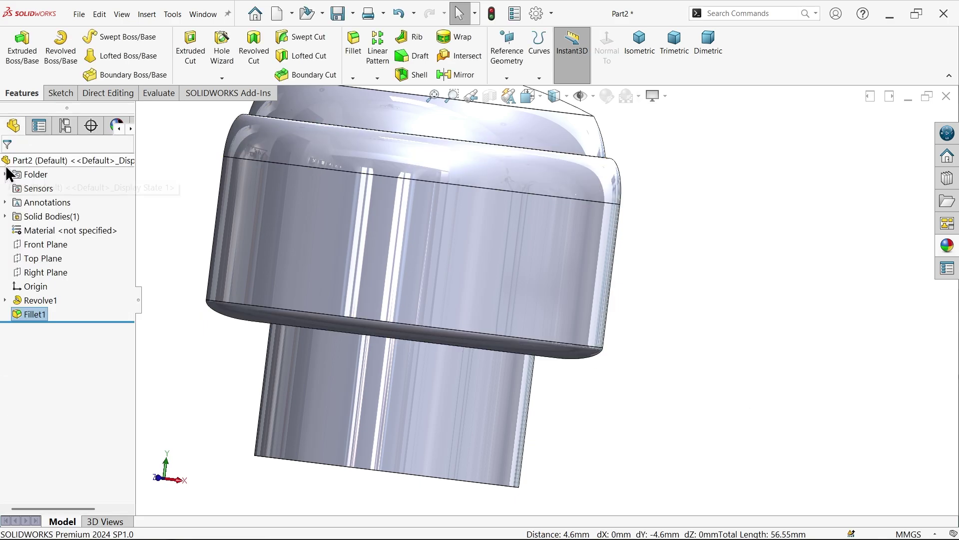
Inspect the filleted head, switch to the reference drawing, and examine the crossed slot's dimensions and corner callouts in the top, front and section views
{"action": "scroll", "coordinate": [674, 207], "scroll_direction": "up", "scroll_amount": 3}
{"action": "middle_click_drag", "start_coordinate": [671, 200], "coordinate": [653, 268]}
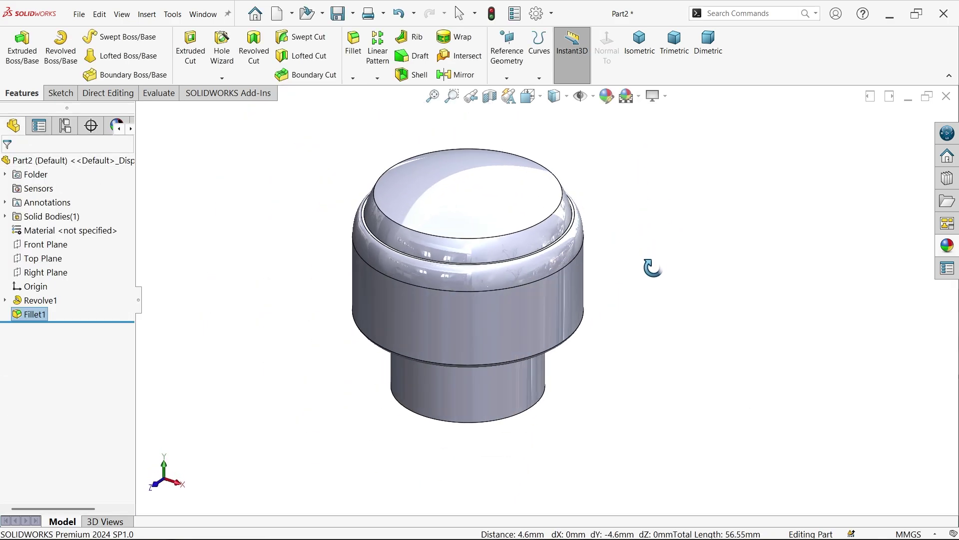
{"action": "scroll", "coordinate": [584, 248], "scroll_direction": "down", "scroll_amount": 10}
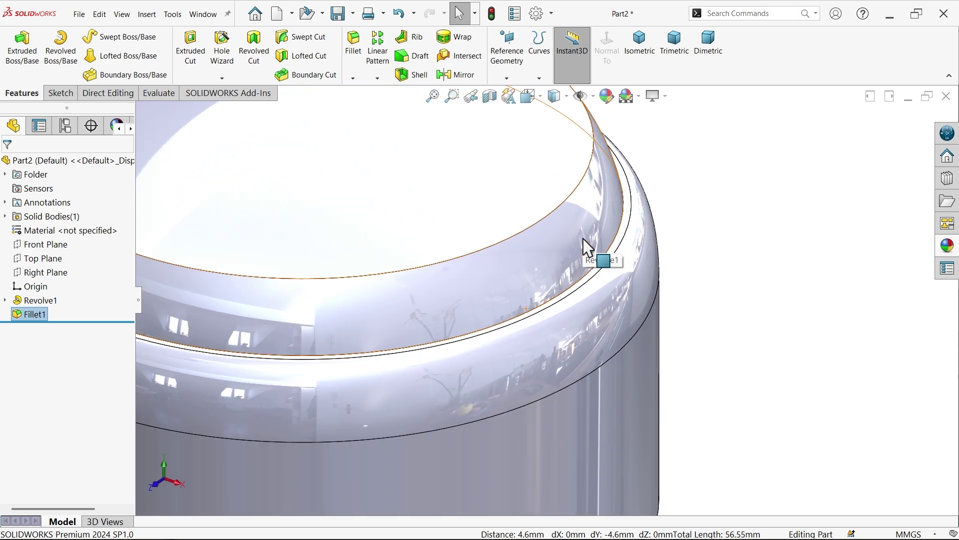
{"action": "scroll", "coordinate": [584, 247], "scroll_direction": "up", "scroll_amount": 2}
{"action": "key", "text": "alt+Tab"}
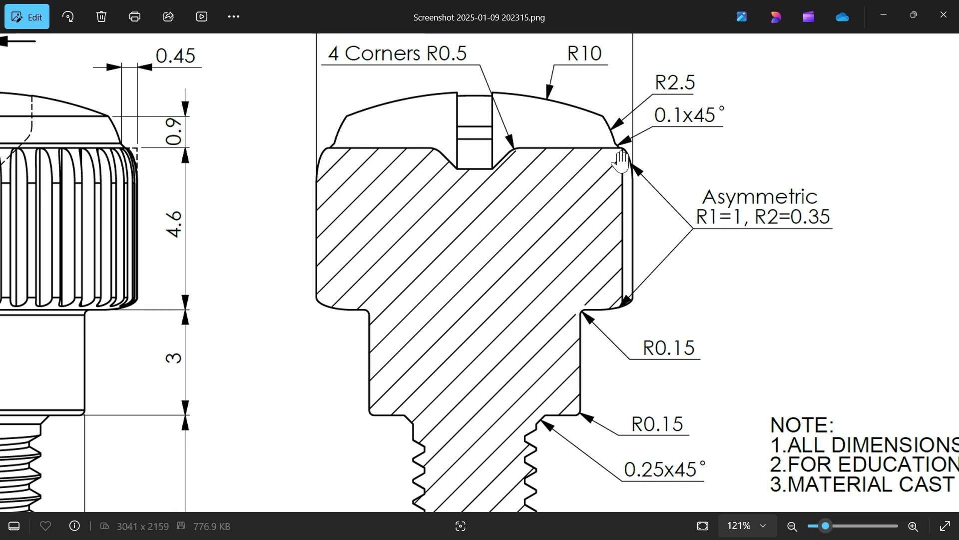
{"action": "scroll", "coordinate": [598, 224], "scroll_direction": "down", "scroll_amount": 6}
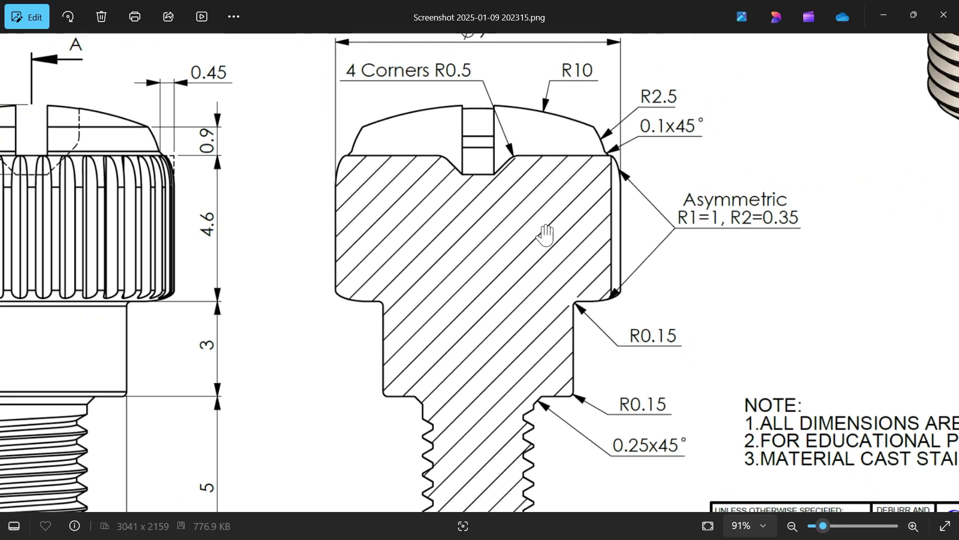
{"action": "scroll", "coordinate": [240, 220], "scroll_direction": "up", "scroll_amount": 6}
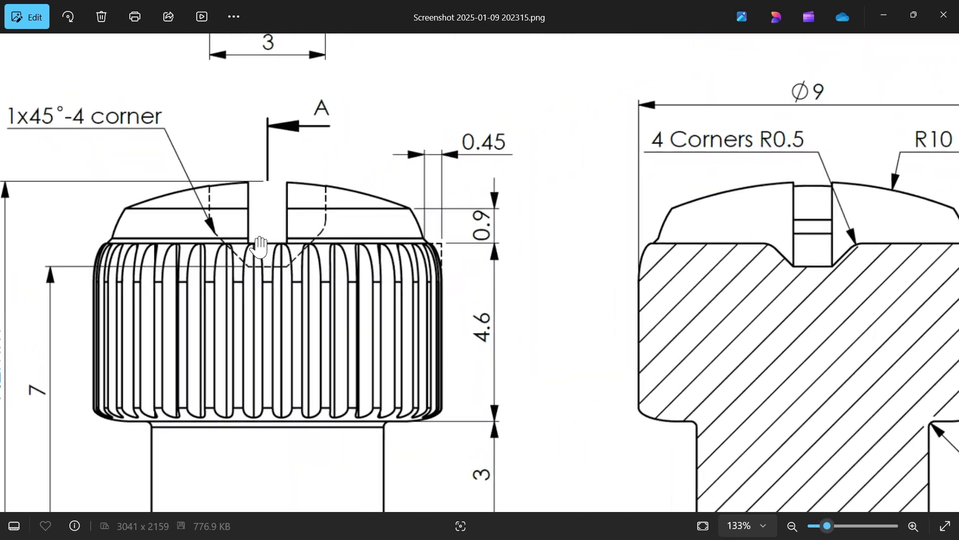
{"action": "mouse_move", "coordinate": [322, 167]}
{"action": "left_mouse_down"}
{"action": "mouse_move", "coordinate": [343, 496]}
{"action": "mouse_move", "coordinate": [336, 478]}
{"action": "left_mouse_up"}
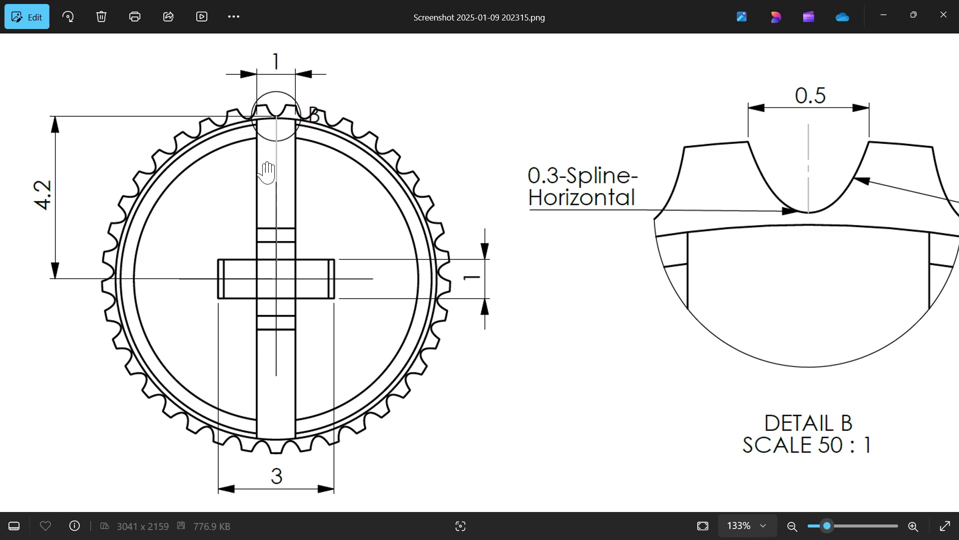
{"action": "mouse_move", "coordinate": [306, 394]}
{"action": "left_mouse_down"}
{"action": "mouse_move", "coordinate": [339, 299]}
{"action": "mouse_move", "coordinate": [364, 396]}
{"action": "left_mouse_up"}
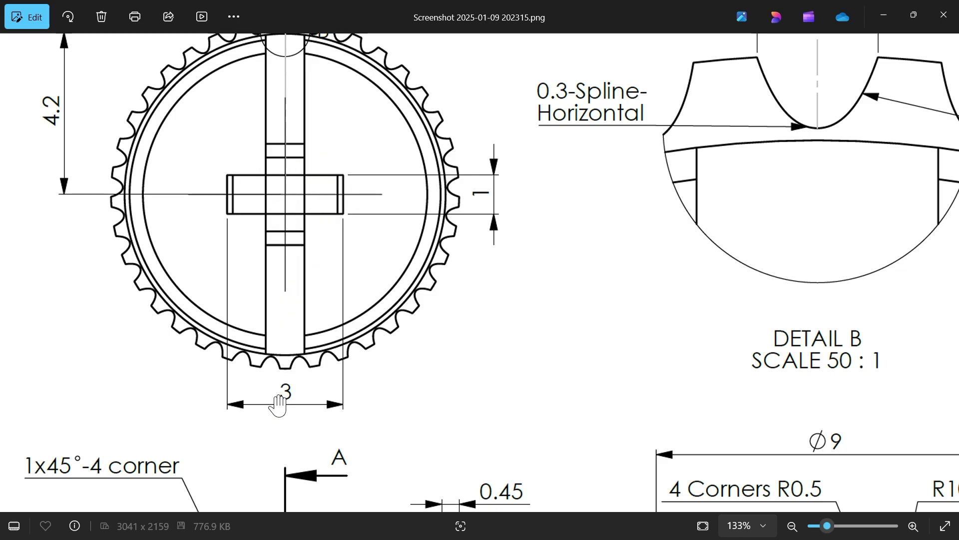
{"action": "mouse_move", "coordinate": [293, 343]}
{"action": "left_mouse_down"}
{"action": "mouse_move", "coordinate": [287, 117]}
{"action": "mouse_move", "coordinate": [373, 147]}
{"action": "left_mouse_up"}
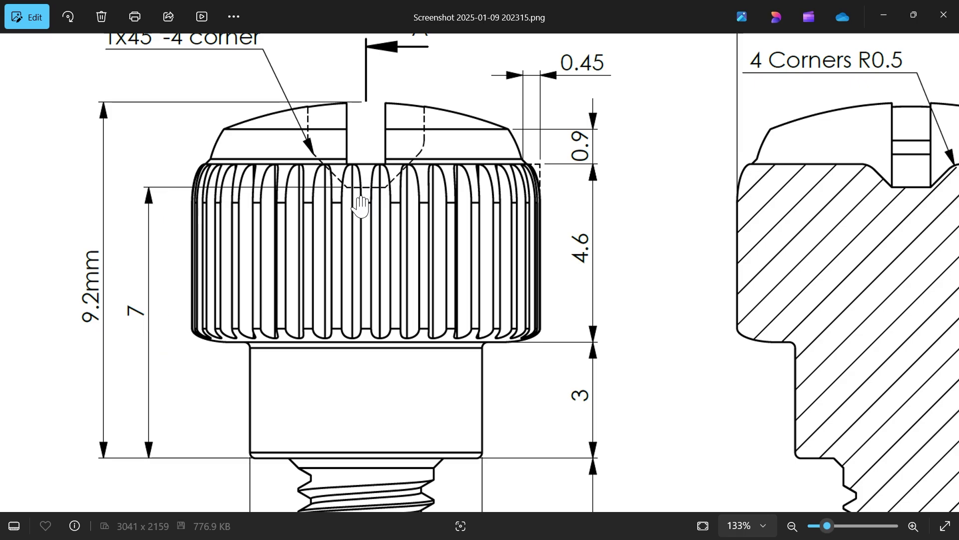
Examine the slot and head dimensions in the drawing's front and section views, and switch back to the SOLIDWORKS part
{"action": "mouse_move", "coordinate": [393, 270]}
{"action": "left_mouse_down"}
{"action": "mouse_move", "coordinate": [281, 257]}
{"action": "mouse_move", "coordinate": [271, 298]}
{"action": "mouse_move", "coordinate": [280, 338]}
{"action": "mouse_move", "coordinate": [260, 336]}
{"action": "mouse_move", "coordinate": [298, 299]}
{"action": "left_mouse_up"}
{"action": "scroll", "coordinate": [299, 302], "scroll_direction": "down", "scroll_amount": 5}
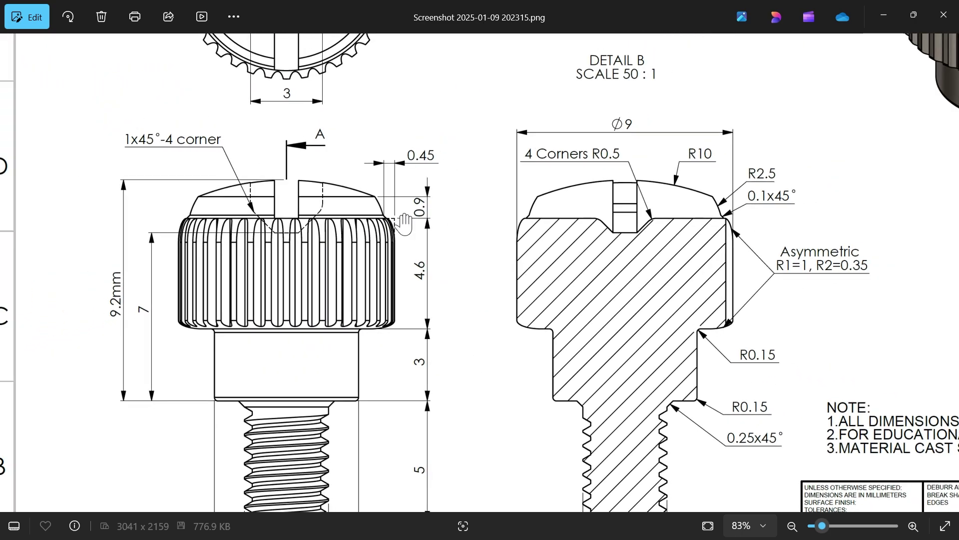
{"action": "left_click", "coordinate": [885, 17]}
{"action": "scroll", "coordinate": [624, 235], "scroll_direction": "up", "scroll_amount": 3}
{"action": "scroll", "coordinate": [549, 275], "scroll_direction": "down", "scroll_amount": 3}
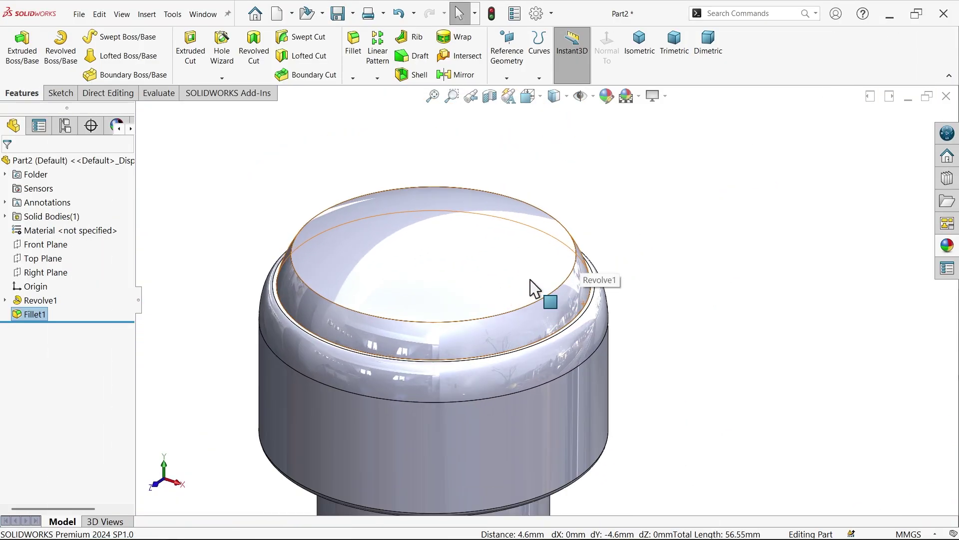
{"action": "left_click", "coordinate": [469, 283]}
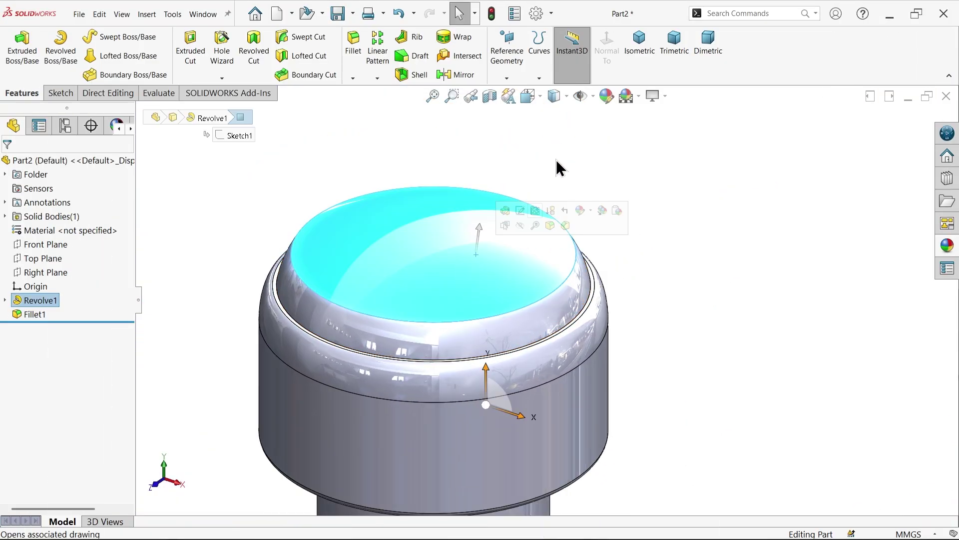
{"action": "left_click", "coordinate": [553, 187]}
Sketch on the Top Plane a vertical center rectangle at the origin, about 1.9 mm wide and extending past the head at both ends
{"action": "left_click", "coordinate": [46, 258]}
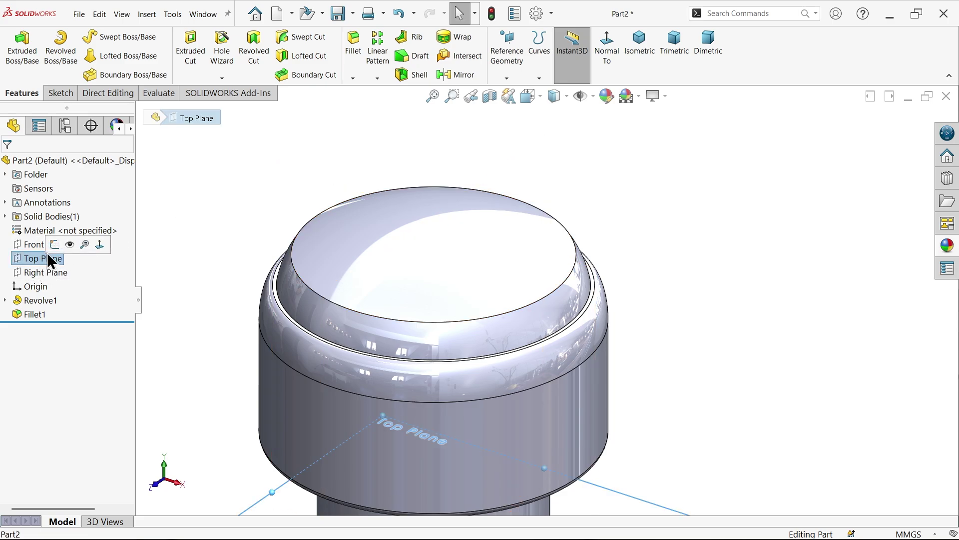
{"action": "left_click", "coordinate": [56, 246]}
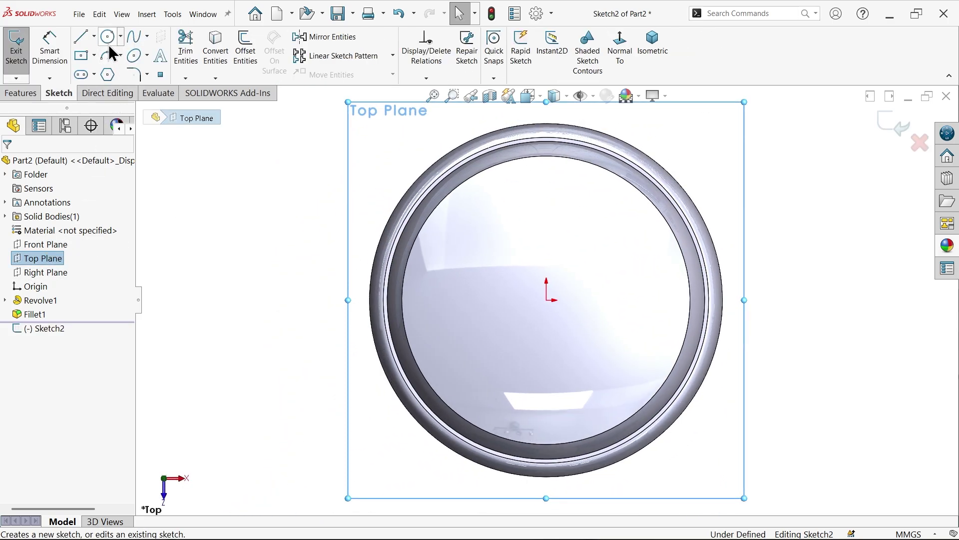
{"action": "left_click", "coordinate": [81, 56]}
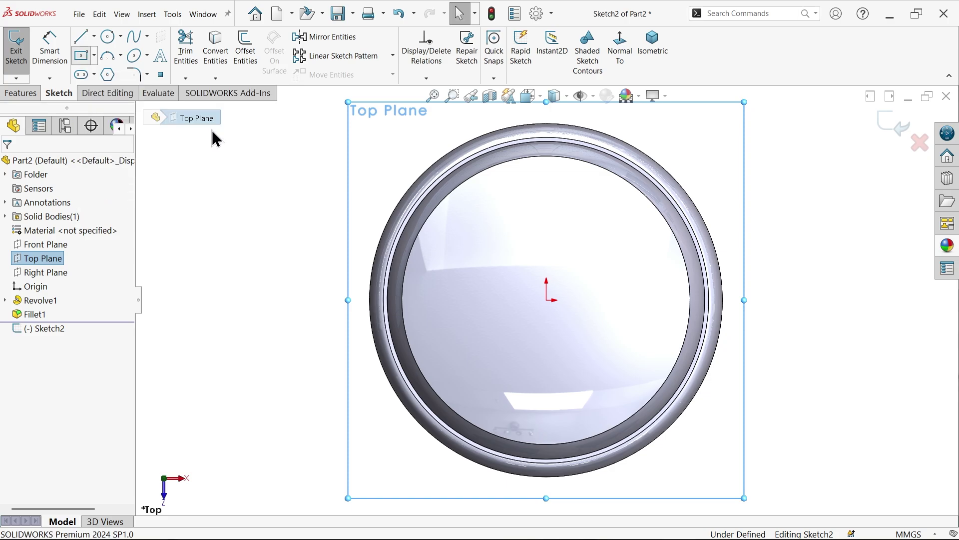
{"action": "left_click", "coordinate": [546, 300]}
{"action": "left_click", "coordinate": [509, 111]}
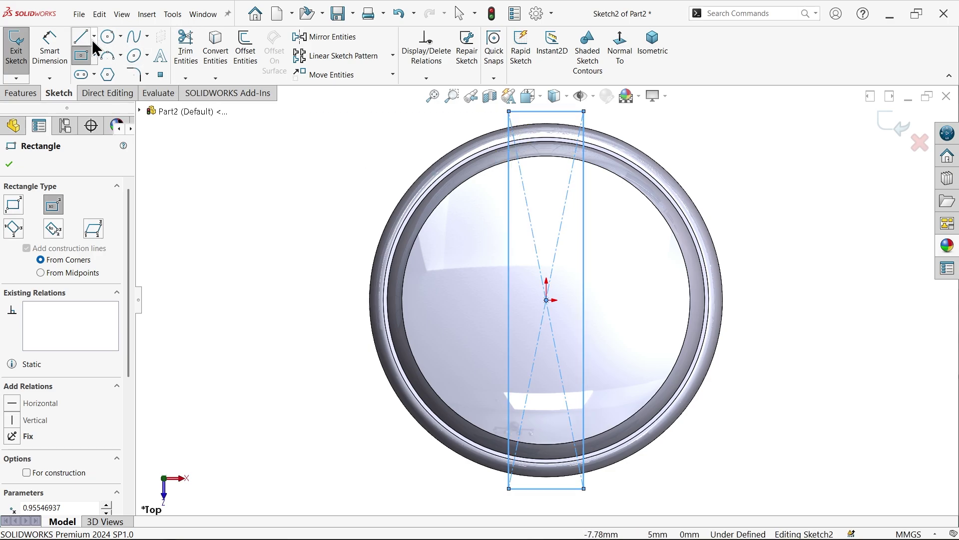
Dimension the width of the rectangle's short edge as 1 mm
{"action": "left_click", "coordinate": [50, 46]}
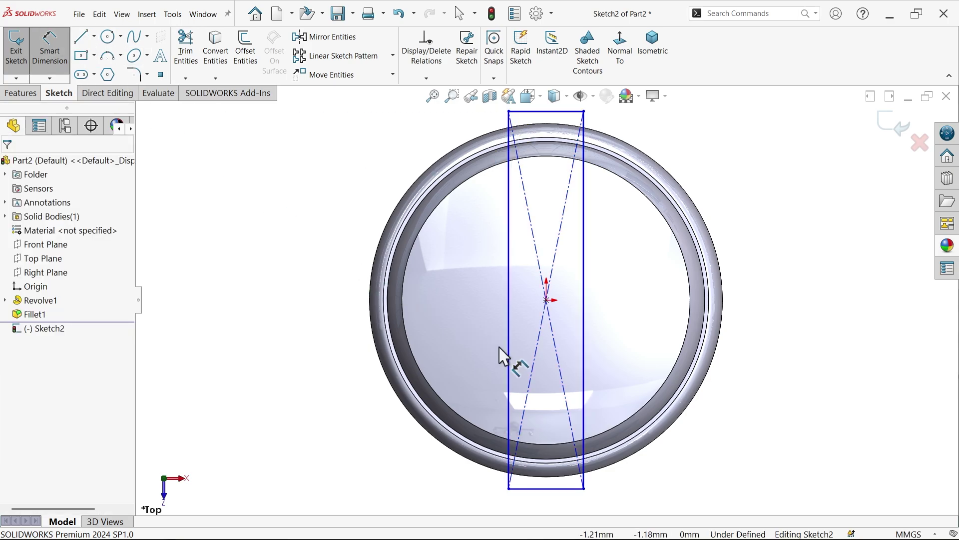
{"action": "left_click", "coordinate": [552, 489]}
{"action": "left_click", "coordinate": [380, 456]}
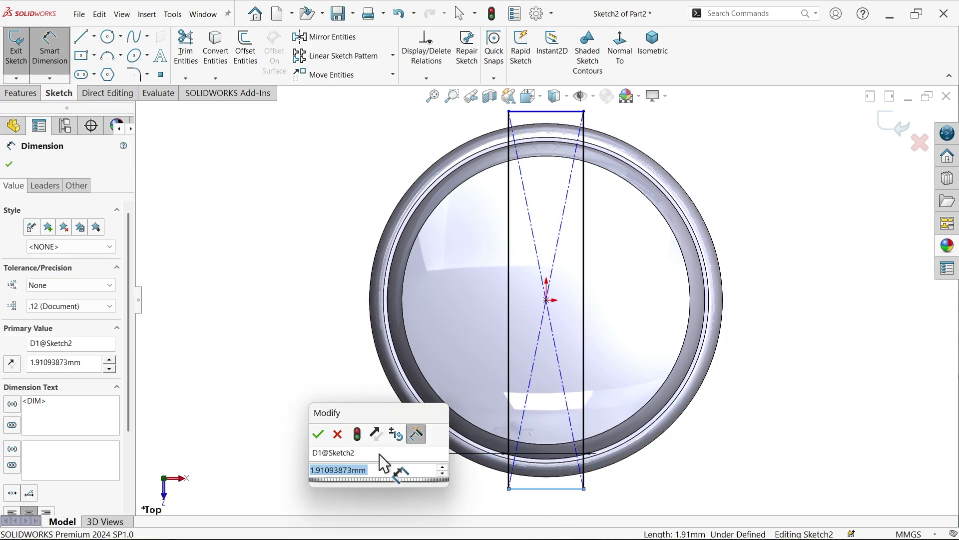
{"action": "type", "text": "1"}
{"action": "left_click", "coordinate": [317, 435]}
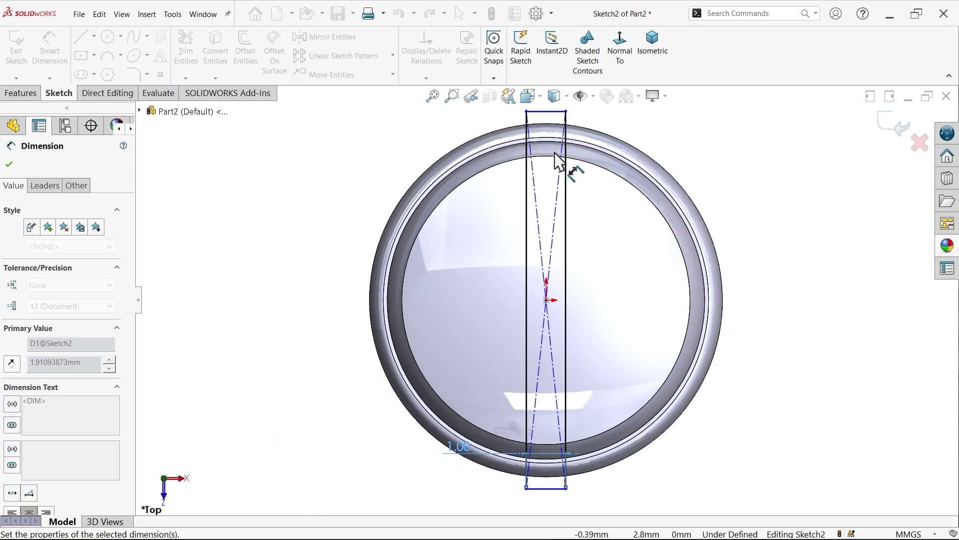
Start an Extruded Cut from the slot rectangle with its start condition set to a 10 mm offset above the sketch plane
{"action": "left_click", "coordinate": [652, 54]}
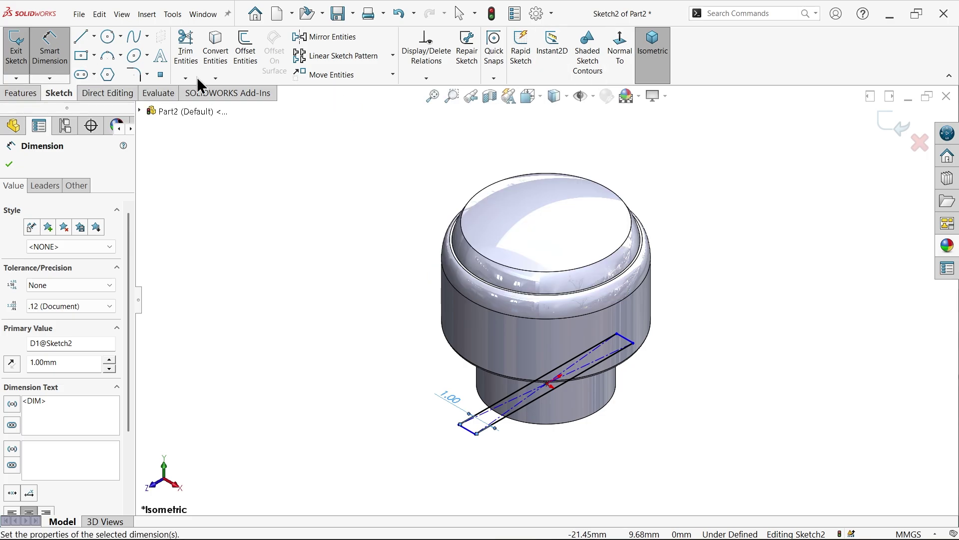
{"action": "left_click", "coordinate": [620, 56]}
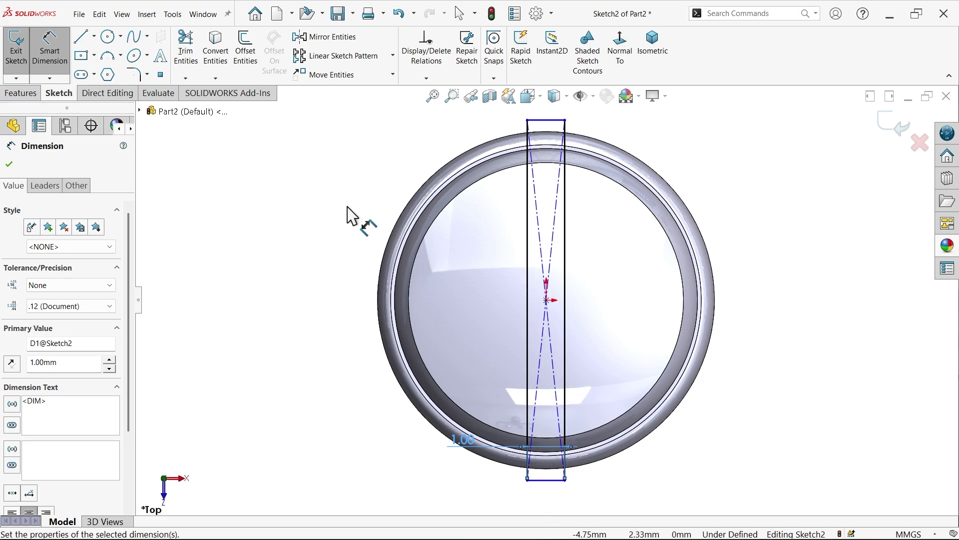
{"action": "left_click", "coordinate": [21, 94]}
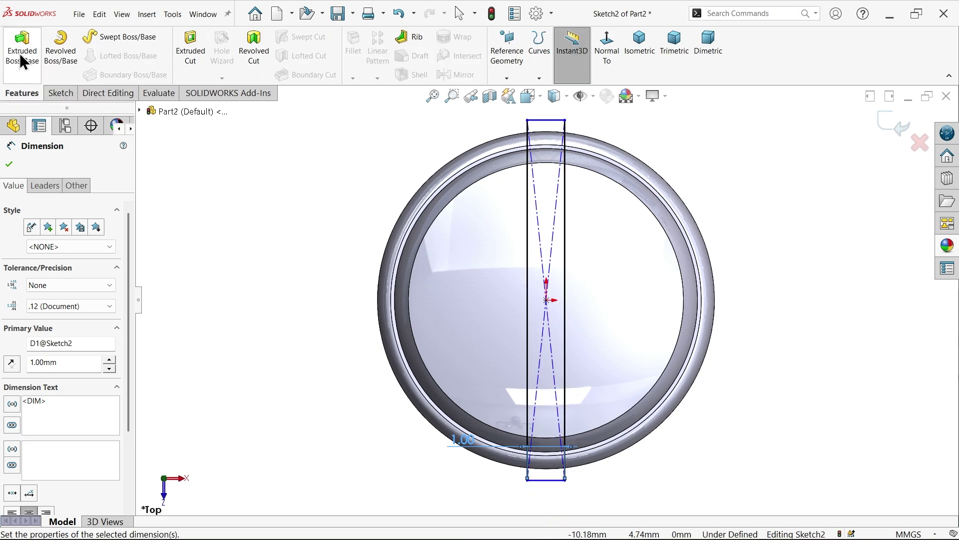
{"action": "left_click", "coordinate": [190, 53]}
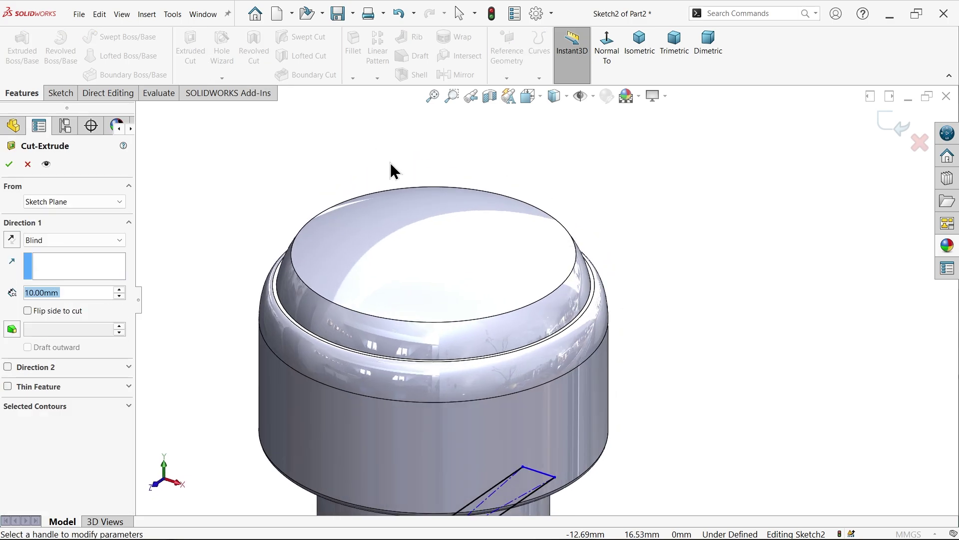
{"action": "left_click", "coordinate": [46, 202]}
{"action": "left_click", "coordinate": [47, 245]}
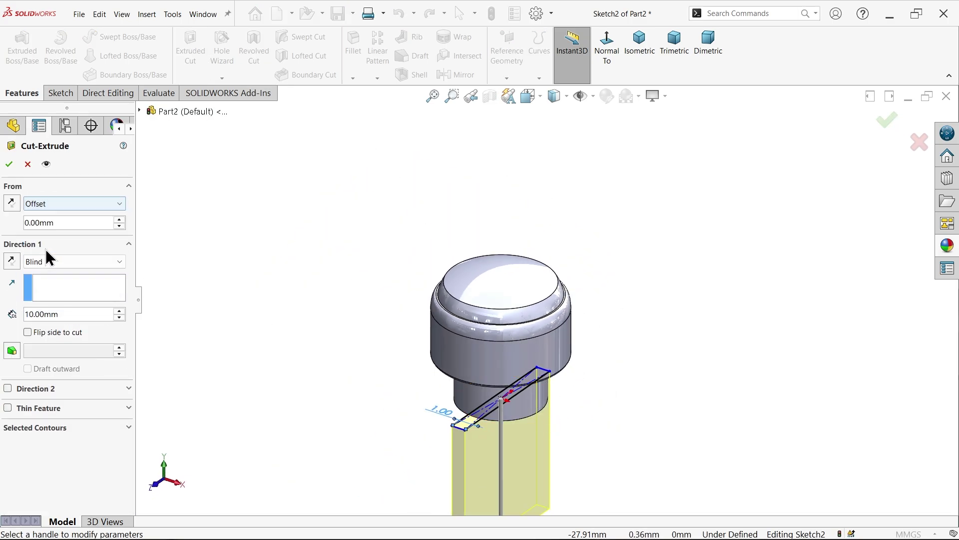
{"action": "type", "text": "10"}
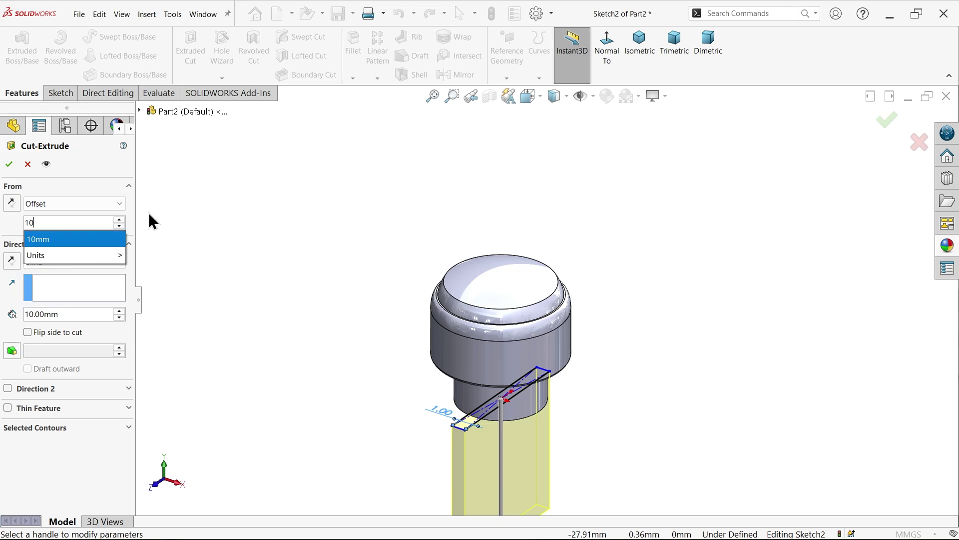
{"action": "key", "text": "Return"}
{"action": "scroll", "coordinate": [495, 295], "scroll_direction": "down", "scroll_amount": 3}
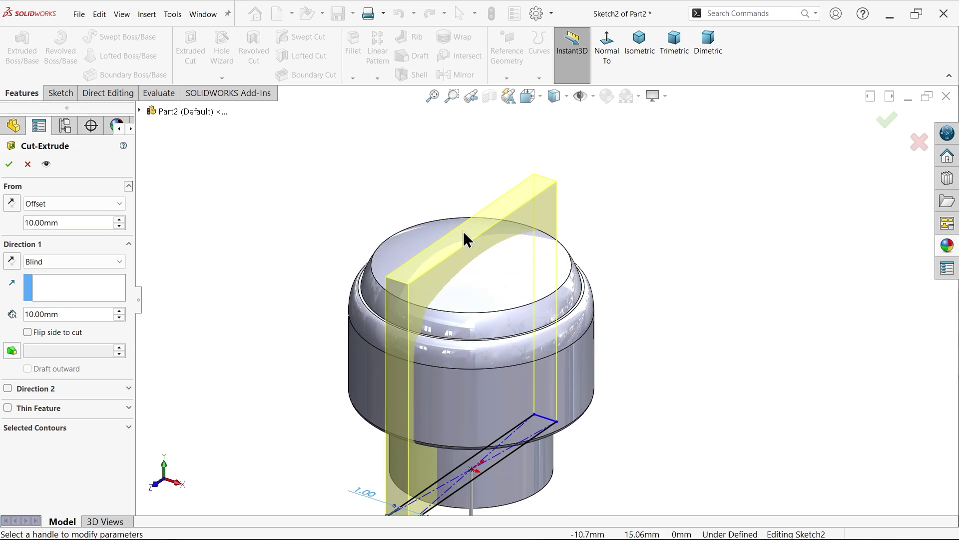
End the cut with Up To Surface at the narrow flat ring around the domed top, and complete the straight slot
{"action": "left_click", "coordinate": [55, 263]}
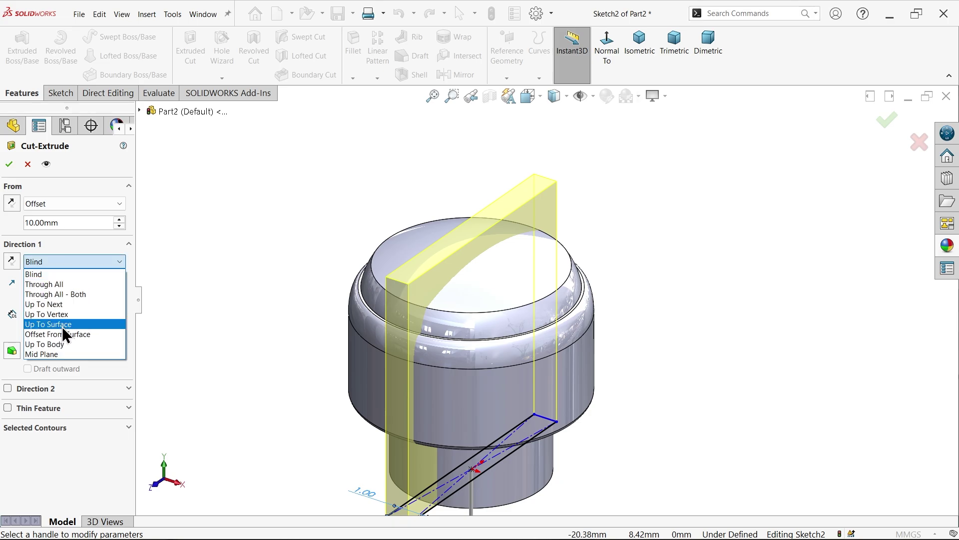
{"action": "left_click", "coordinate": [62, 324]}
{"action": "scroll", "coordinate": [600, 240], "scroll_direction": "down", "scroll_amount": 6}
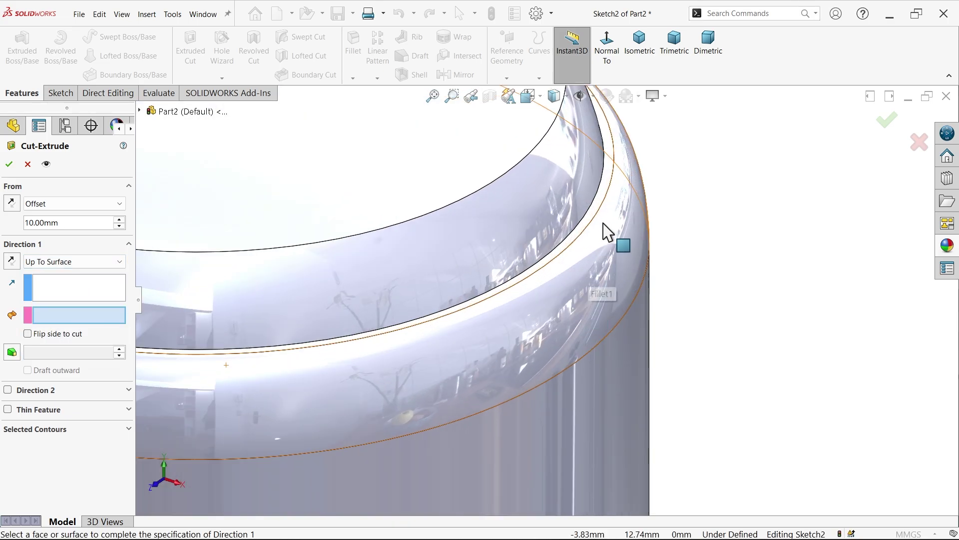
{"action": "left_click", "coordinate": [582, 231]}
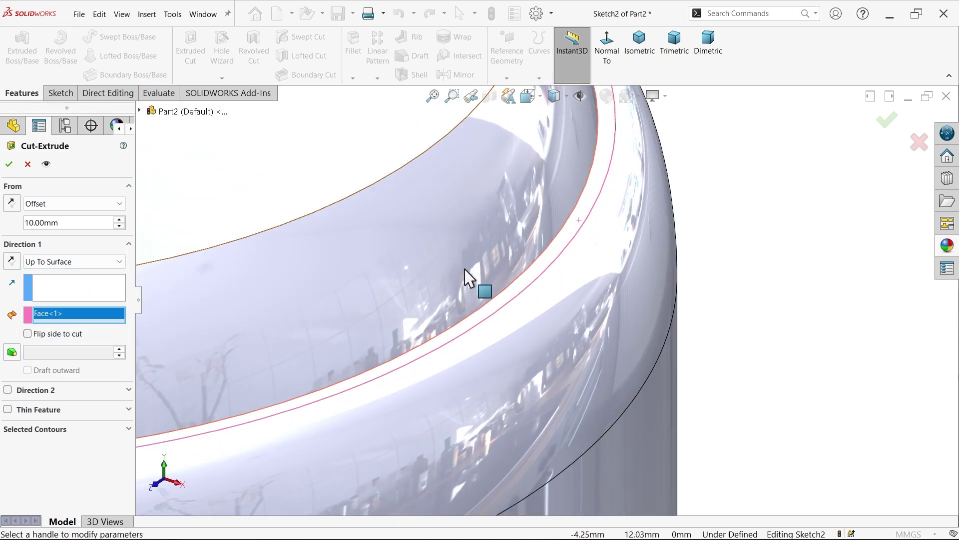
{"action": "scroll", "coordinate": [465, 278], "scroll_direction": "up", "scroll_amount": 5}
{"action": "scroll", "coordinate": [461, 277], "scroll_direction": "up", "scroll_amount": 5}
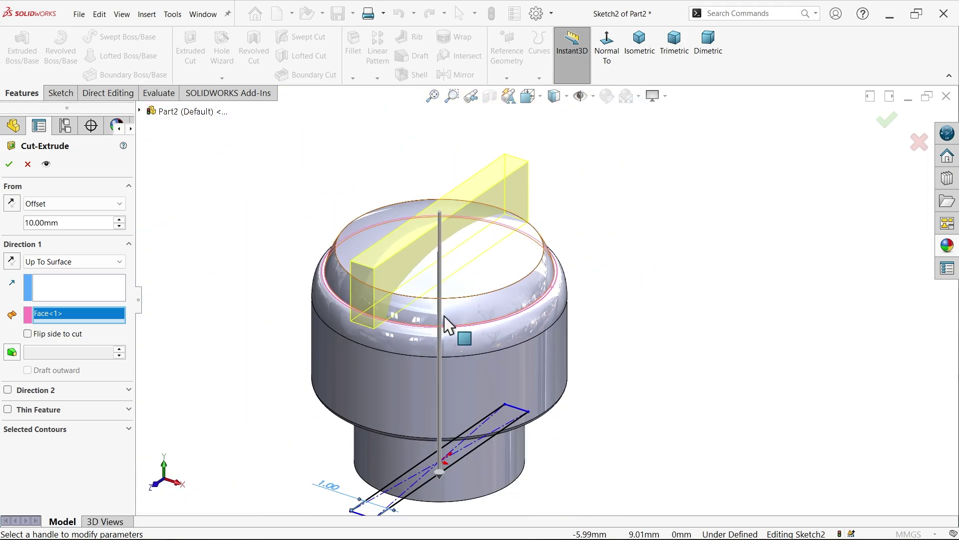
{"action": "scroll", "coordinate": [455, 272], "scroll_direction": "down", "scroll_amount": 2}
{"action": "scroll", "coordinate": [477, 167], "scroll_direction": "up", "scroll_amount": 3}
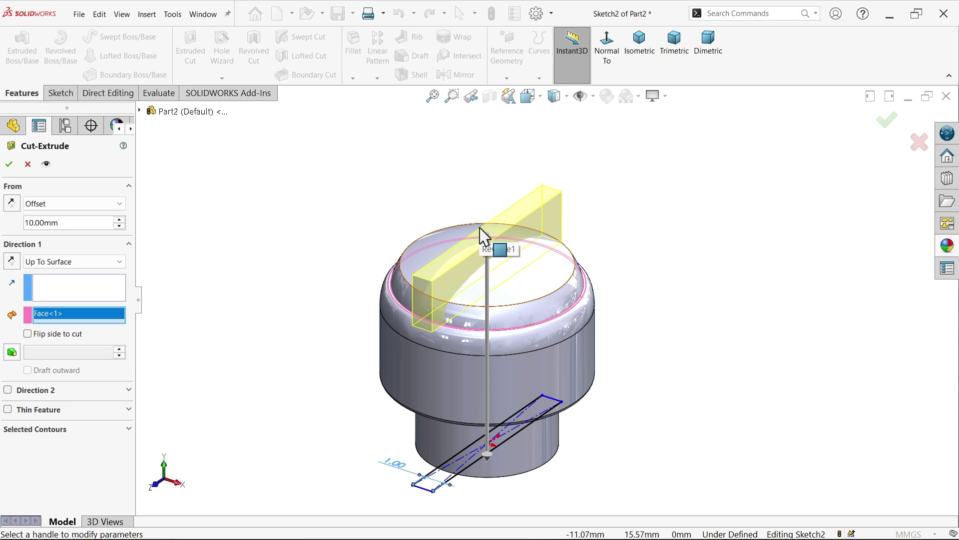
{"action": "scroll", "coordinate": [515, 335], "scroll_direction": "down", "scroll_amount": 1}
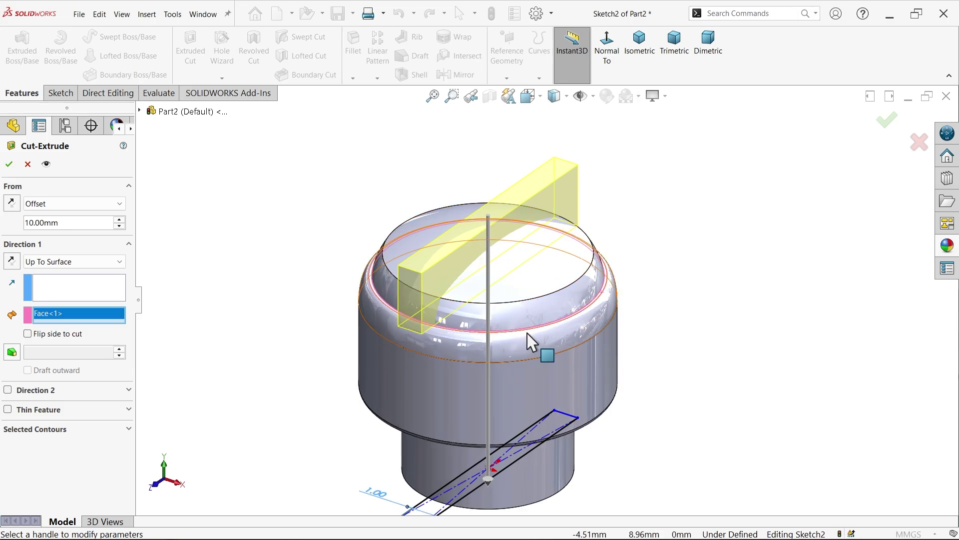
{"action": "left_click", "coordinate": [9, 169]}
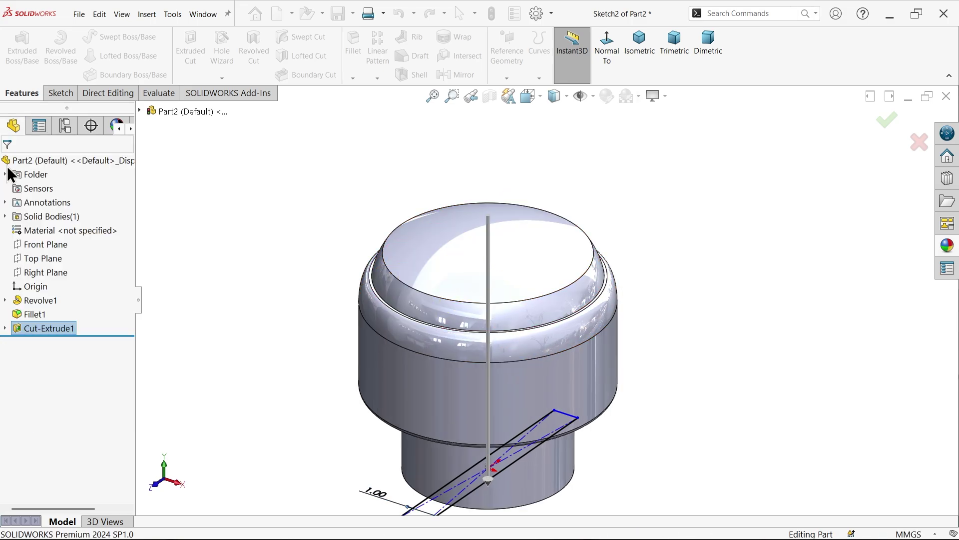
{"action": "mouse_move", "coordinate": [575, 300]}
{"action": "middle_mouse_down"}
{"action": "mouse_move", "coordinate": [612, 293]}
{"action": "mouse_move", "coordinate": [570, 296]}
{"action": "middle_mouse_up"}
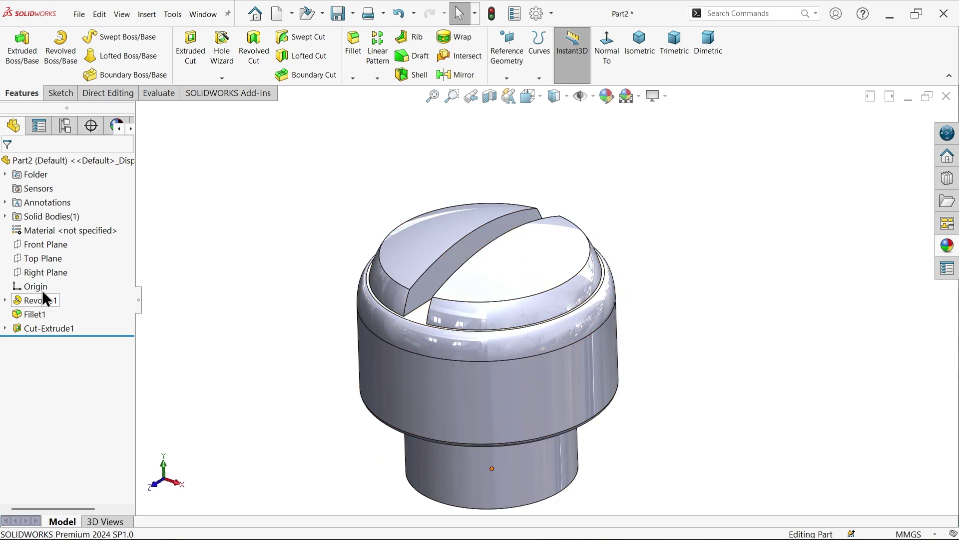
Start another sketch on the Top Plane and draw a horizontal center rectangle about 4.4 mm long across the slot at the origin
{"action": "left_click", "coordinate": [57, 259]}
{"action": "left_click", "coordinate": [68, 244]}
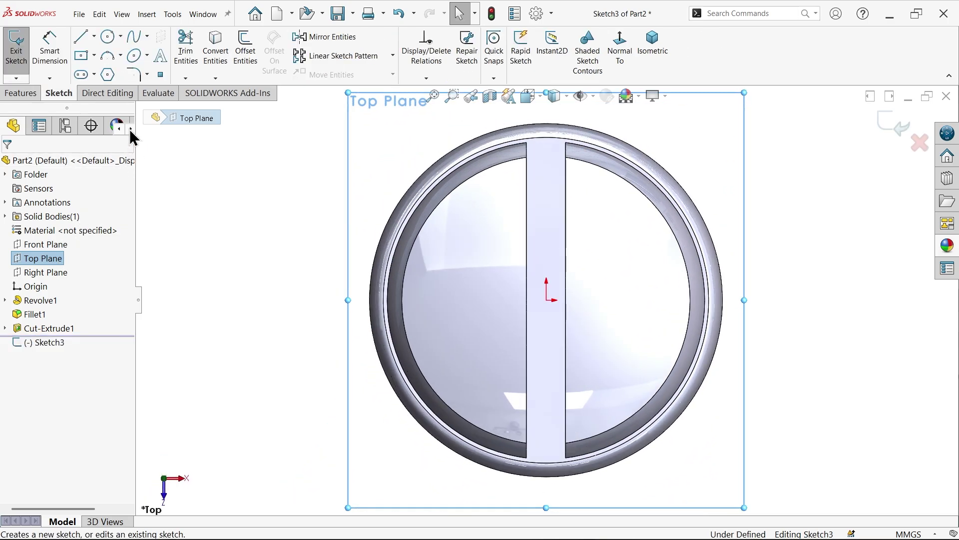
{"action": "left_click", "coordinate": [82, 58]}
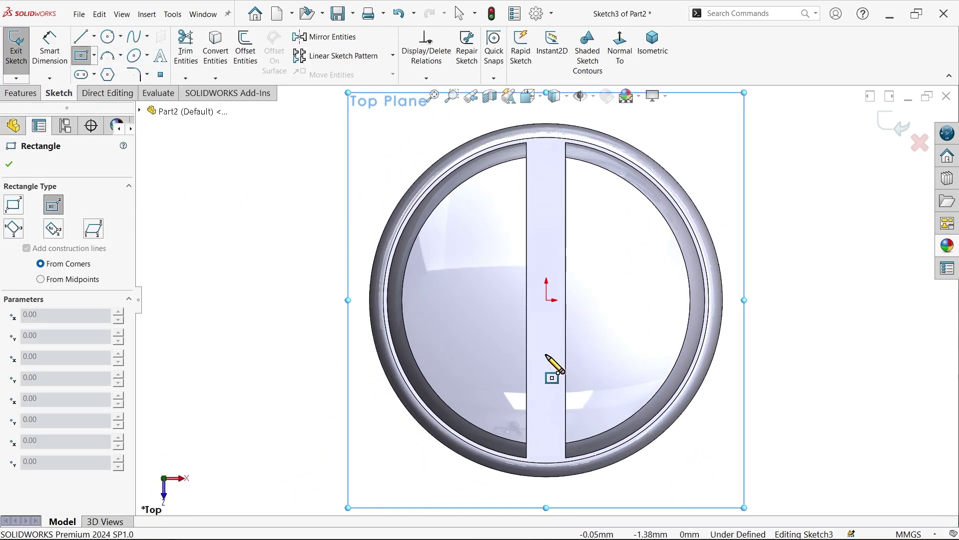
{"action": "left_click", "coordinate": [547, 300]}
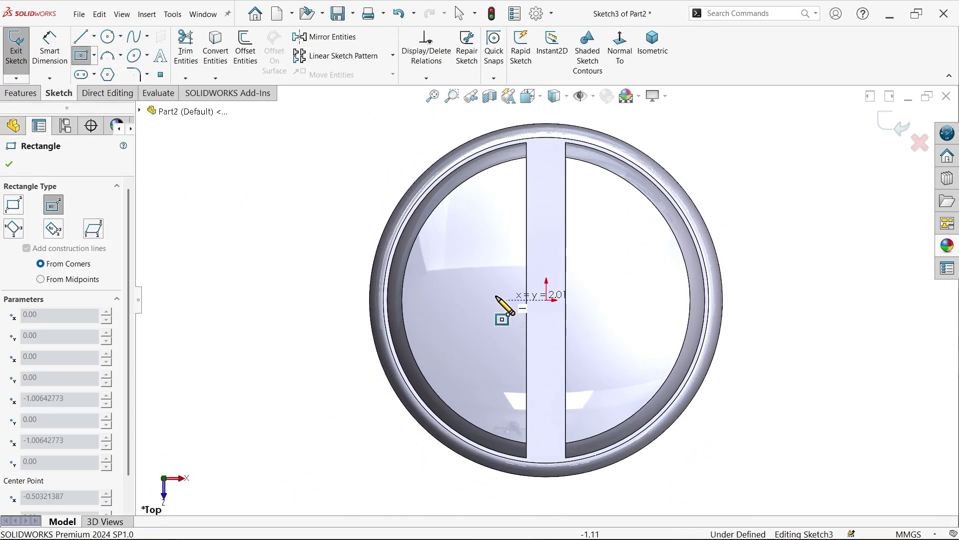
{"action": "left_click", "coordinate": [461, 279]}
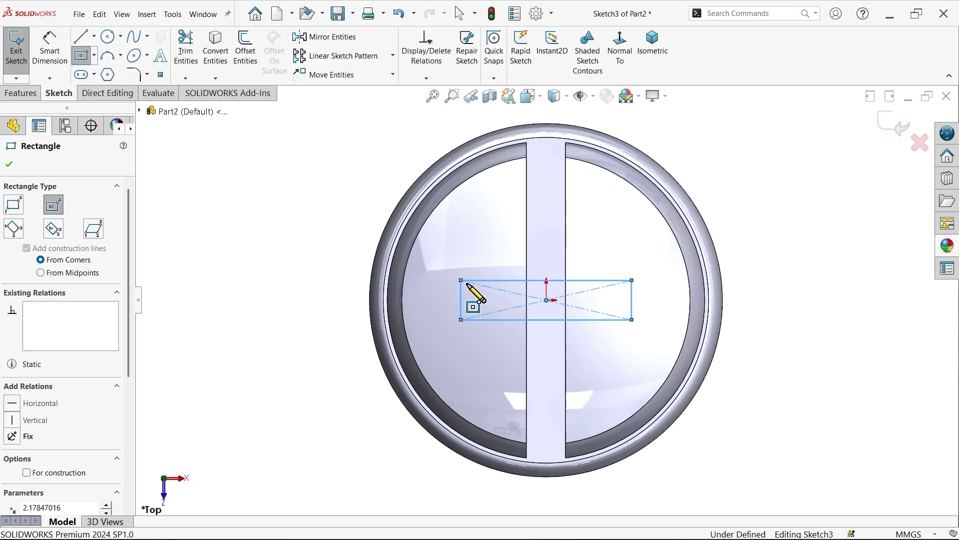
Add a vertical center rectangle about 4.1 mm long at the origin, matching the width of the existing slot
{"action": "left_click", "coordinate": [546, 301]}
{"action": "left_click", "coordinate": [566, 219]}
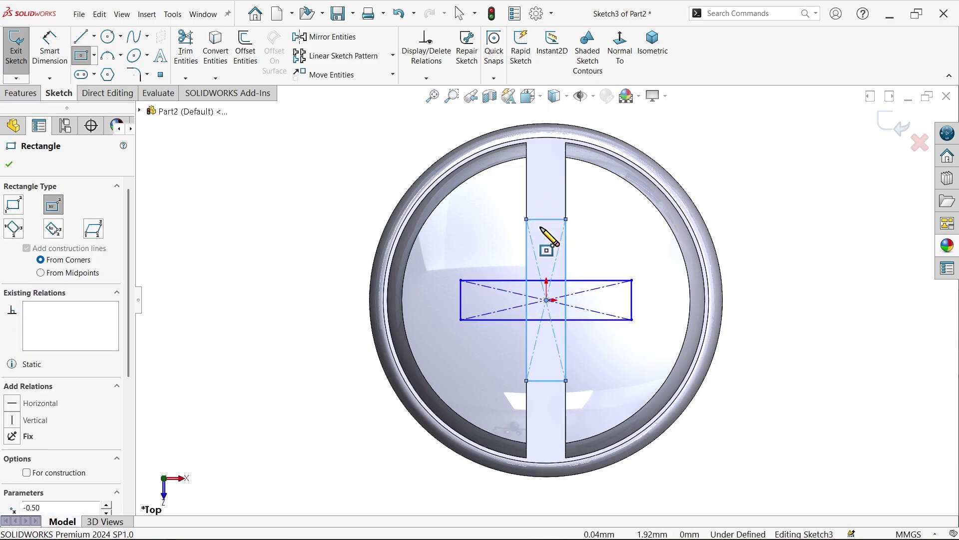
{"action": "right_click", "coordinate": [195, 170]}
{"action": "left_click", "coordinate": [231, 178]}
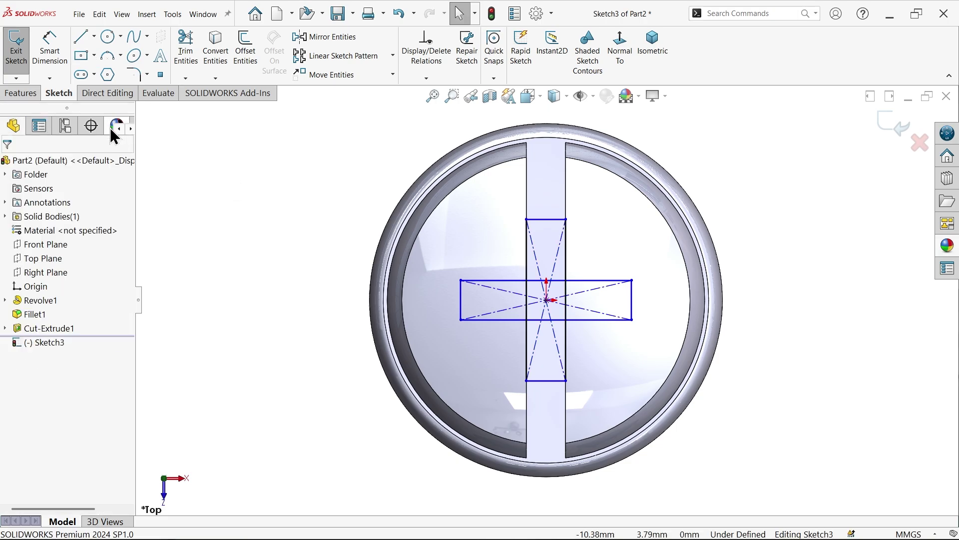
Dimension the length of the vertical rectangle as 3 mm
{"action": "left_click", "coordinate": [49, 45]}
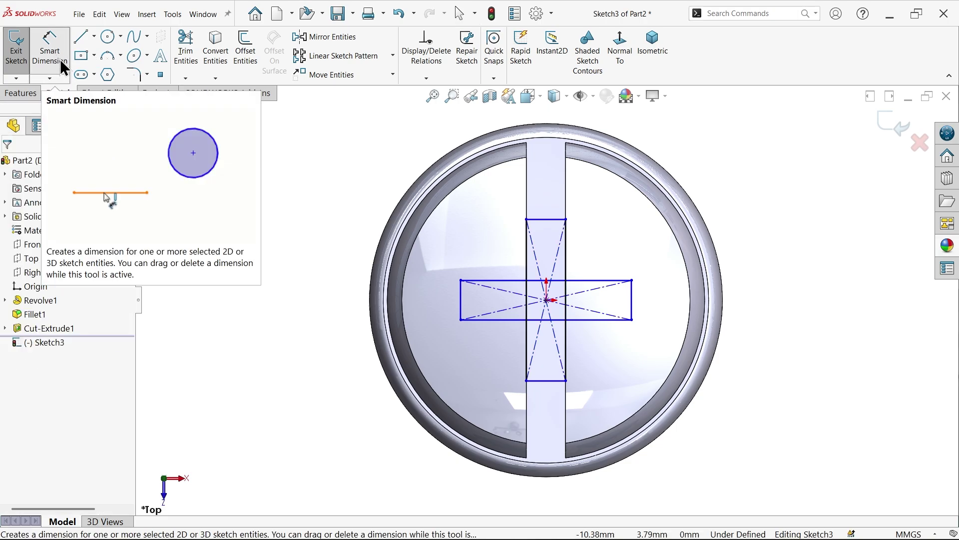
{"action": "left_click", "coordinate": [567, 354]}
{"action": "left_click", "coordinate": [800, 323]}
{"action": "type", "text": "3"}
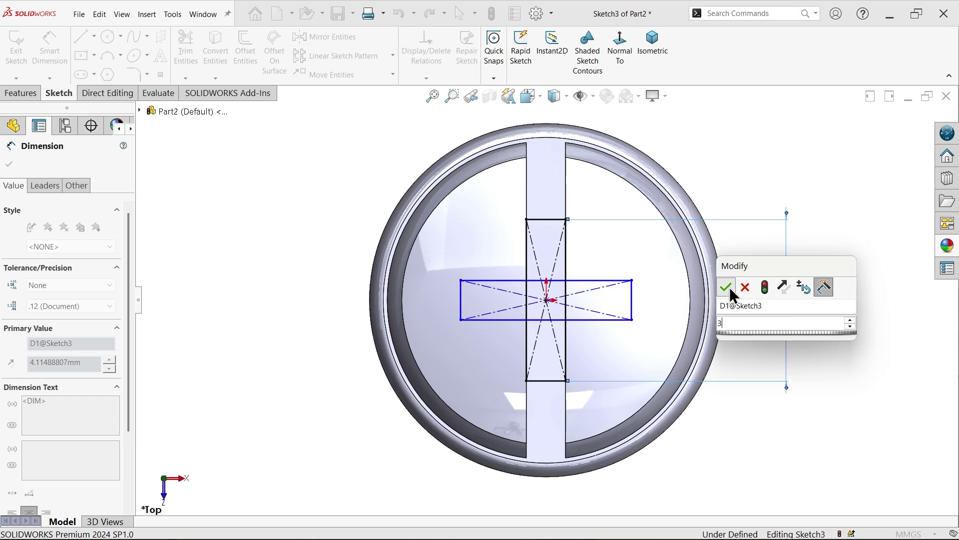
{"action": "left_click", "coordinate": [727, 287]}
{"action": "left_click", "coordinate": [9, 165]}
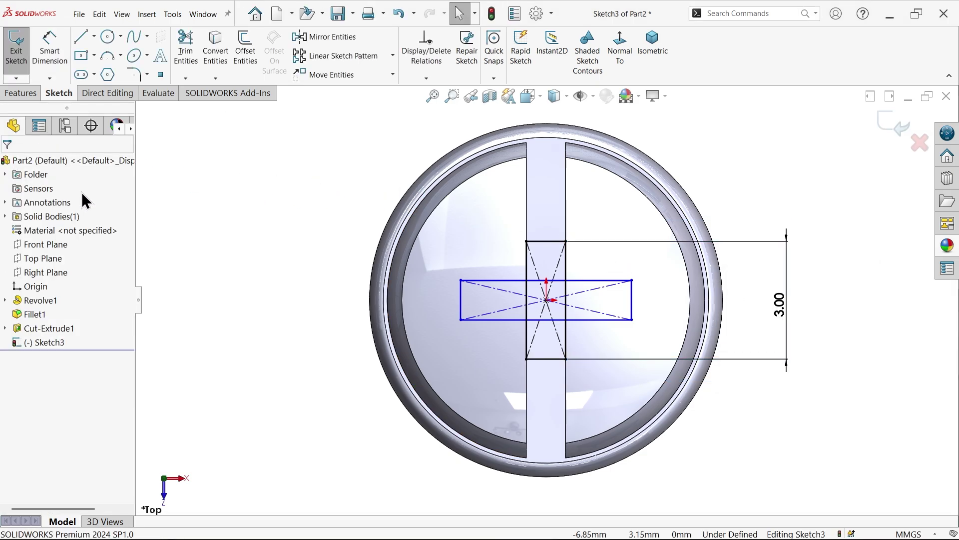
{"action": "scroll", "coordinate": [555, 323], "scroll_direction": "down", "scroll_amount": 2}
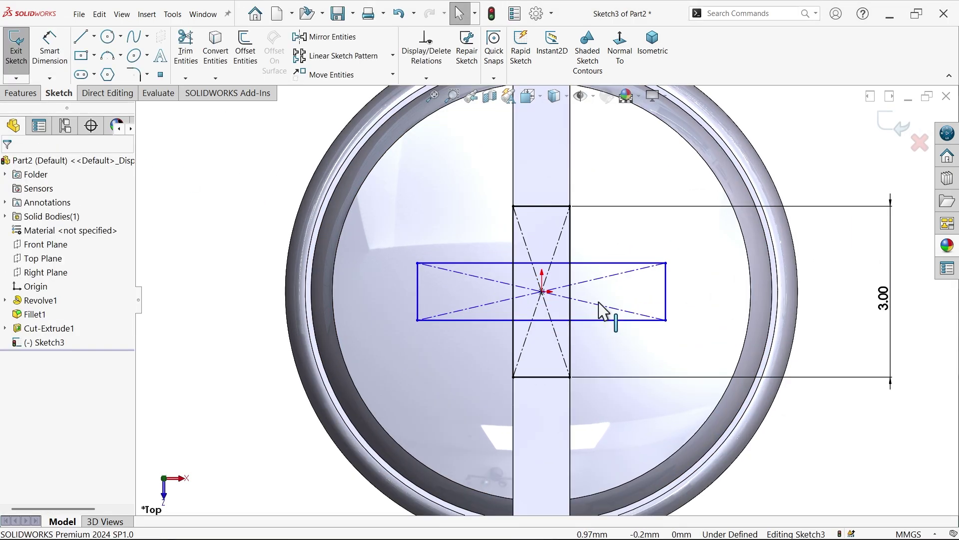
Add equal relations between the short sides and between the long sides of the two crossed rectangles
{"action": "left_click", "coordinate": [554, 206]}
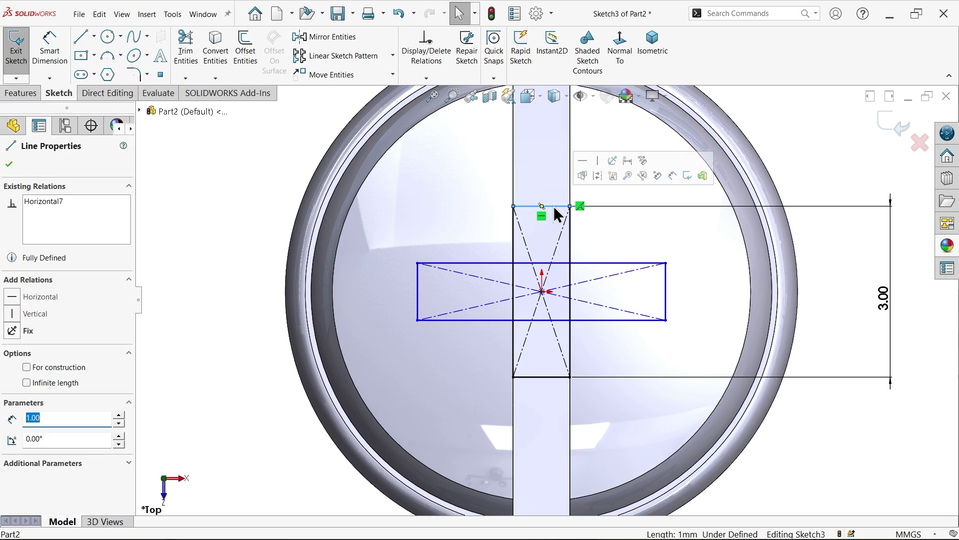
{"action": "left_click", "coordinate": [666, 293], "text": "ctrl"}
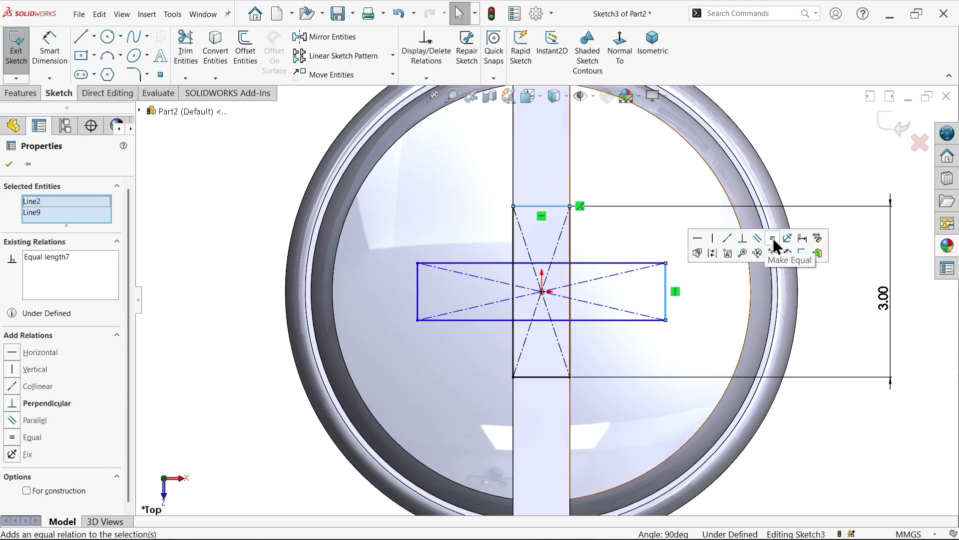
{"action": "left_click", "coordinate": [620, 320]}
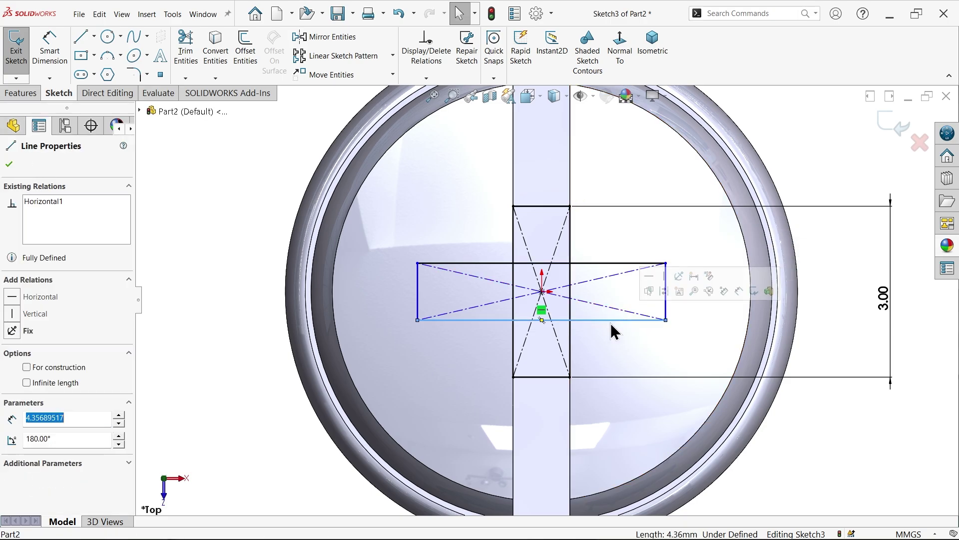
{"action": "left_click", "coordinate": [571, 335], "text": "ctrl"}
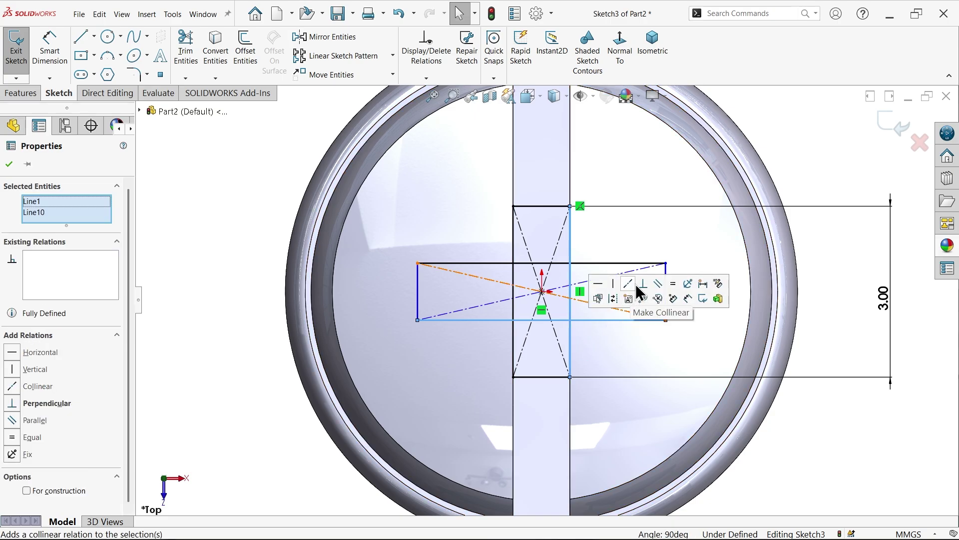
{"action": "left_click", "coordinate": [674, 291]}
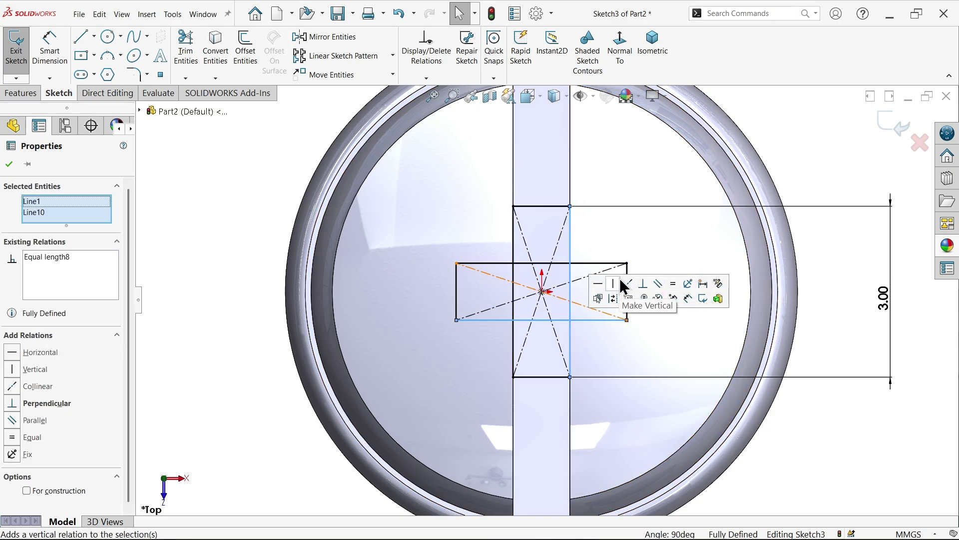
{"action": "left_click", "coordinate": [241, 220]}
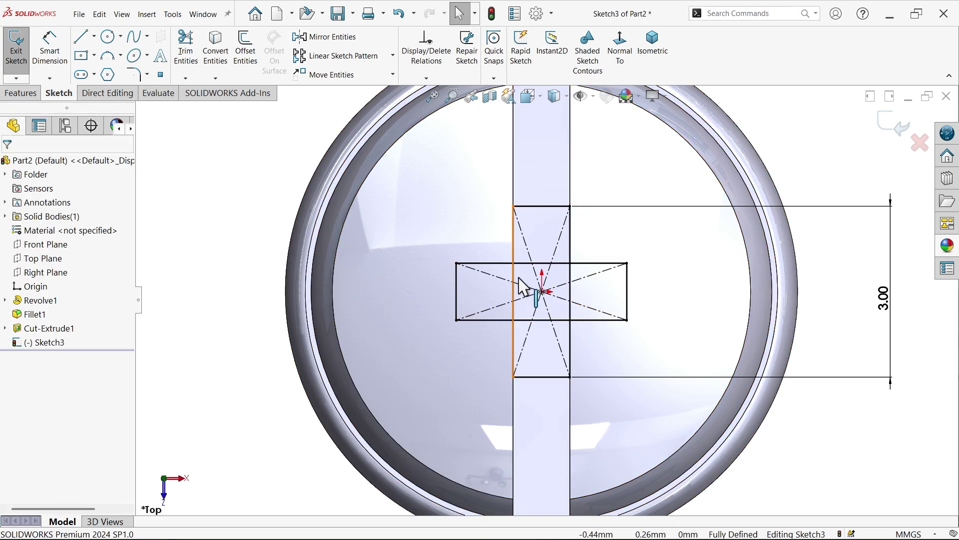
Start an extruded cut from the crossed rectangles sketch, beginning at a 10 mm offset from the sketch plane
{"action": "left_click", "coordinate": [666, 46]}
{"action": "left_click", "coordinate": [36, 89]}
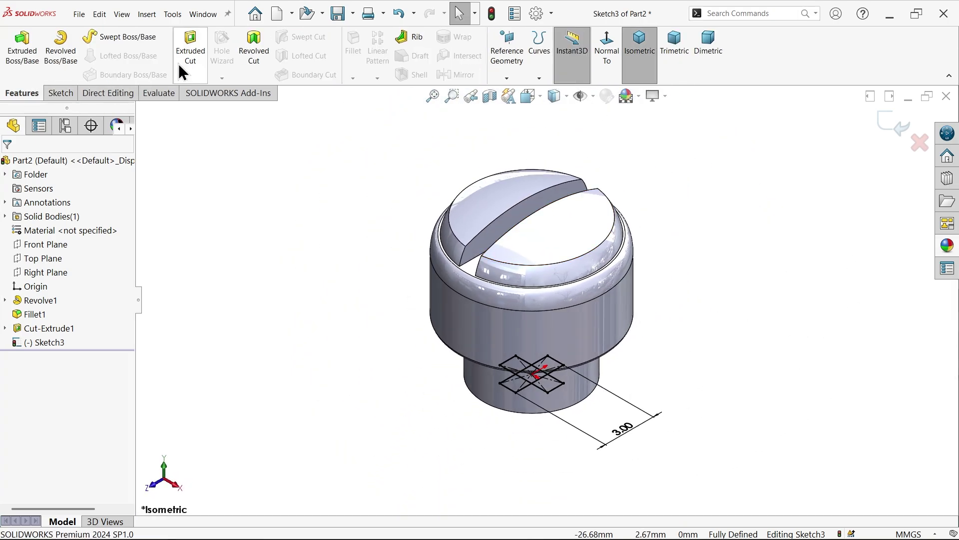
{"action": "left_click", "coordinate": [190, 48]}
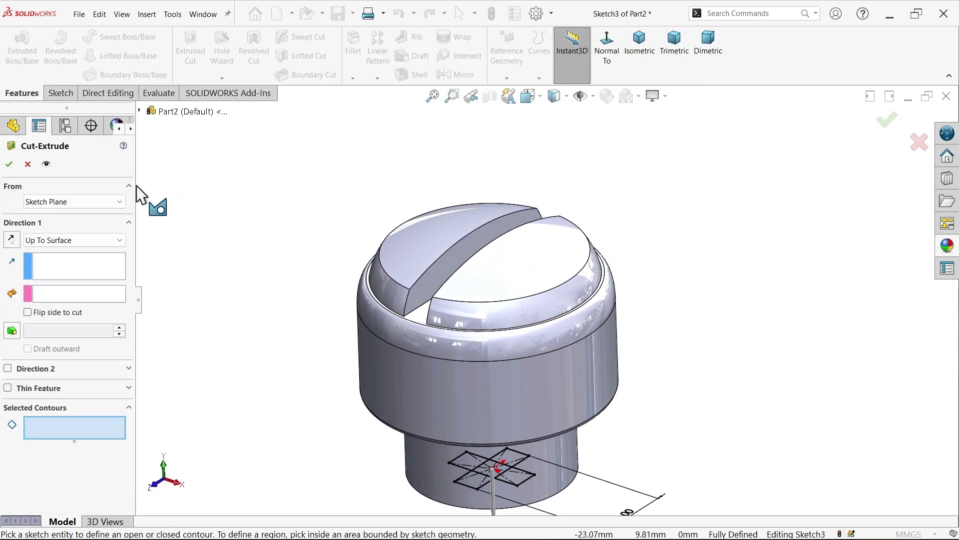
{"action": "left_click", "coordinate": [37, 199]}
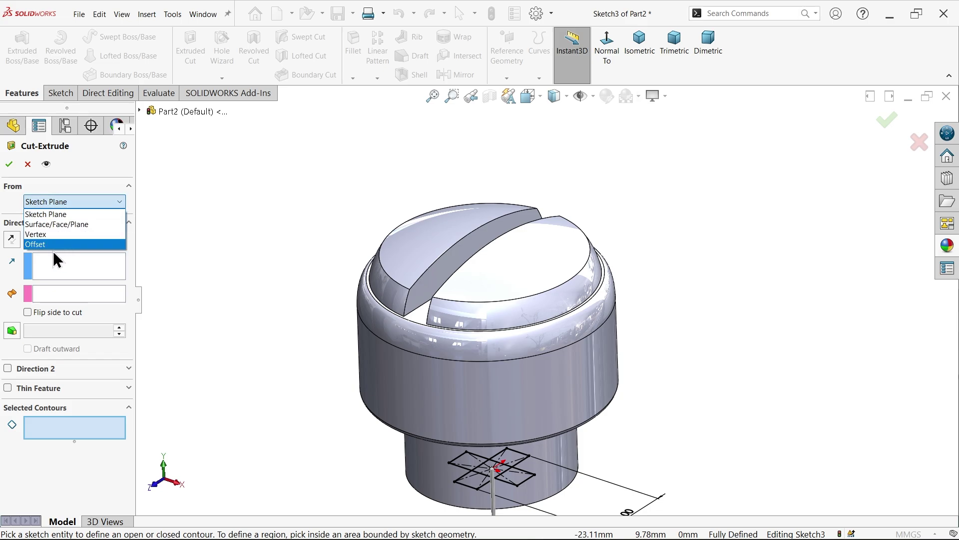
{"action": "left_click", "coordinate": [44, 246]}
{"action": "type", "text": "10"}
{"action": "key", "text": "Return"}
{"action": "scroll", "coordinate": [340, 216], "scroll_direction": "up", "scroll_amount": 3}
{"action": "scroll", "coordinate": [340, 216], "scroll_direction": "up", "scroll_amount": 2}
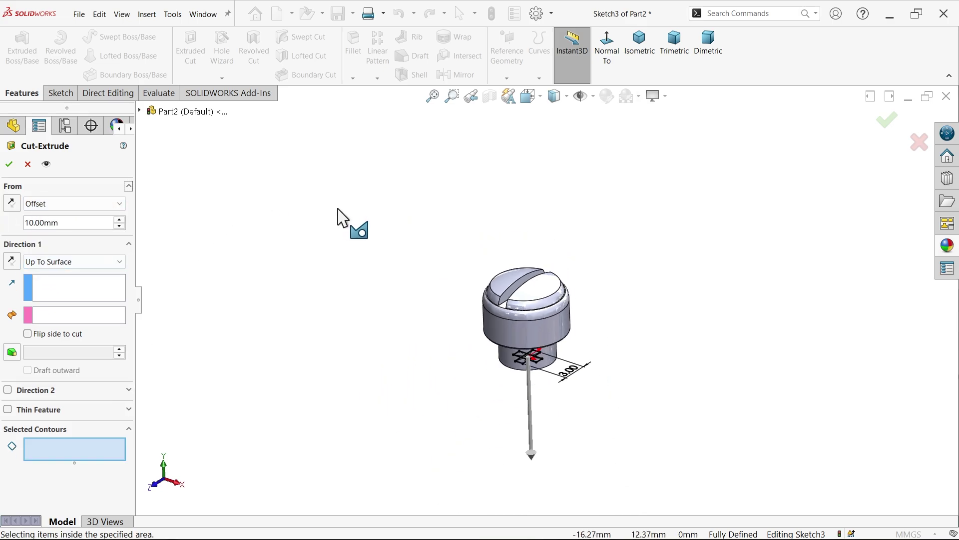
{"action": "scroll", "coordinate": [593, 343], "scroll_direction": "down", "scroll_amount": 2}
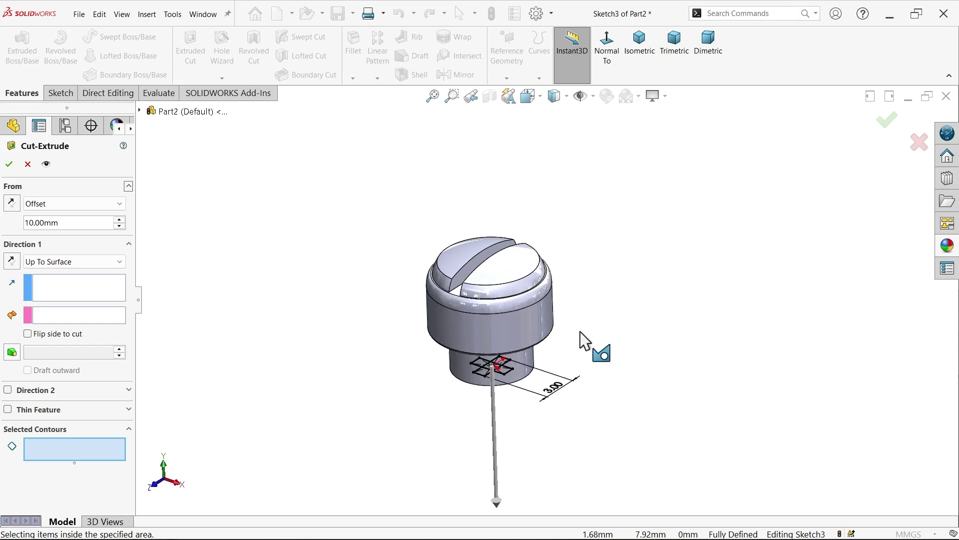
Set the cut to Blind, reverse the start offset toward the domed head, and make the cut 3 mm deep
{"action": "left_click", "coordinate": [68, 263]}
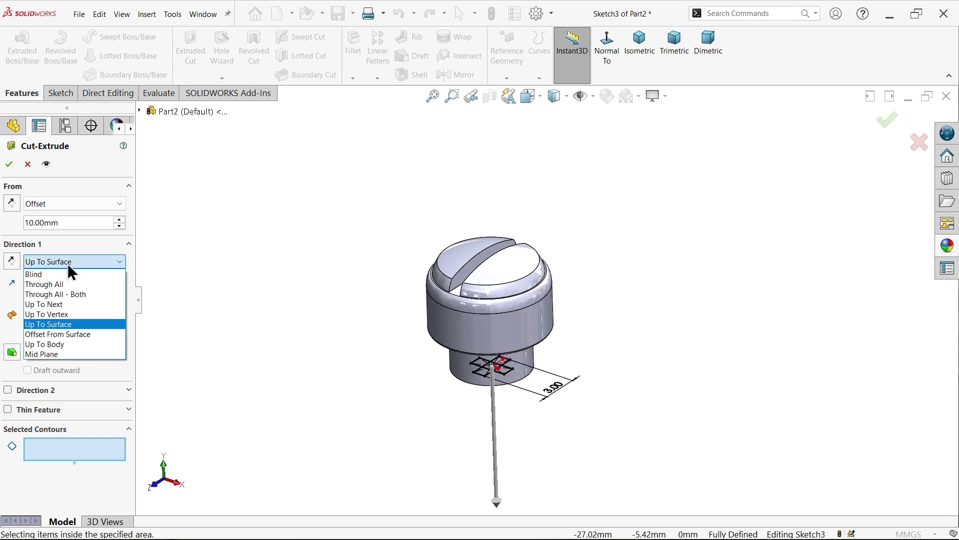
{"action": "left_click", "coordinate": [41, 277]}
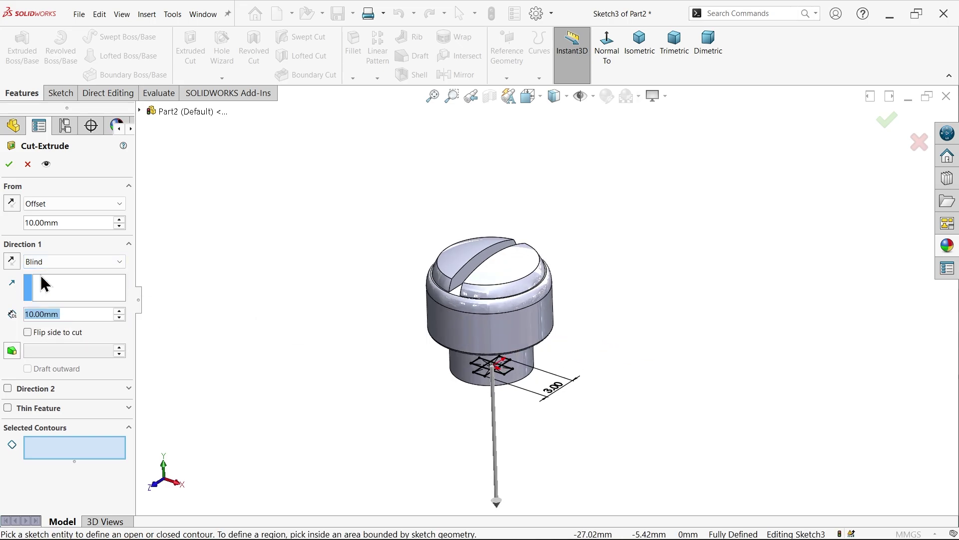
{"action": "left_click", "coordinate": [6, 205]}
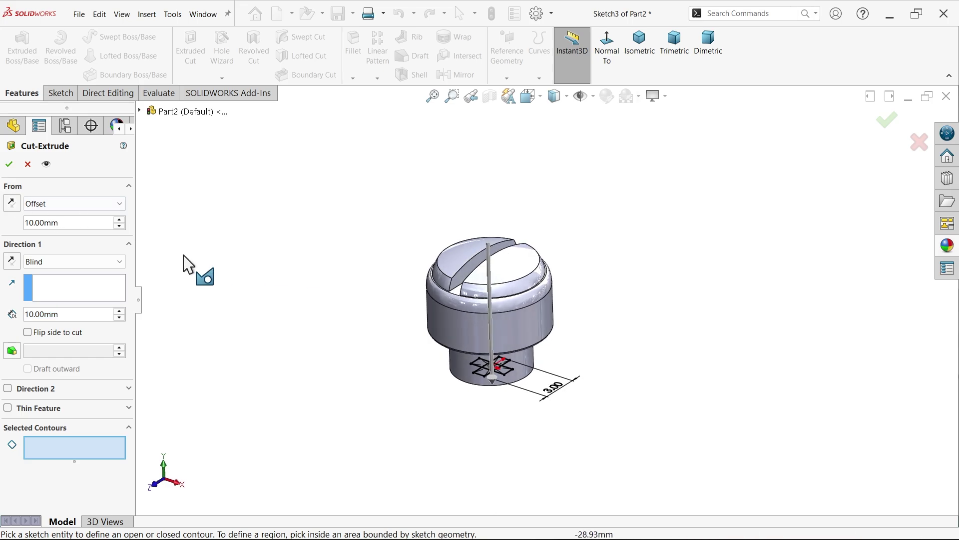
{"action": "double_click", "coordinate": [70, 314]}
{"action": "type", "text": "3"}
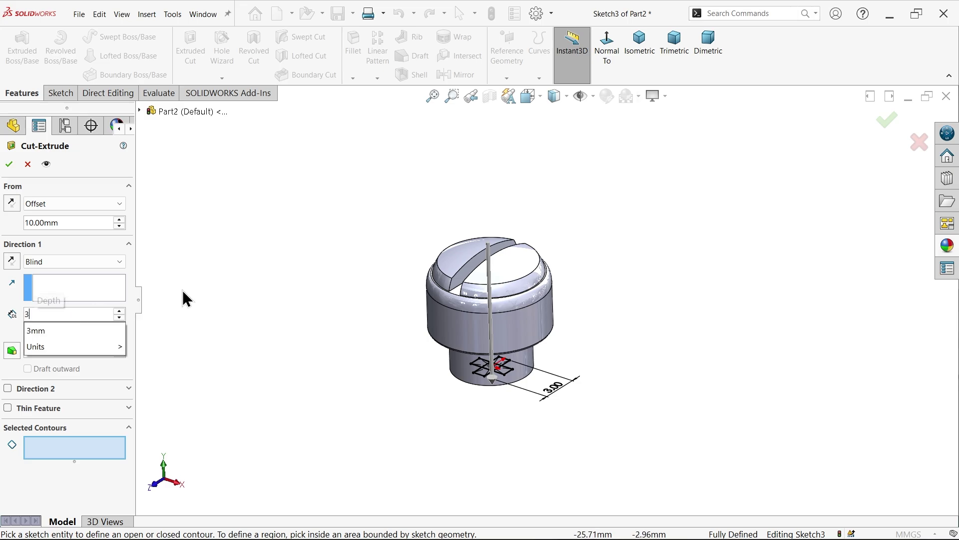
{"action": "key", "text": "Return"}
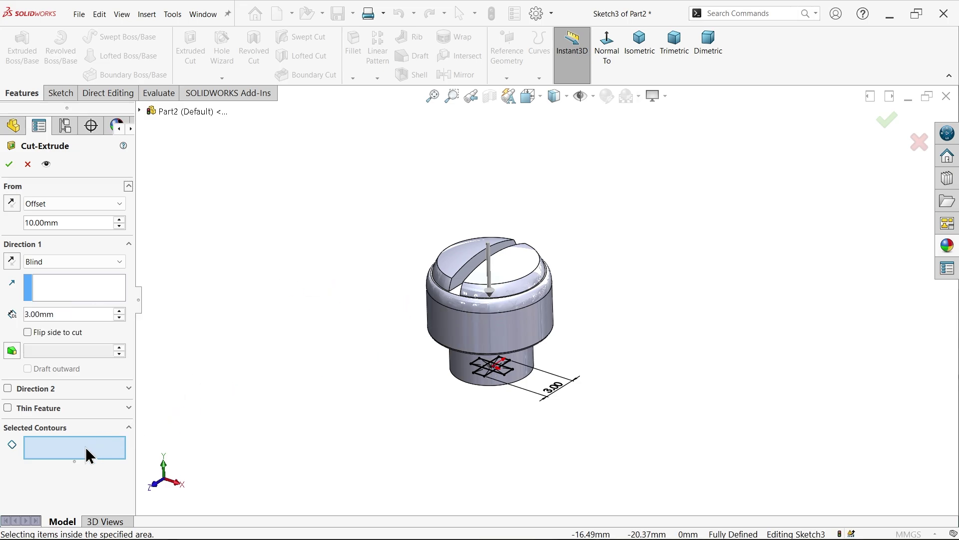
Select both crossed rectangles as the cut contours and complete the crossed recess in the screw head
{"action": "scroll", "coordinate": [496, 359], "scroll_direction": "down", "scroll_amount": 6}
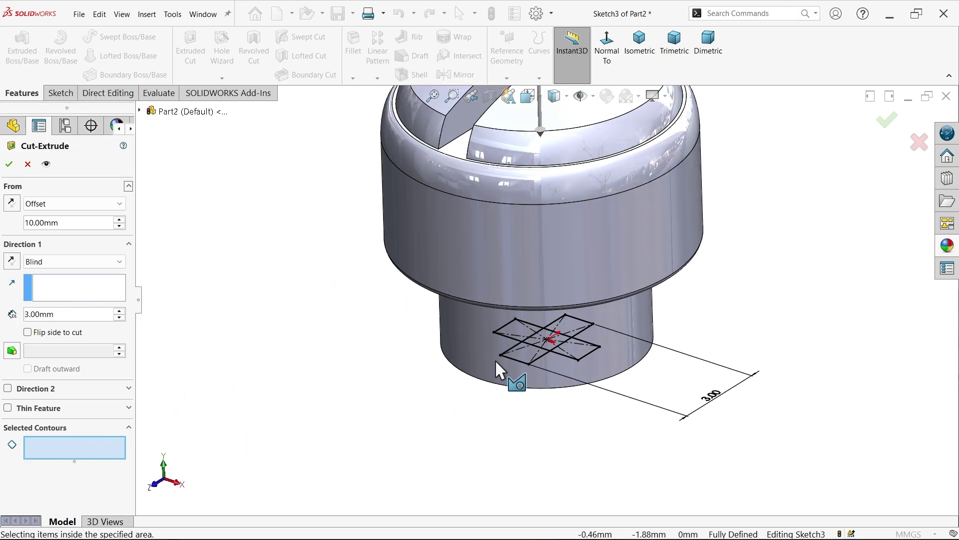
{"action": "scroll", "coordinate": [587, 345], "scroll_direction": "down", "scroll_amount": 2}
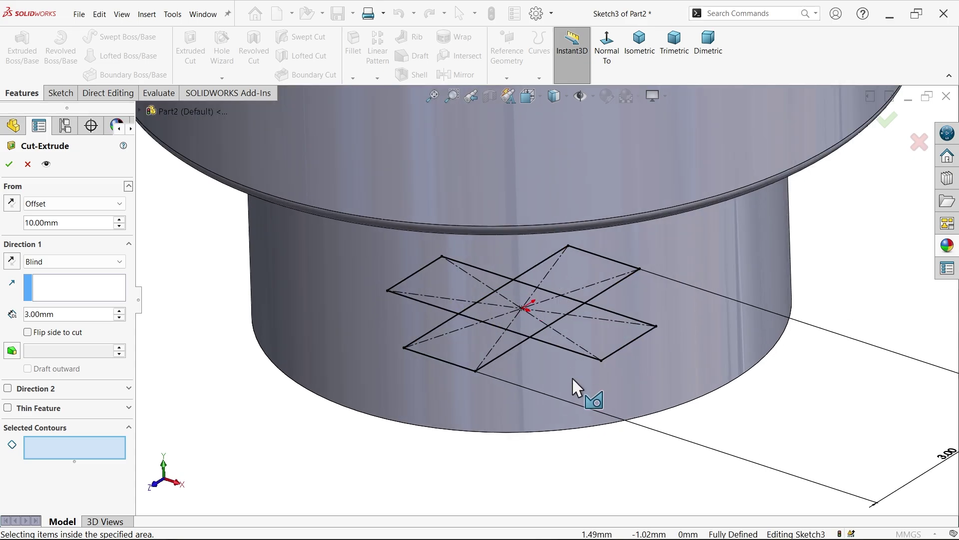
{"action": "left_click", "coordinate": [590, 359]}
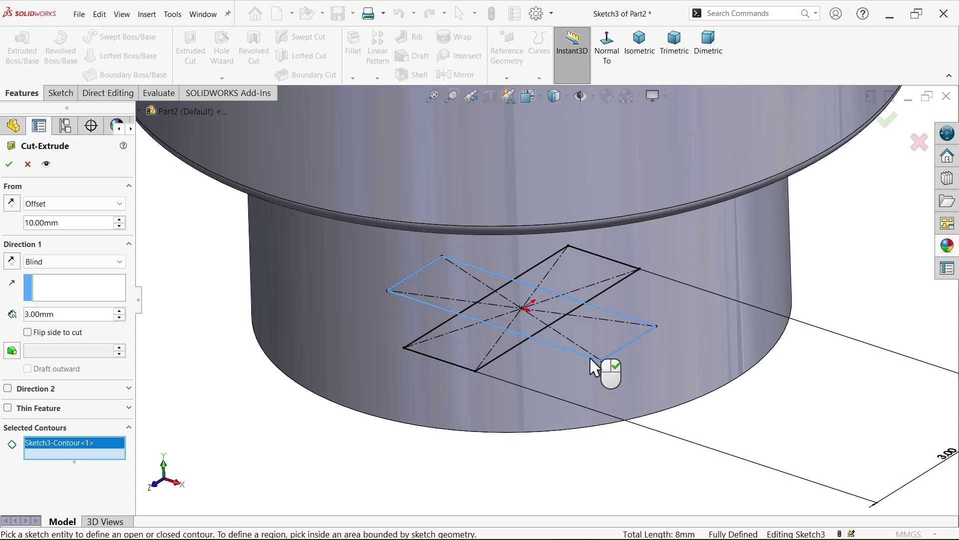
{"action": "left_click", "coordinate": [497, 358]}
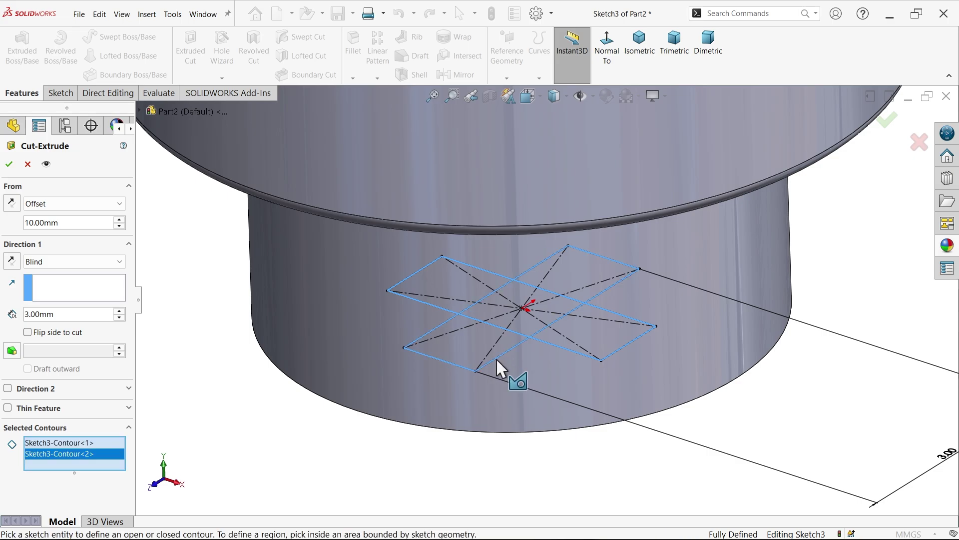
{"action": "scroll", "coordinate": [341, 353], "scroll_direction": "up", "scroll_amount": 5}
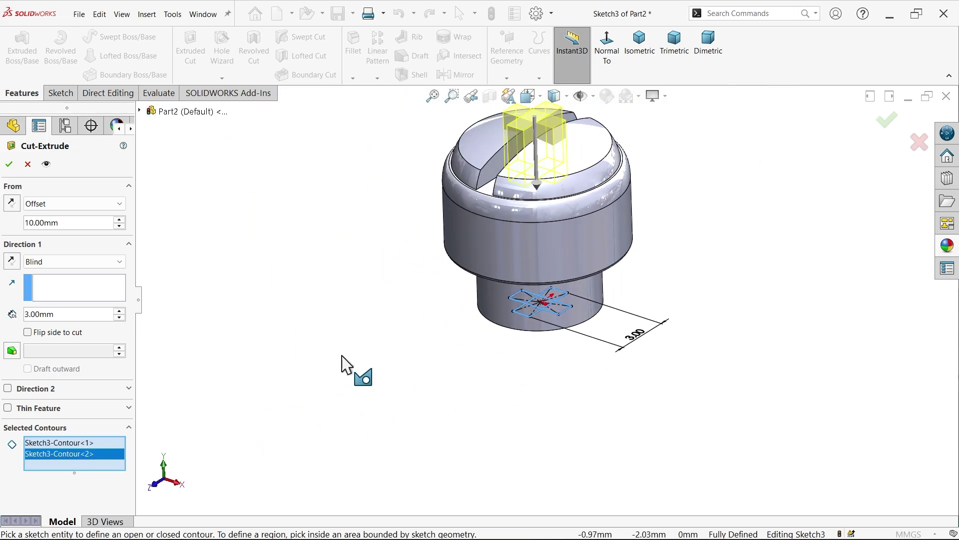
{"action": "scroll", "coordinate": [516, 266], "scroll_direction": "up", "scroll_amount": 1}
{"action": "scroll", "coordinate": [599, 210], "scroll_direction": "down", "scroll_amount": 2}
{"action": "scroll", "coordinate": [599, 215], "scroll_direction": "down", "scroll_amount": 1}
{"action": "scroll", "coordinate": [488, 178], "scroll_direction": "down", "scroll_amount": 1}
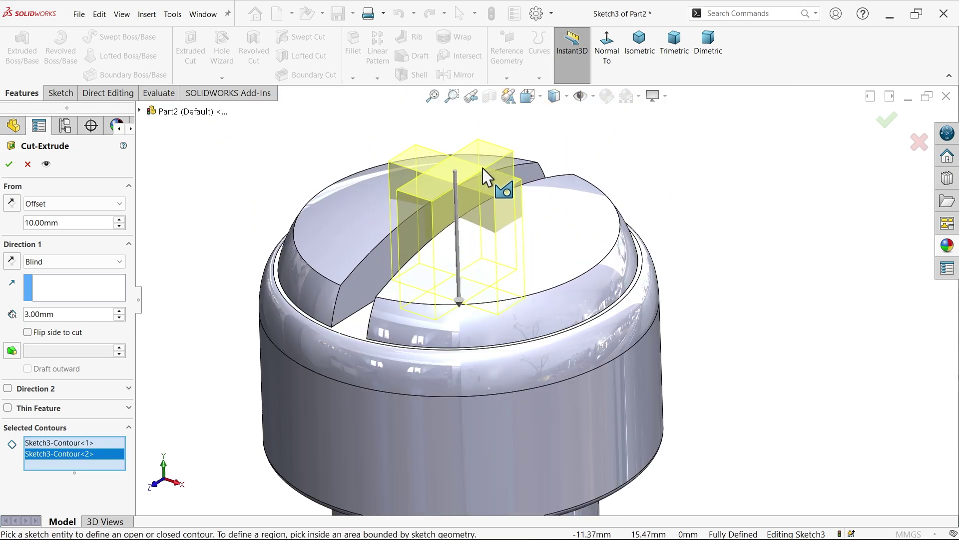
{"action": "scroll", "coordinate": [491, 248], "scroll_direction": "up", "scroll_amount": 1}
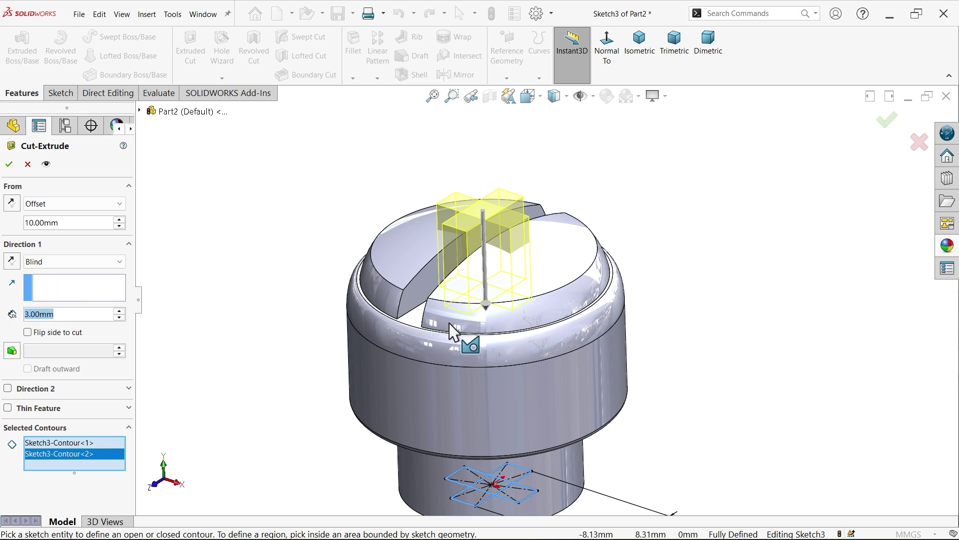
{"action": "left_click", "coordinate": [10, 170]}
Measure the distance between the crossed recess floor and the flat end face of the shank
{"action": "middle_click_drag", "start_coordinate": [280, 270], "coordinate": [302, 377]}
{"action": "left_click", "coordinate": [467, 294]}
{"action": "middle_click_drag", "start_coordinate": [548, 295], "coordinate": [652, 100]}
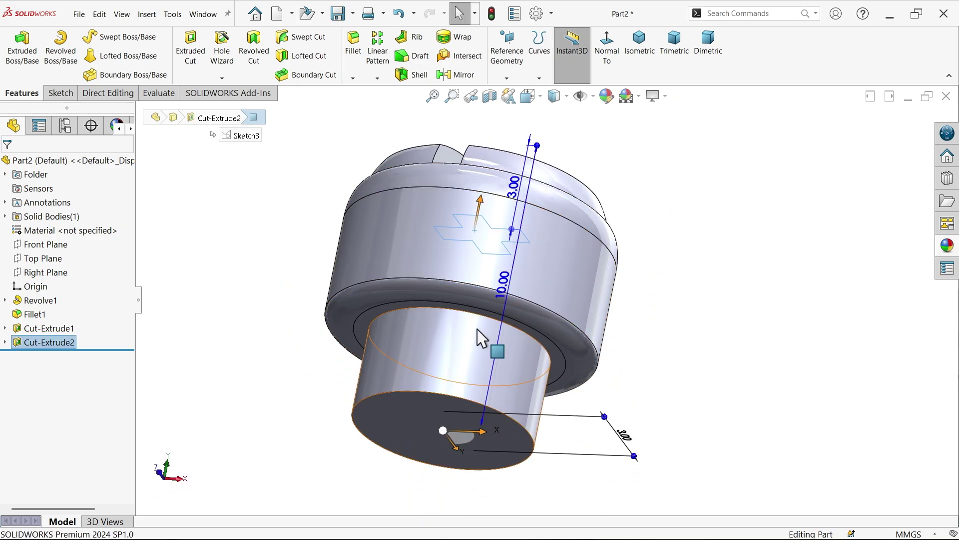
{"action": "scroll", "coordinate": [478, 338], "scroll_direction": "down", "scroll_amount": 4}
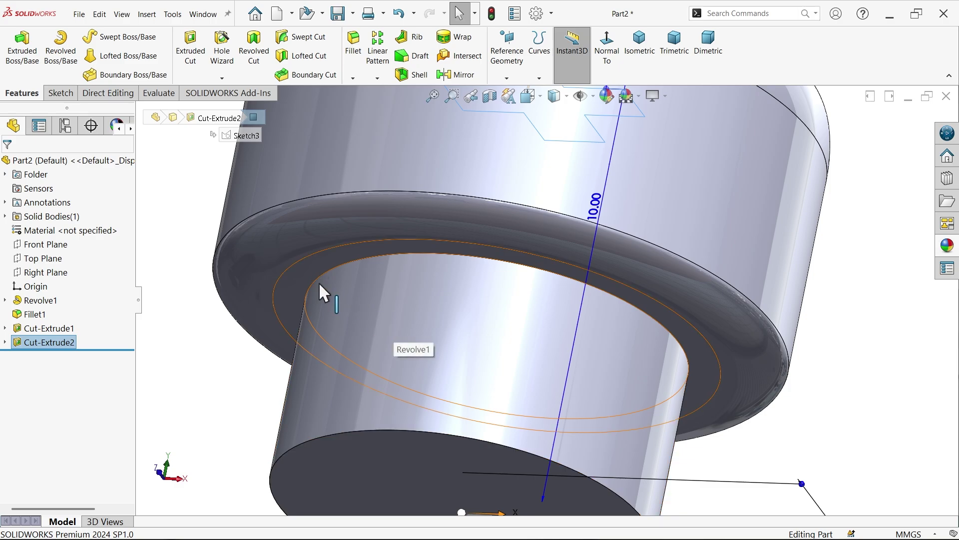
{"action": "scroll", "coordinate": [320, 286], "scroll_direction": "up", "scroll_amount": 5}
{"action": "left_click", "coordinate": [459, 414]}
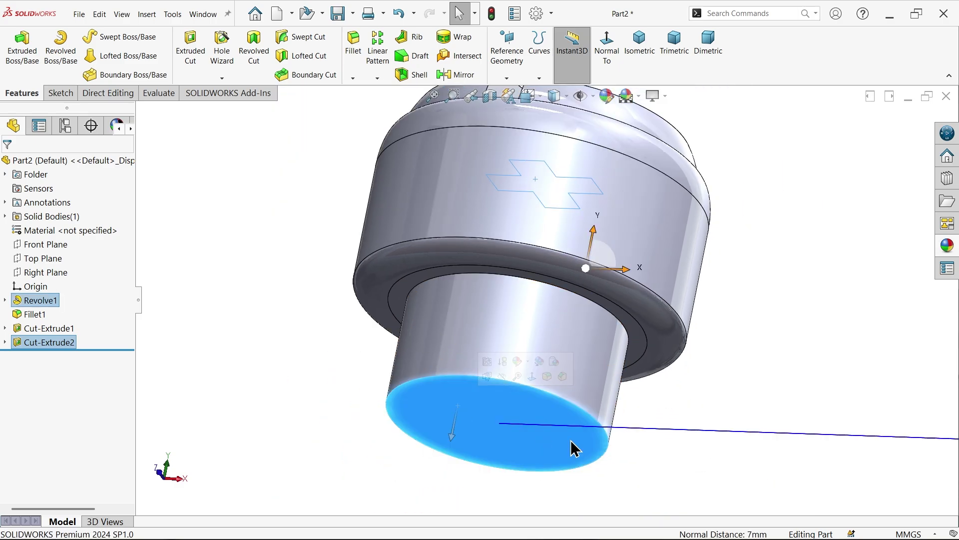
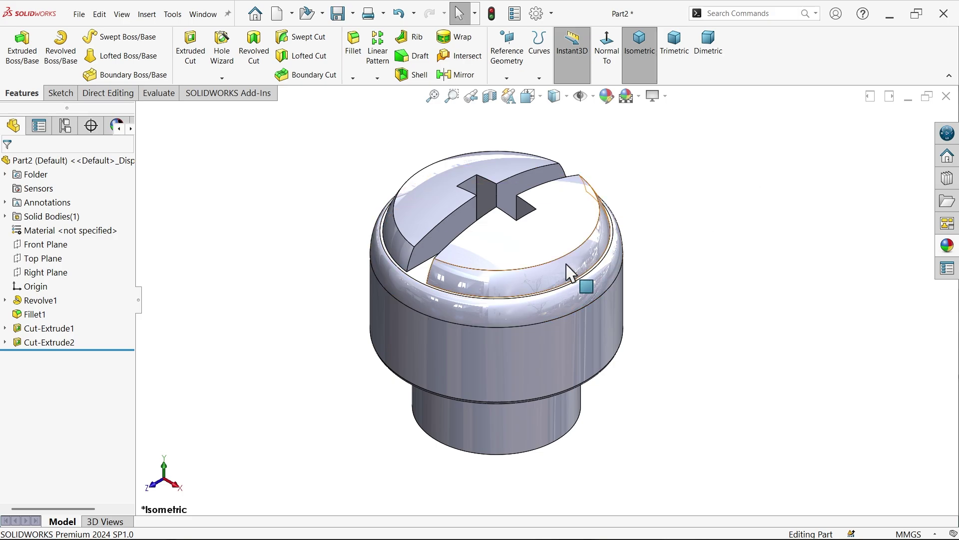
Start an angle-distance chamfer on the part and set its distance to 1 mm
{"action": "scroll", "coordinate": [560, 270], "scroll_direction": "down", "scroll_amount": 5}
{"action": "scroll", "coordinate": [559, 271], "scroll_direction": "down", "scroll_amount": 2}
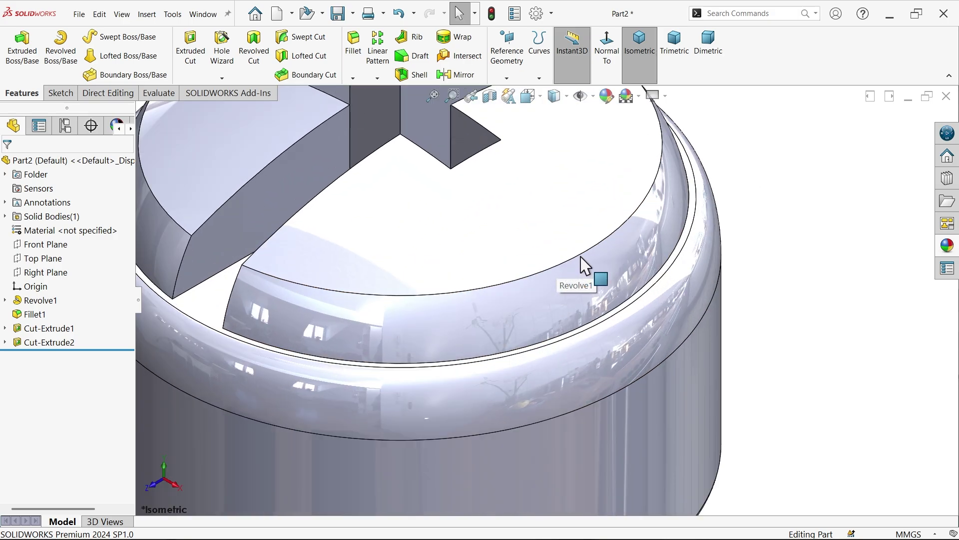
{"action": "left_click", "coordinate": [352, 79]}
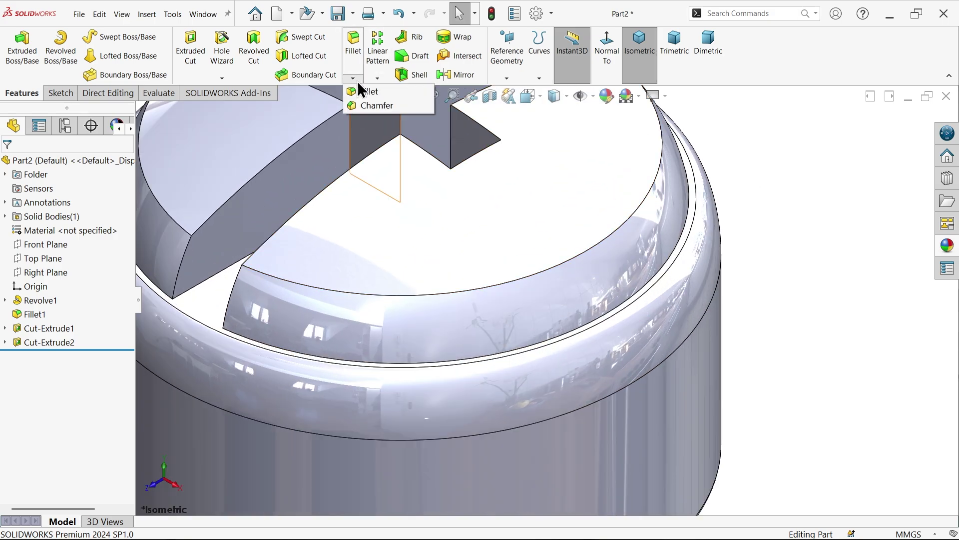
{"action": "left_click", "coordinate": [358, 106]}
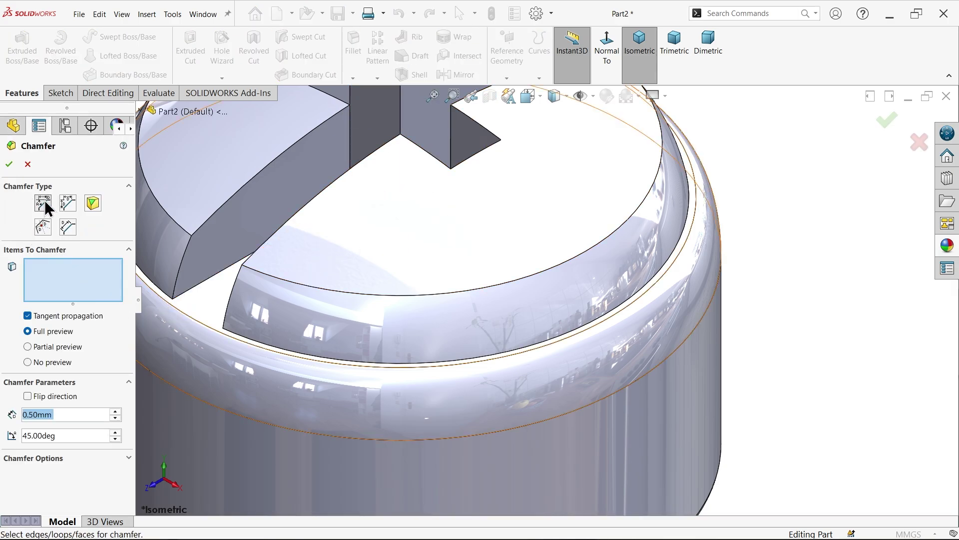
{"action": "type", "text": "1"}
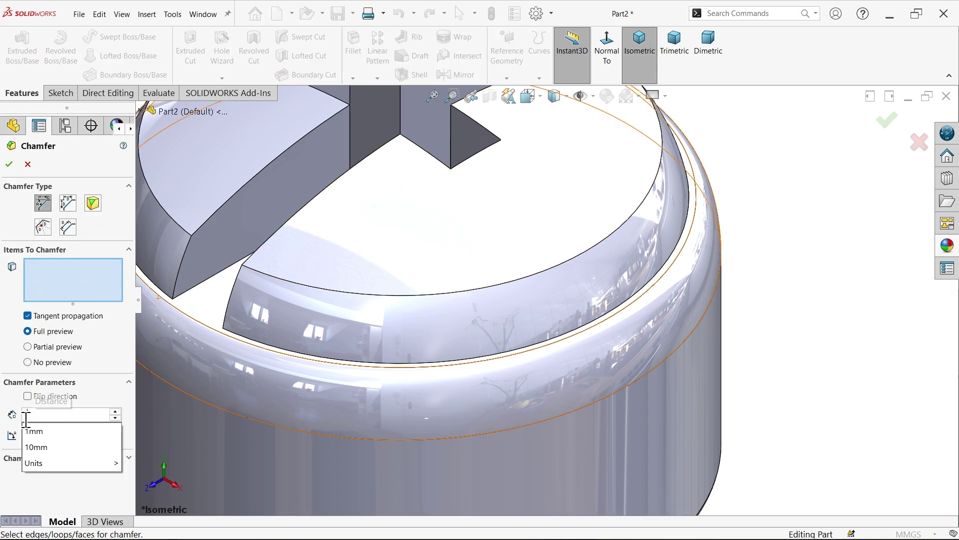
{"action": "key", "text": "Return"}
{"action": "scroll", "coordinate": [359, 285], "scroll_direction": "up", "scroll_amount": 5}
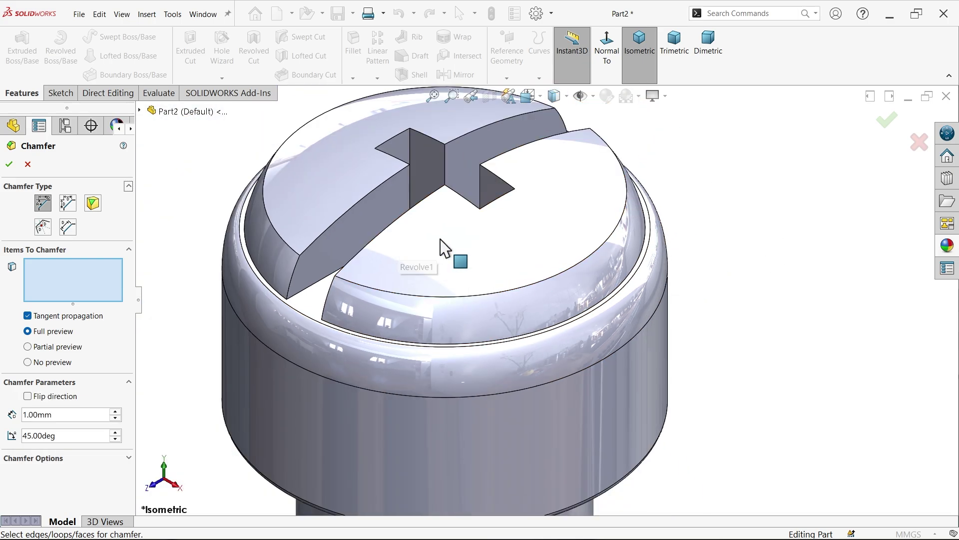
Select two adjacent outer floor edges of the crossed recess for the 1 mm × 45° chamfer
{"action": "middle_click_drag", "start_coordinate": [443, 251], "coordinate": [729, 280]}
{"action": "scroll", "coordinate": [466, 208], "scroll_direction": "down", "scroll_amount": 8}
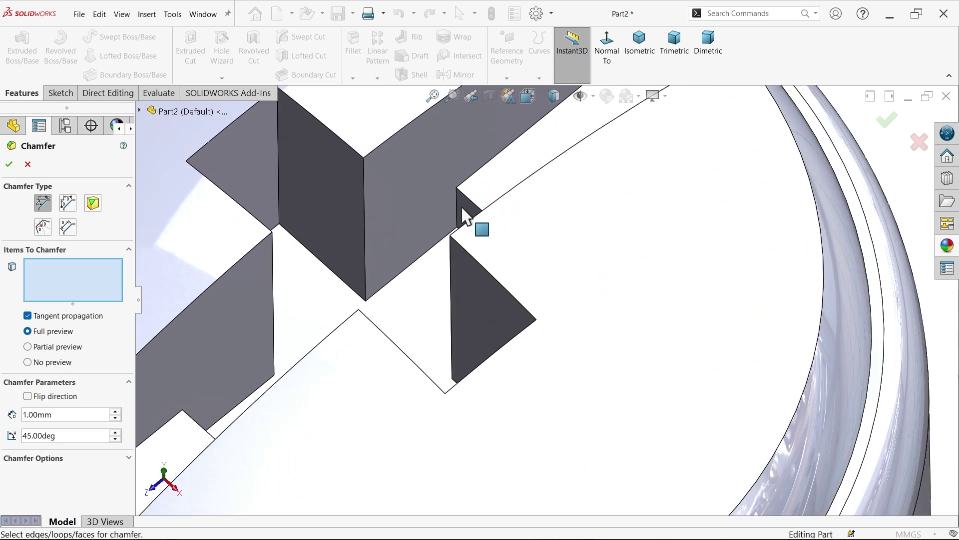
{"action": "left_click", "coordinate": [279, 243]}
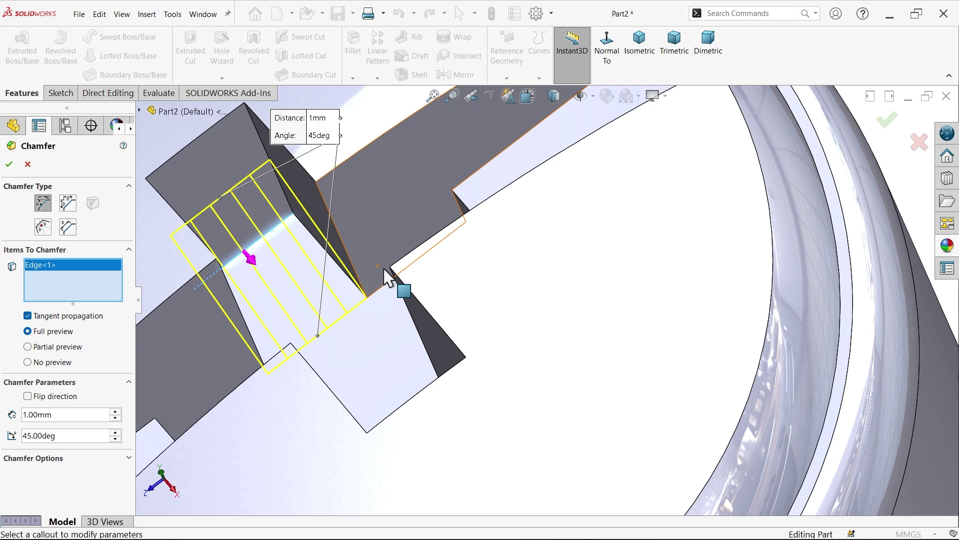
{"action": "middle_click_drag", "start_coordinate": [392, 279], "coordinate": [422, 270]}
{"action": "left_click", "coordinate": [319, 279]}
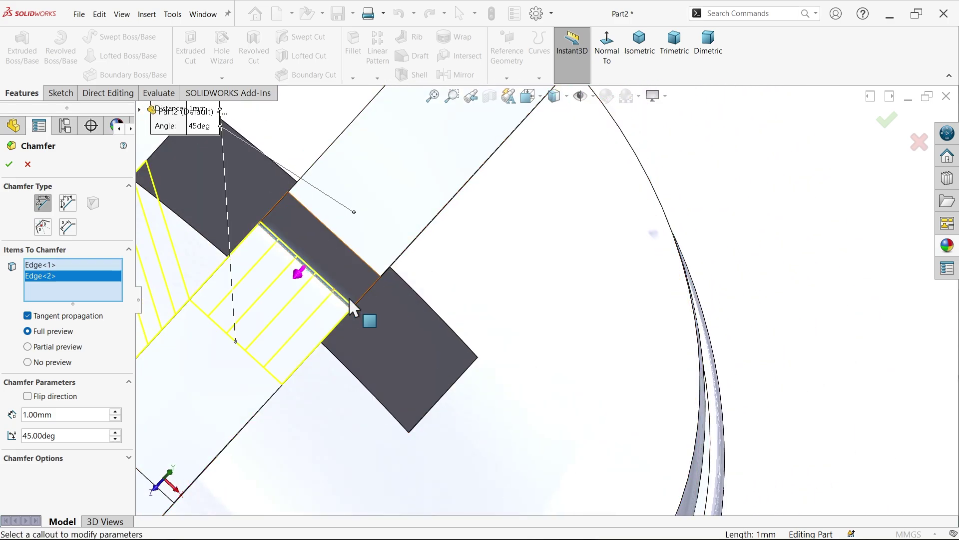
Add the remaining two outer floor edges of the crossed recess to the selection and complete the chamfer
{"action": "scroll", "coordinate": [350, 299], "scroll_direction": "up", "scroll_amount": 5}
{"action": "middle_click_drag", "start_coordinate": [387, 307], "coordinate": [357, 348]}
{"action": "scroll", "coordinate": [358, 348], "scroll_direction": "up", "scroll_amount": 3}
{"action": "scroll", "coordinate": [460, 368], "scroll_direction": "down", "scroll_amount": 10}
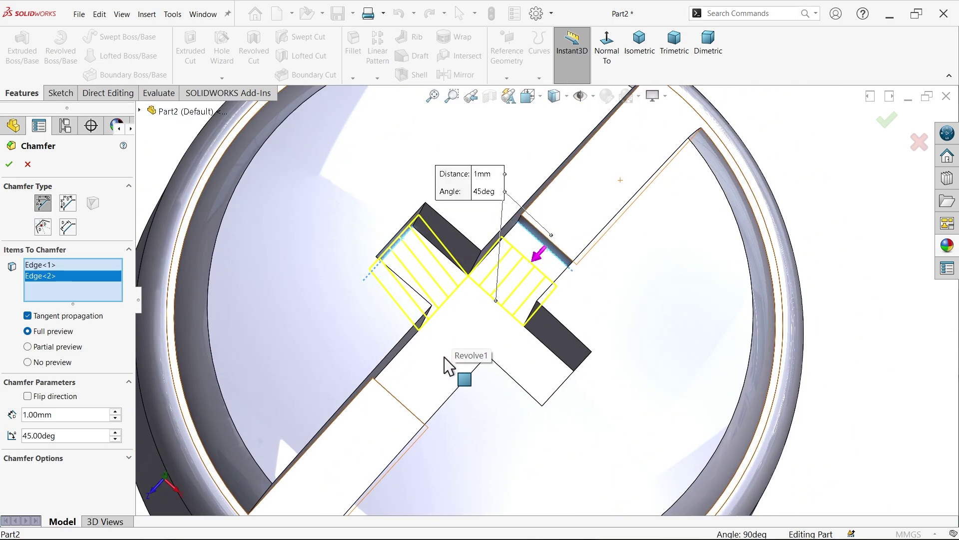
{"action": "scroll", "coordinate": [552, 338], "scroll_direction": "up", "scroll_amount": 6}
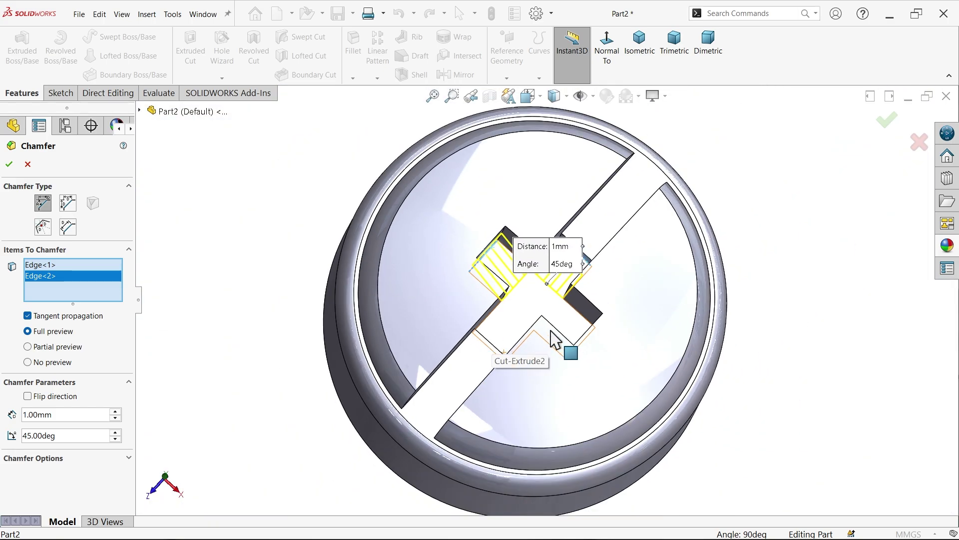
{"action": "middle_click_drag", "start_coordinate": [552, 338], "coordinate": [535, 388]}
{"action": "scroll", "coordinate": [550, 345], "scroll_direction": "down", "scroll_amount": 8}
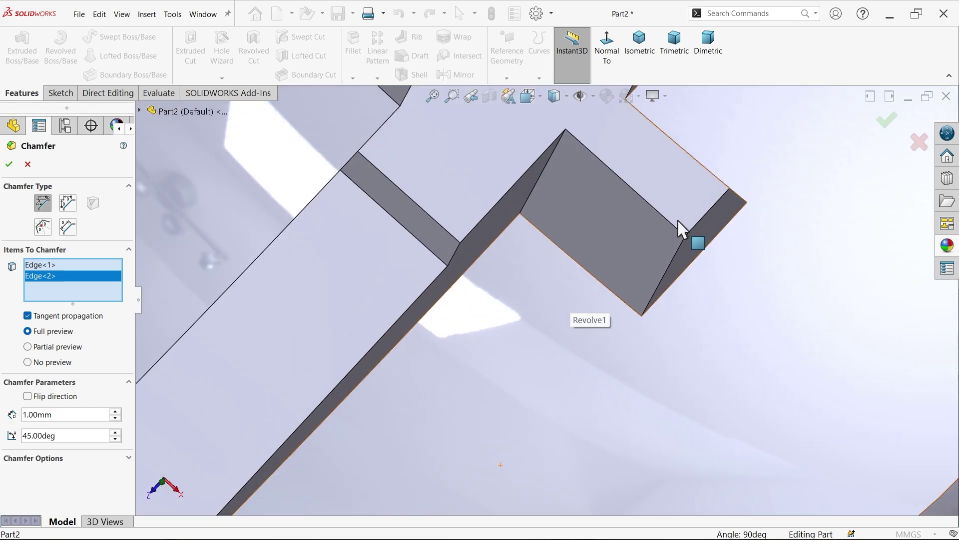
{"action": "left_click", "coordinate": [706, 215]}
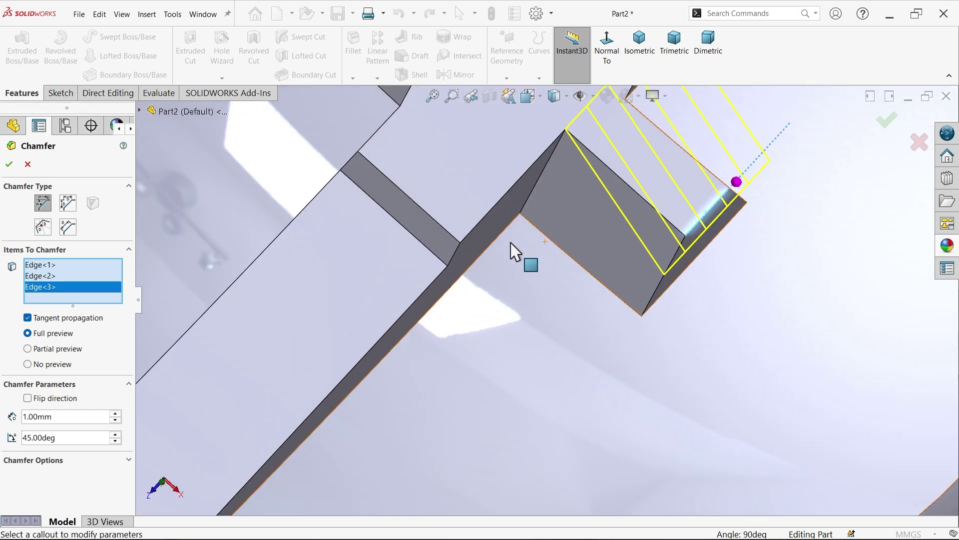
{"action": "left_click", "coordinate": [443, 235]}
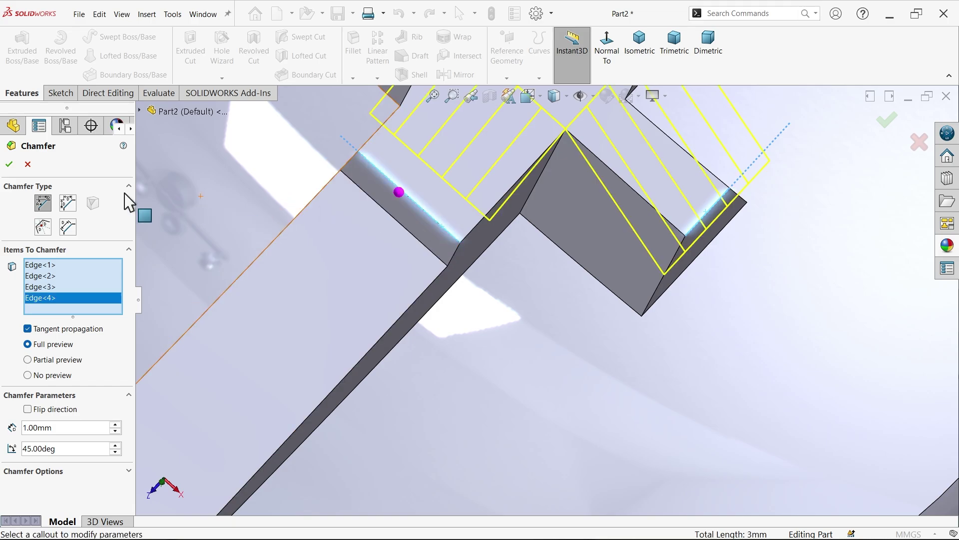
{"action": "left_click", "coordinate": [9, 164]}
{"action": "scroll", "coordinate": [520, 267], "scroll_direction": "up", "scroll_amount": 8}
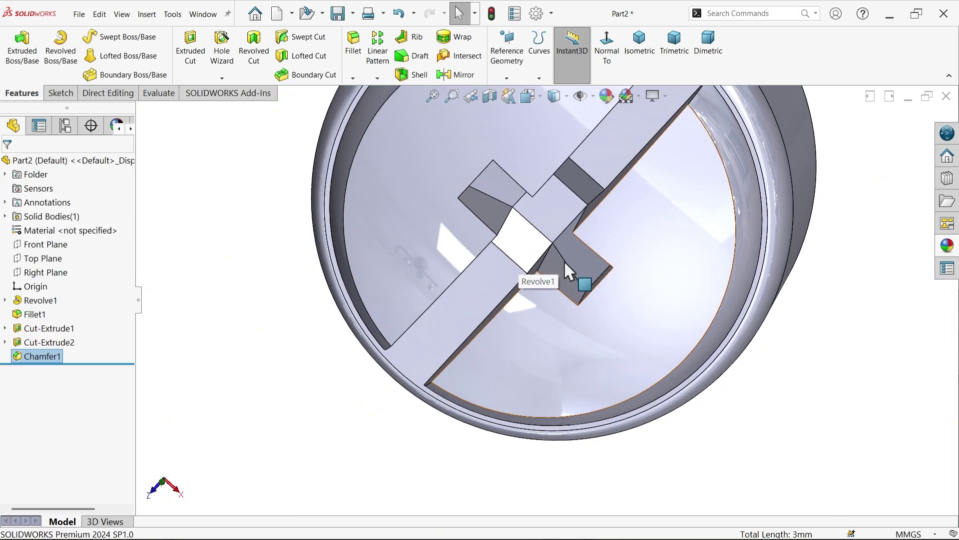
Start a fillet with symmetric parameters and a circular profile, and set its radius to 0.5 mm
{"action": "middle_click_drag", "start_coordinate": [574, 270], "coordinate": [600, 145]}
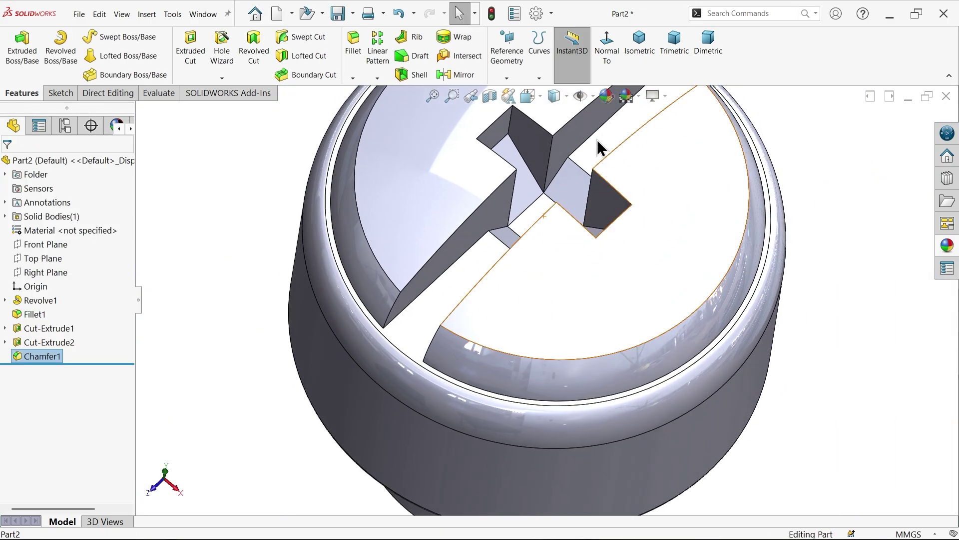
{"action": "left_click", "coordinate": [350, 48]}
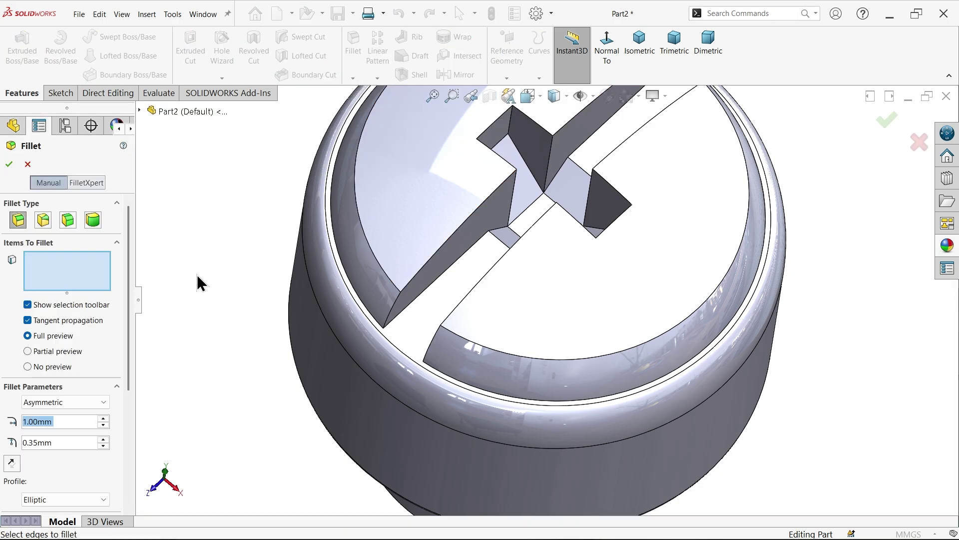
{"action": "type", "text": "0.1"}
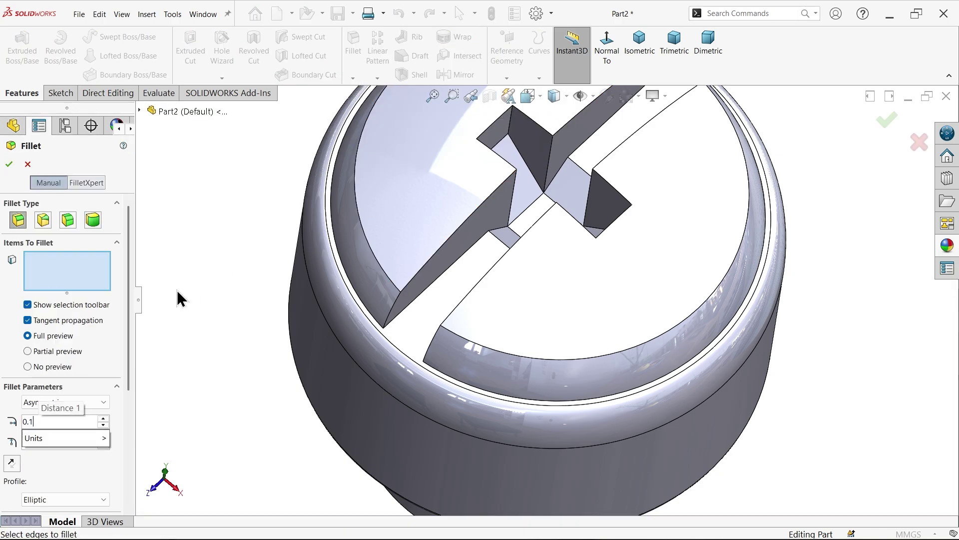
{"action": "key", "text": "Return"}
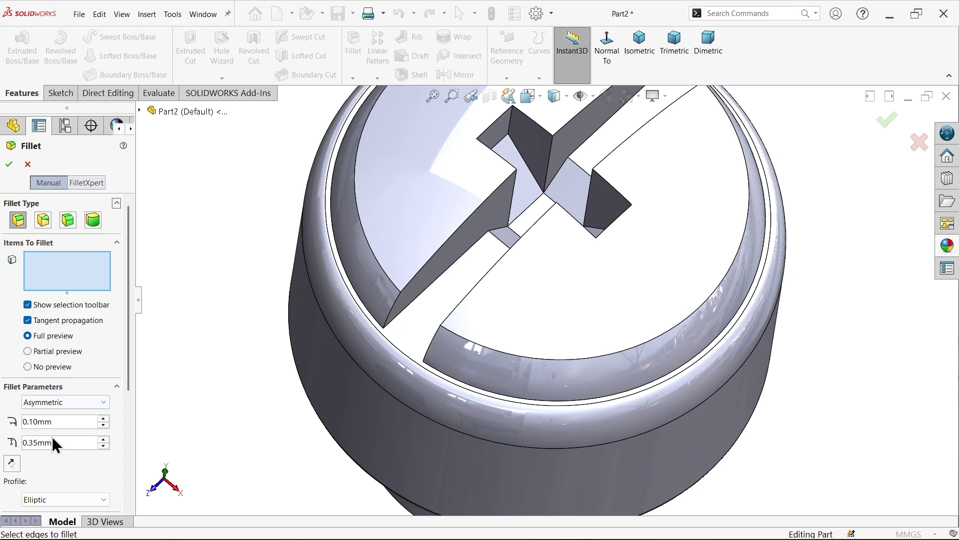
{"action": "left_click", "coordinate": [43, 419]}
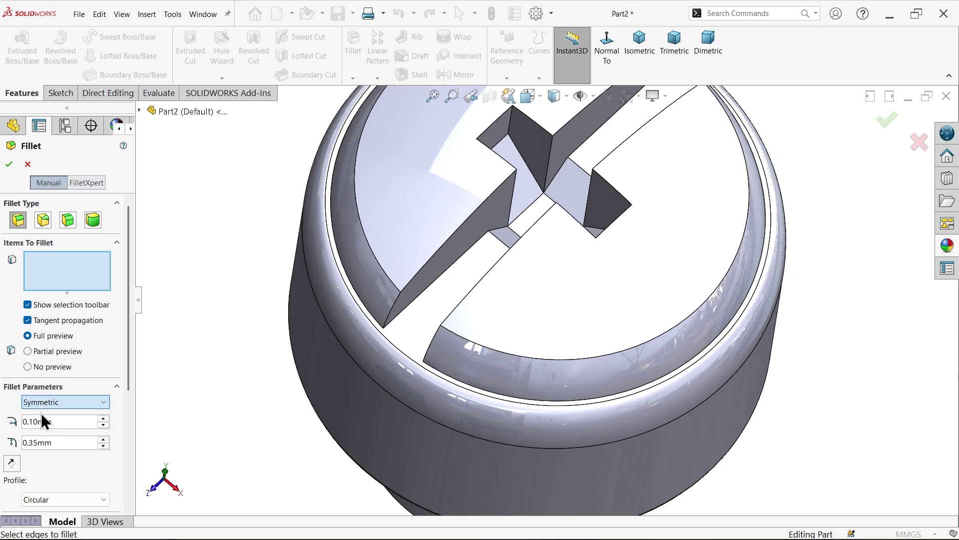
{"action": "left_click", "coordinate": [68, 421]}
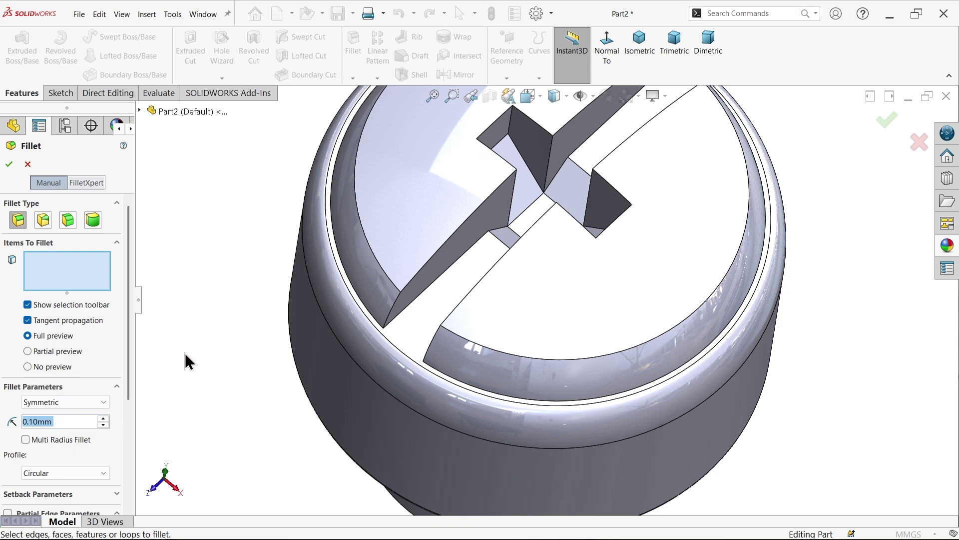
{"action": "type", "text": "0.5"}
{"action": "key", "text": "Return"}
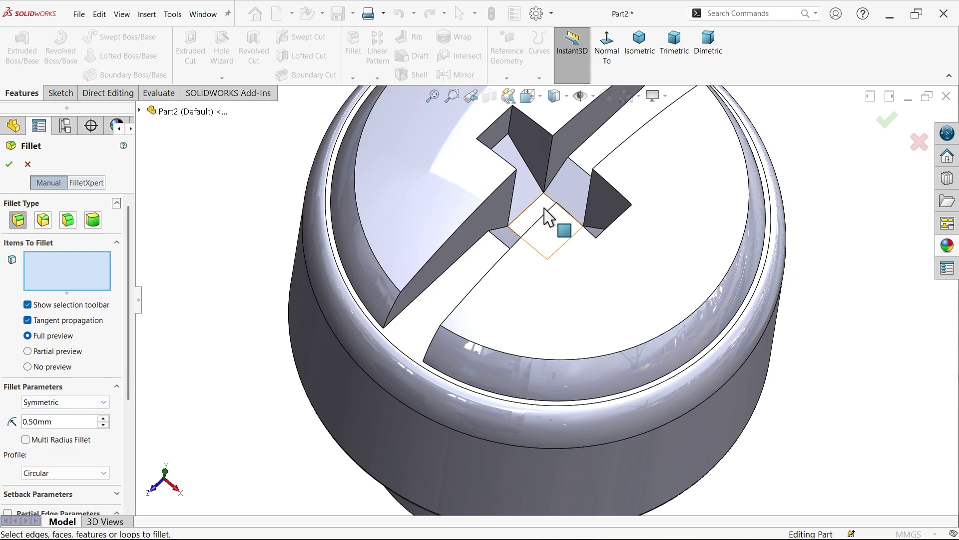
Select the outer edges of the four chamfered faces in the crossed recess and complete the 0.5 mm fillet
{"action": "scroll", "coordinate": [544, 209], "scroll_direction": "down", "scroll_amount": 3}
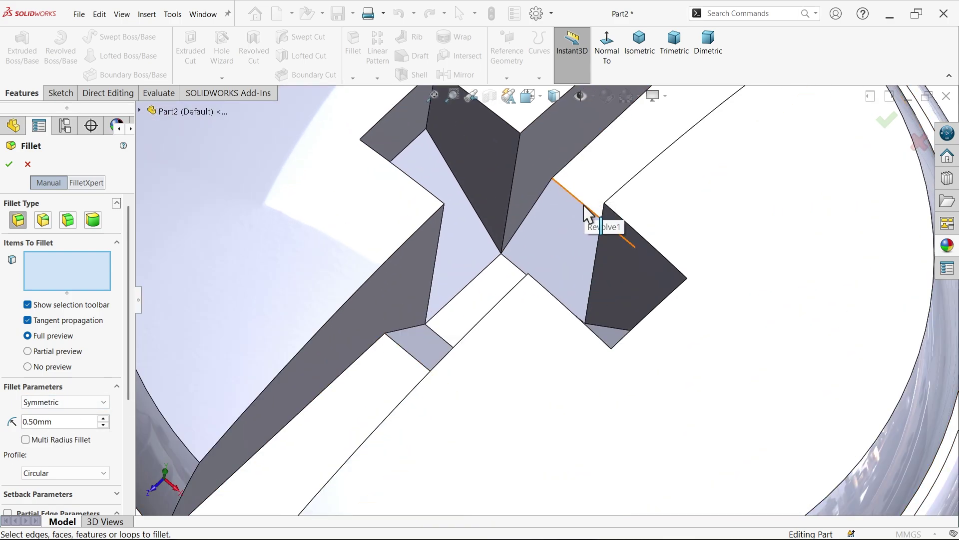
{"action": "left_click", "coordinate": [585, 206]}
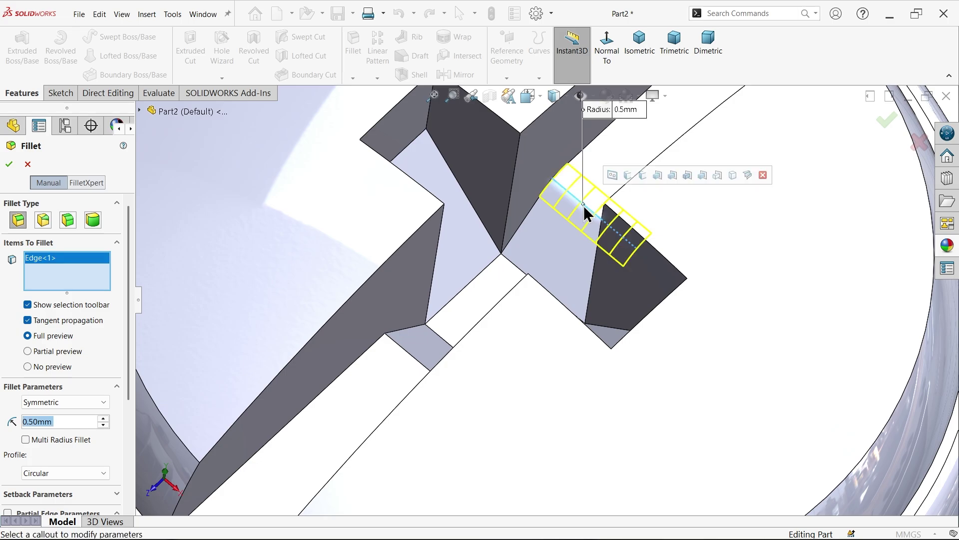
{"action": "left_click", "coordinate": [411, 145]}
{"action": "scroll", "coordinate": [475, 205], "scroll_direction": "up", "scroll_amount": 2}
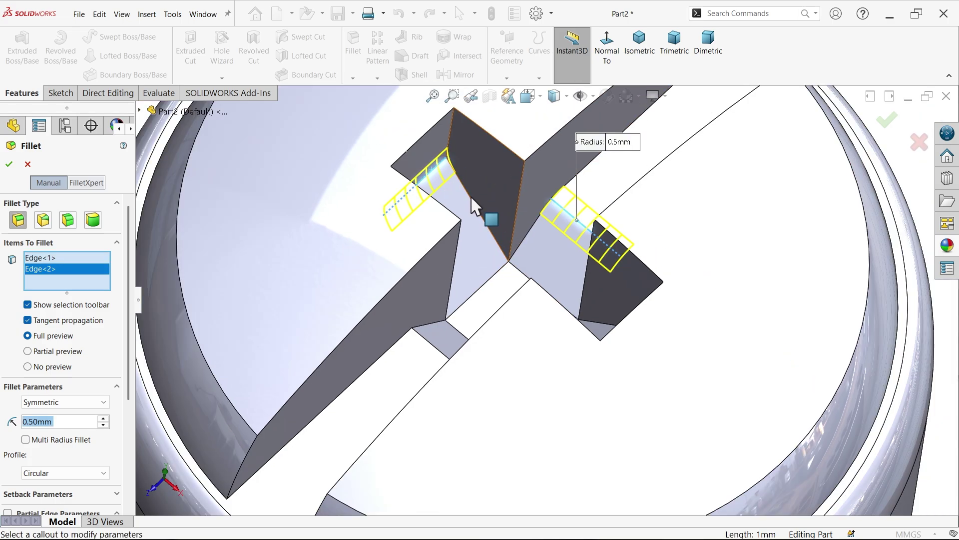
{"action": "left_click", "coordinate": [440, 353]}
{"action": "middle_click_drag", "start_coordinate": [550, 353], "coordinate": [663, 396]}
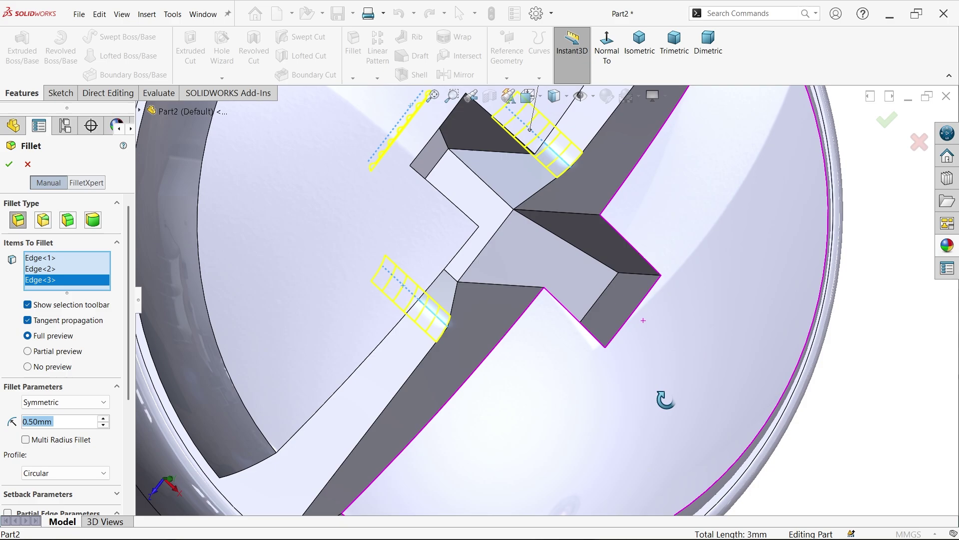
{"action": "left_click", "coordinate": [596, 314]}
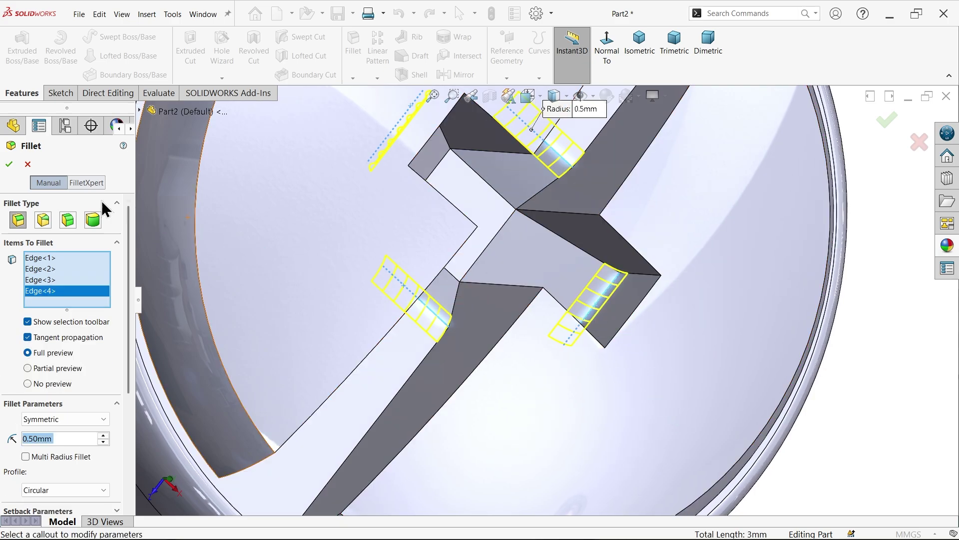
{"action": "left_click", "coordinate": [9, 166]}
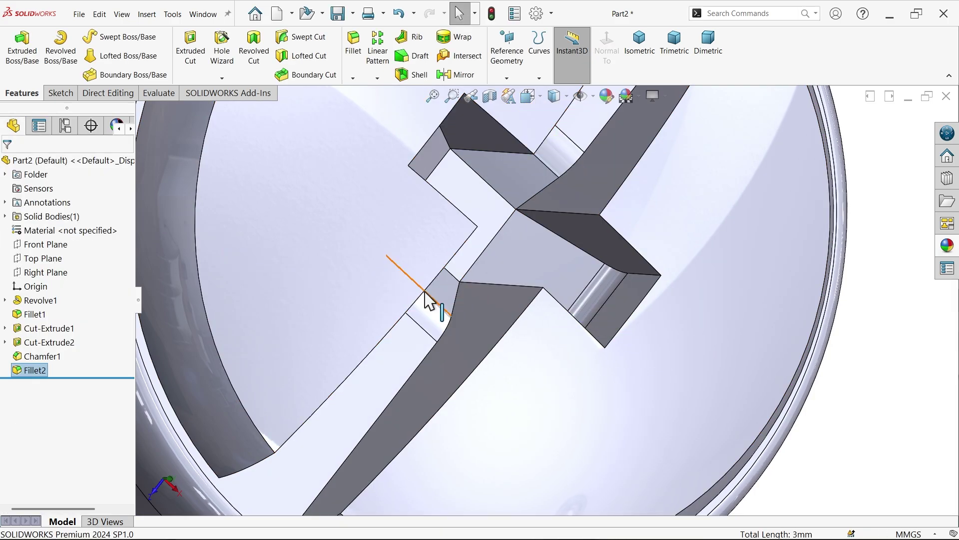
Start an angle-distance chamfer at 45° and set its distance to 0.1 mm
{"action": "middle_click_drag", "start_coordinate": [424, 300], "coordinate": [398, 208]}
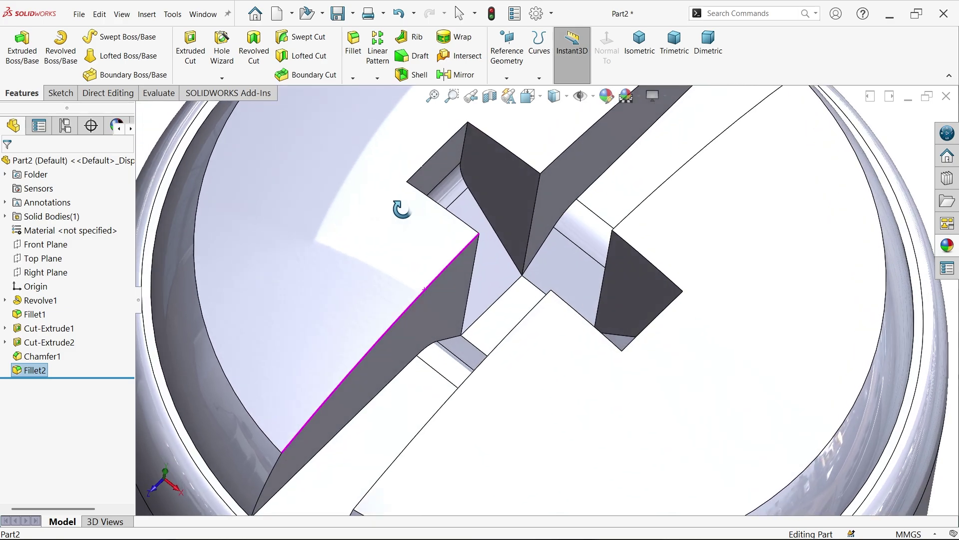
{"action": "key", "text": "f"}
{"action": "scroll", "coordinate": [568, 336], "scroll_direction": "down", "scroll_amount": 3}
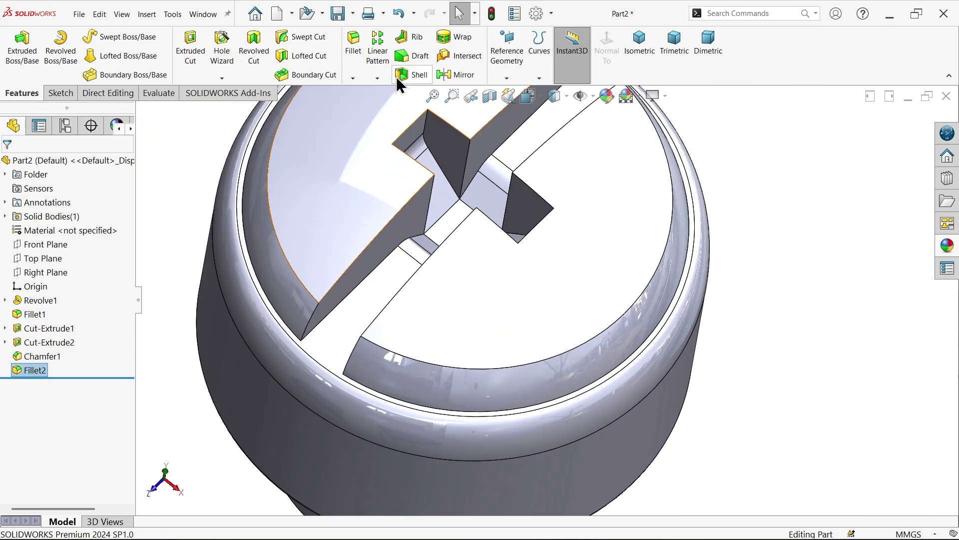
{"action": "left_click", "coordinate": [353, 78]}
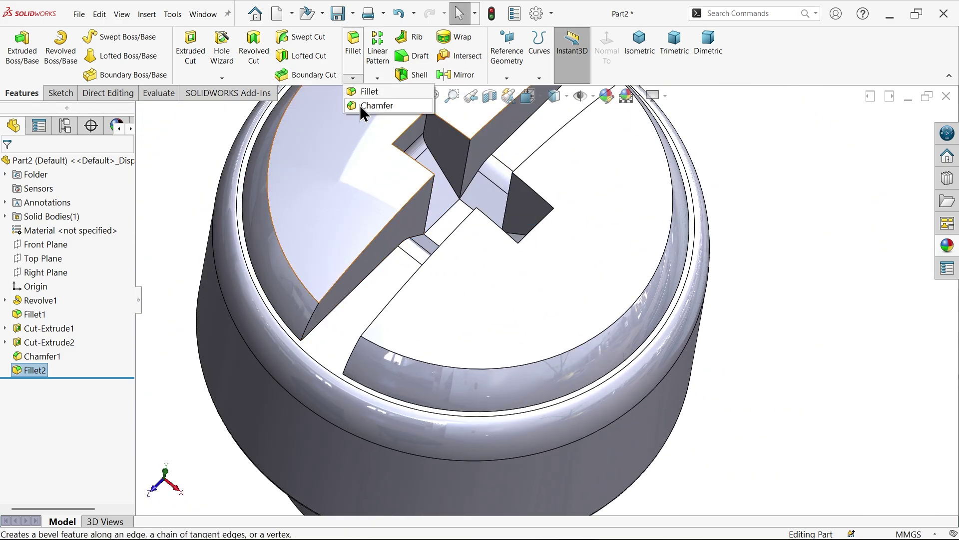
{"action": "left_click", "coordinate": [358, 103]}
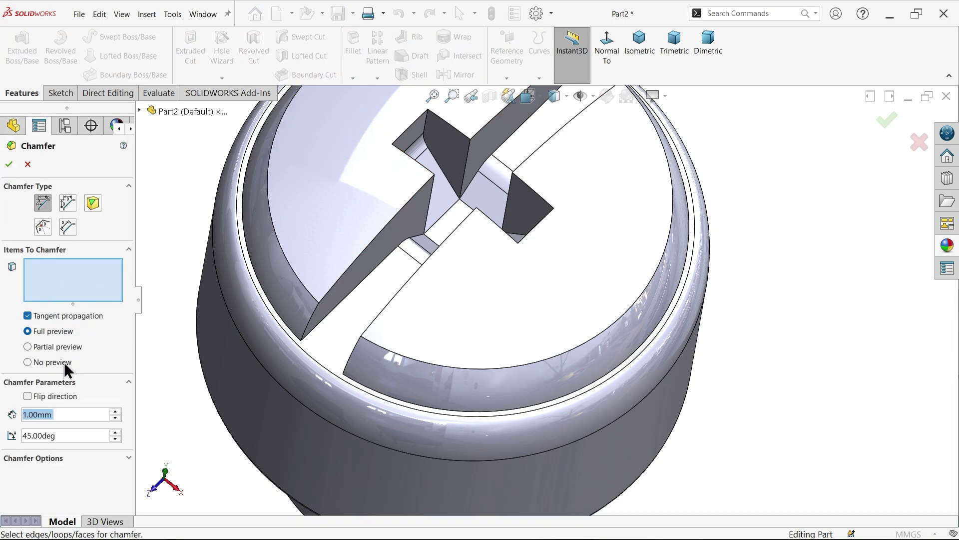
{"action": "type", "text": "0.1"}
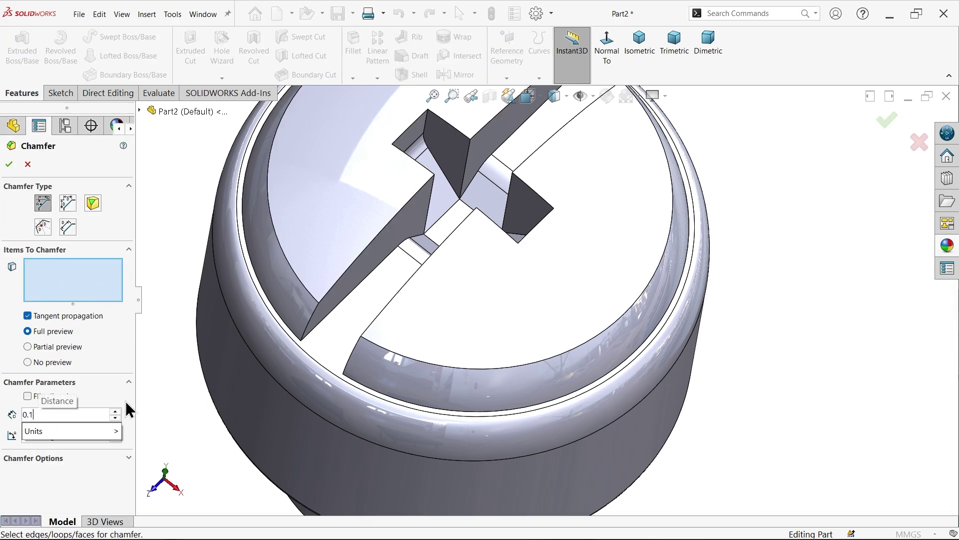
{"action": "key", "text": "Return"}
Select the two arc edges at the base of the domed head, one on each side of the slot, and complete the 0.1 mm chamfer
{"action": "scroll", "coordinate": [429, 407], "scroll_direction": "up", "scroll_amount": 5}
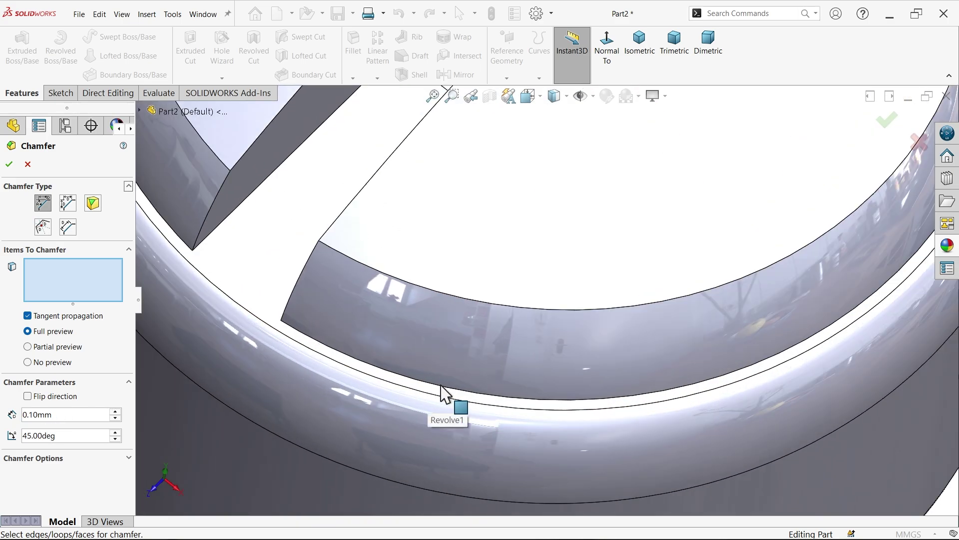
{"action": "left_click", "coordinate": [440, 390]}
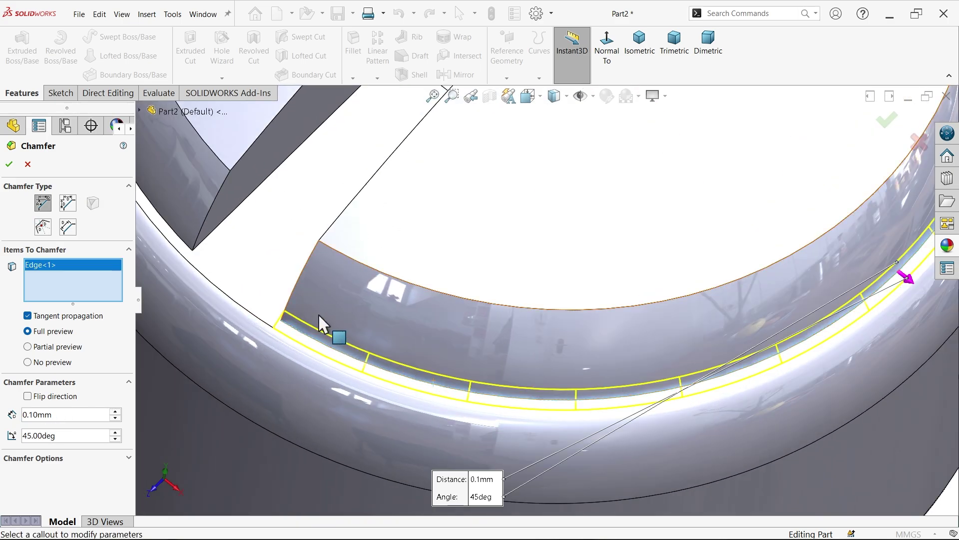
{"action": "scroll", "coordinate": [280, 236], "scroll_direction": "up", "scroll_amount": 2}
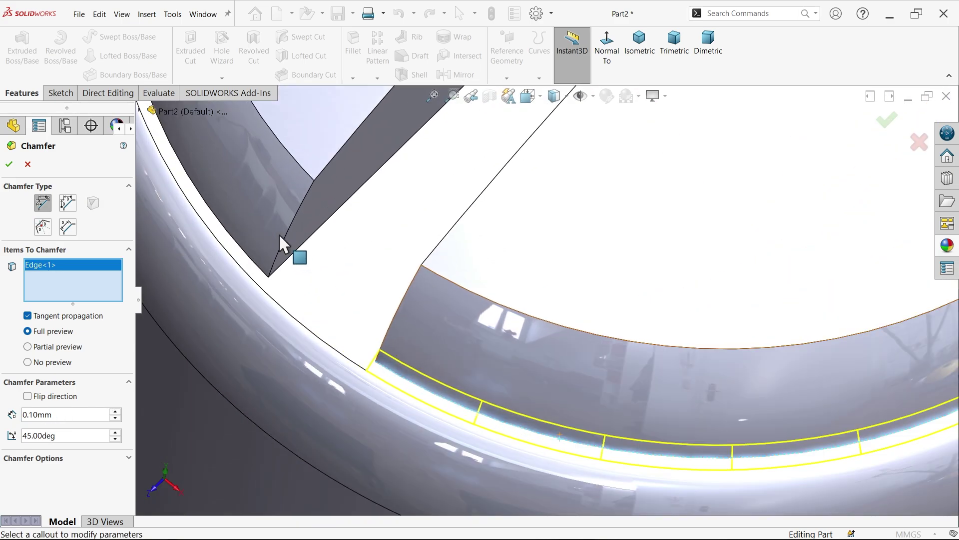
{"action": "left_click", "coordinate": [251, 266]}
{"action": "scroll", "coordinate": [418, 364], "scroll_direction": "down", "scroll_amount": 3}
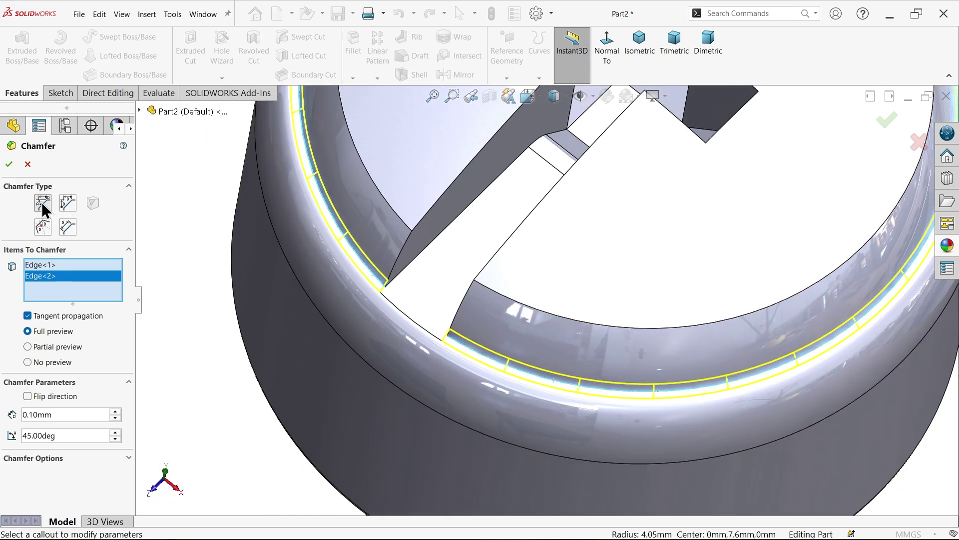
{"action": "left_click", "coordinate": [9, 164]}
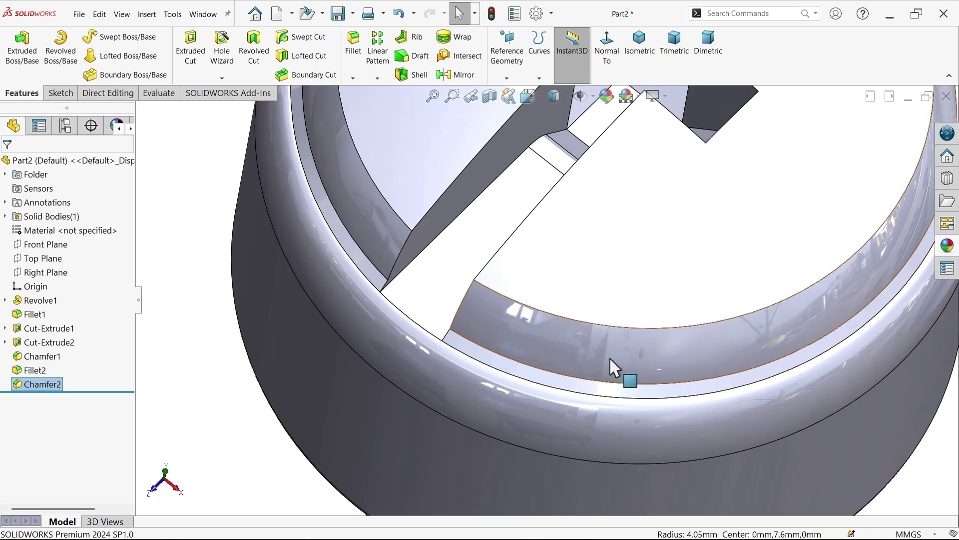
Inspect the chamfer at the base of the domed head in a section through the Front Plane, then restore the isometric view
{"action": "scroll", "coordinate": [720, 379], "scroll_direction": "down", "scroll_amount": 1}
{"action": "scroll", "coordinate": [724, 365], "scroll_direction": "down", "scroll_amount": 2}
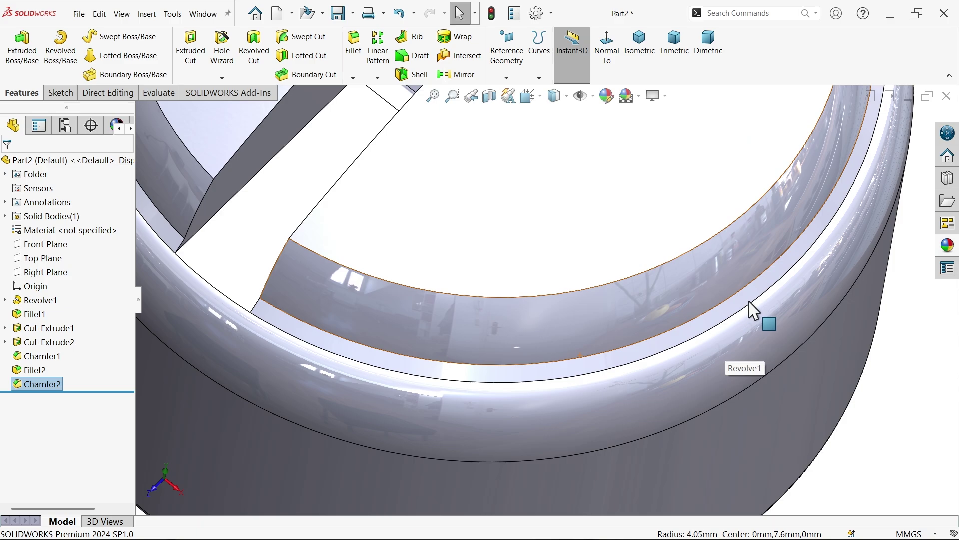
{"action": "scroll", "coordinate": [754, 311], "scroll_direction": "up", "scroll_amount": 5}
{"action": "left_click", "coordinate": [295, 212]}
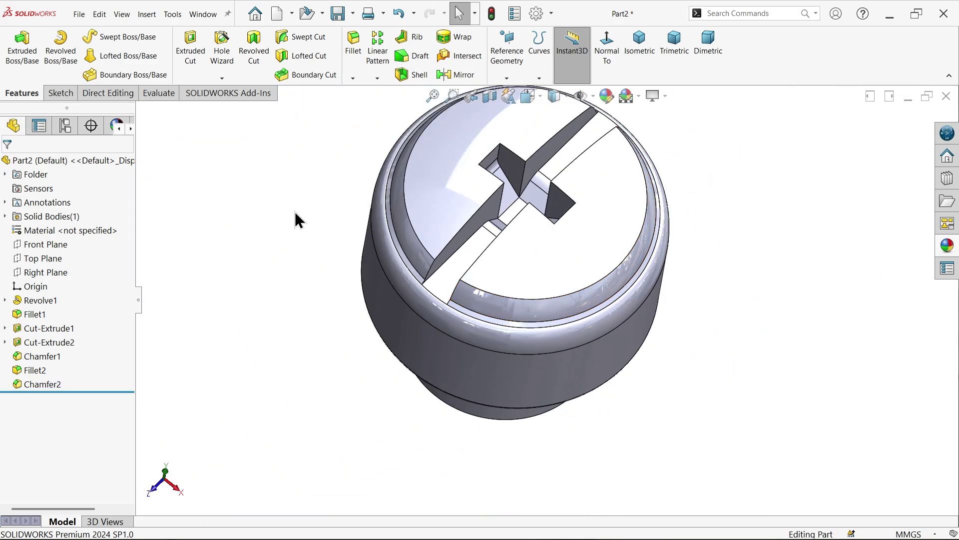
{"action": "left_click", "coordinate": [54, 247]}
{"action": "left_click", "coordinate": [489, 97]}
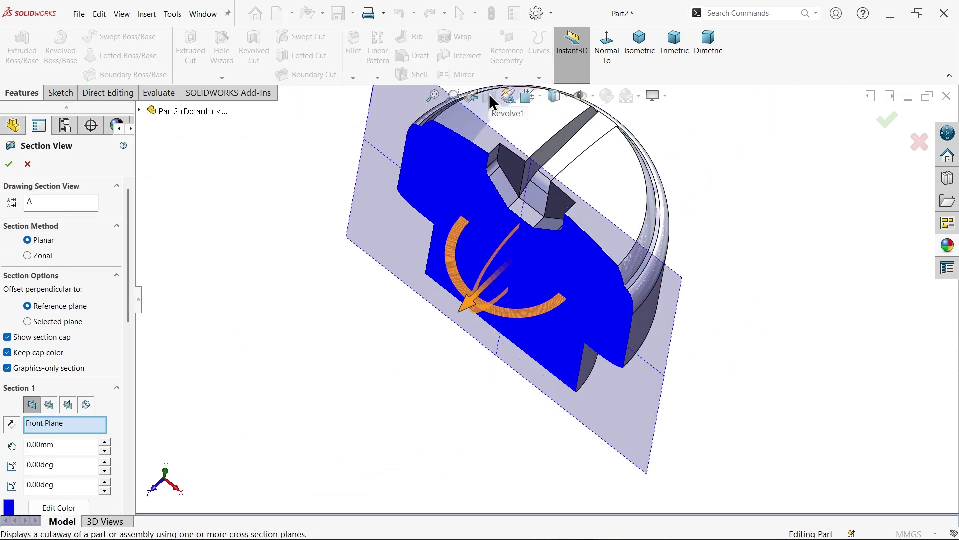
{"action": "left_click", "coordinate": [607, 54]}
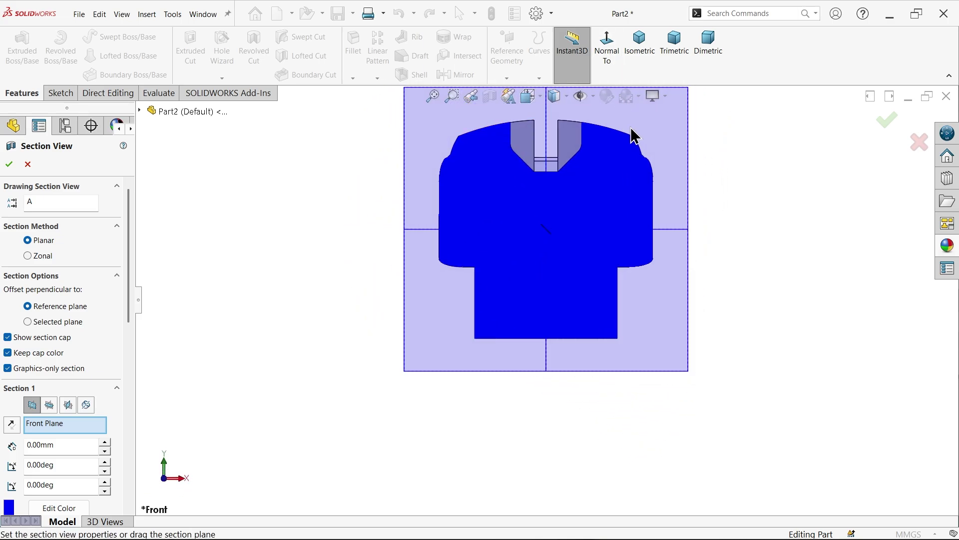
{"action": "scroll", "coordinate": [637, 145], "scroll_direction": "down", "scroll_amount": 6}
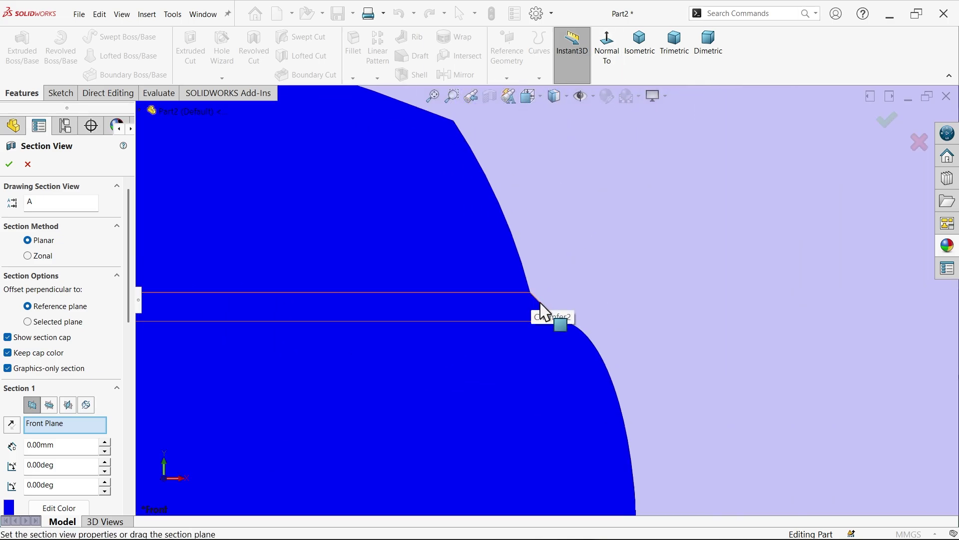
{"action": "left_click", "coordinate": [27, 165]}
{"action": "left_click", "coordinate": [640, 52]}
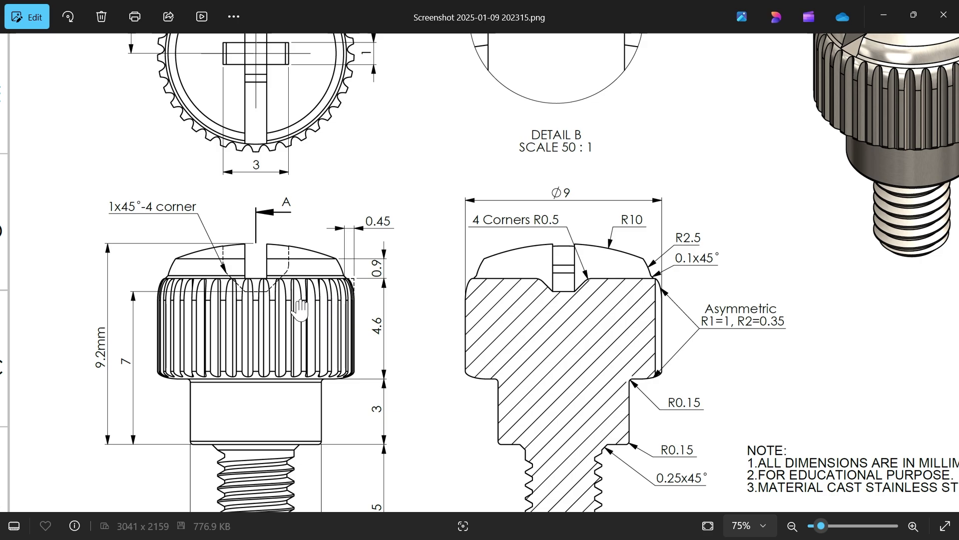
Examine the rim notches in the reference drawing's top view and Detail B, including spline dimensions and pattern count, and return to SOLIDWORKS
{"action": "left_click_drag", "start_coordinate": [358, 170], "coordinate": [354, 311]}
{"action": "scroll", "coordinate": [306, 138], "scroll_direction": "up", "scroll_amount": 5}
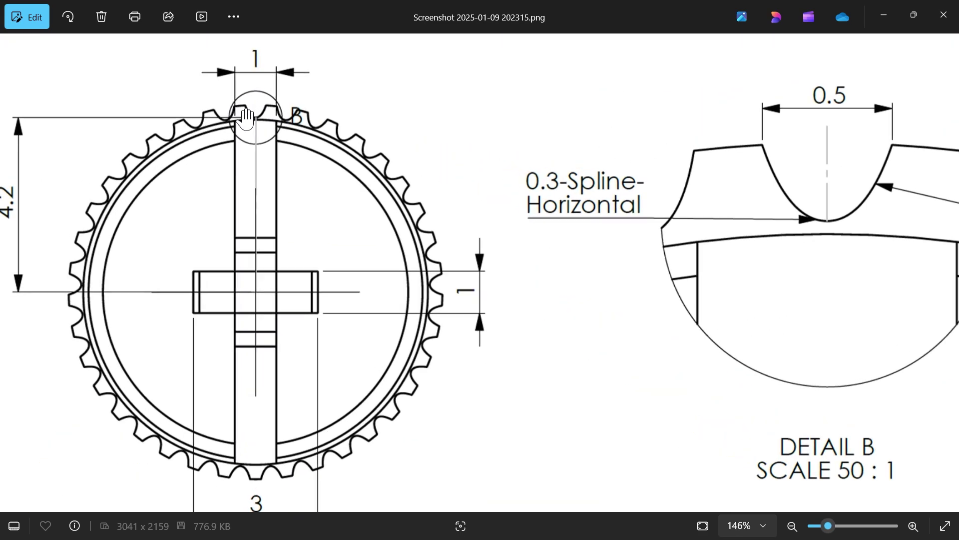
{"action": "scroll", "coordinate": [315, 150], "scroll_direction": "left", "scroll_amount": 5}
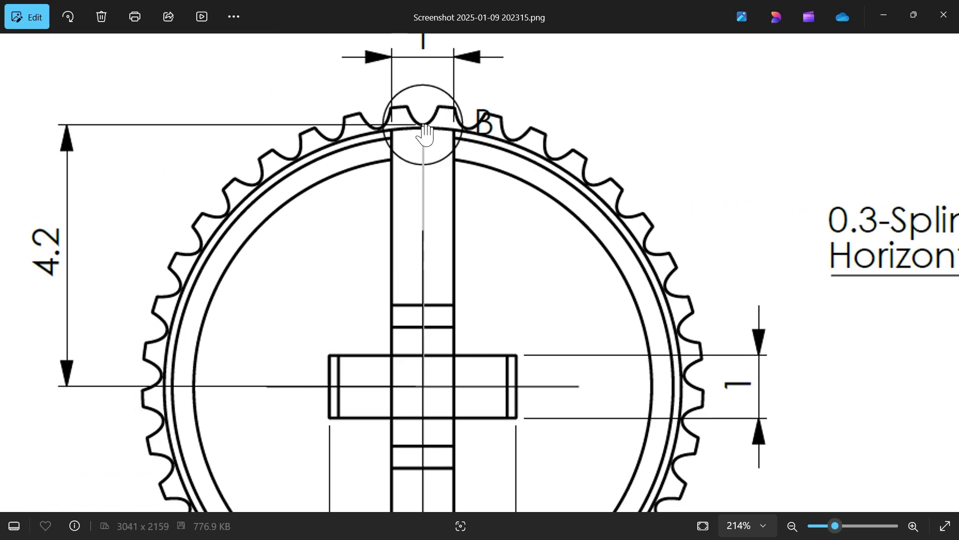
{"action": "scroll", "coordinate": [698, 313], "scroll_direction": "right", "scroll_amount": 10}
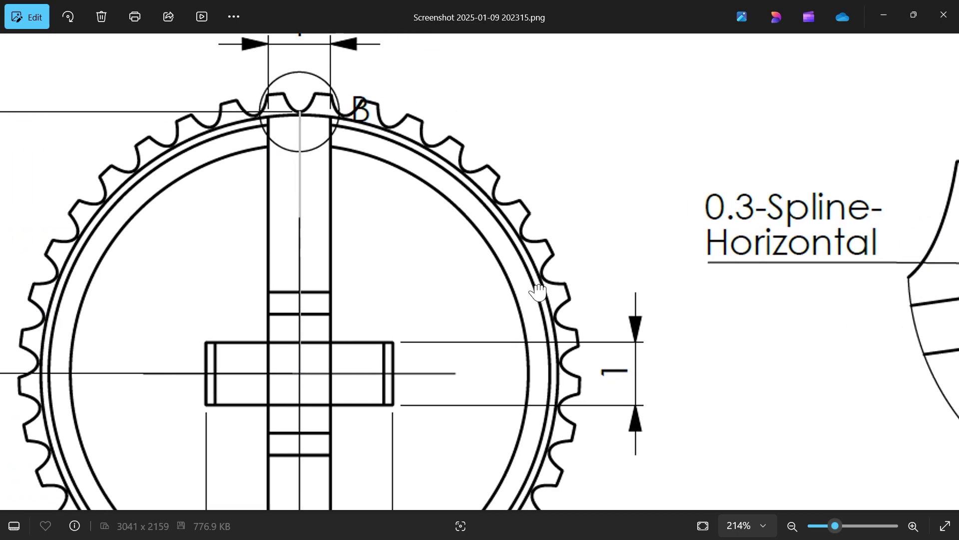
{"action": "scroll", "coordinate": [440, 307], "scroll_direction": "down", "scroll_amount": 1}
{"action": "scroll", "coordinate": [461, 278], "scroll_direction": "down", "scroll_amount": 2}
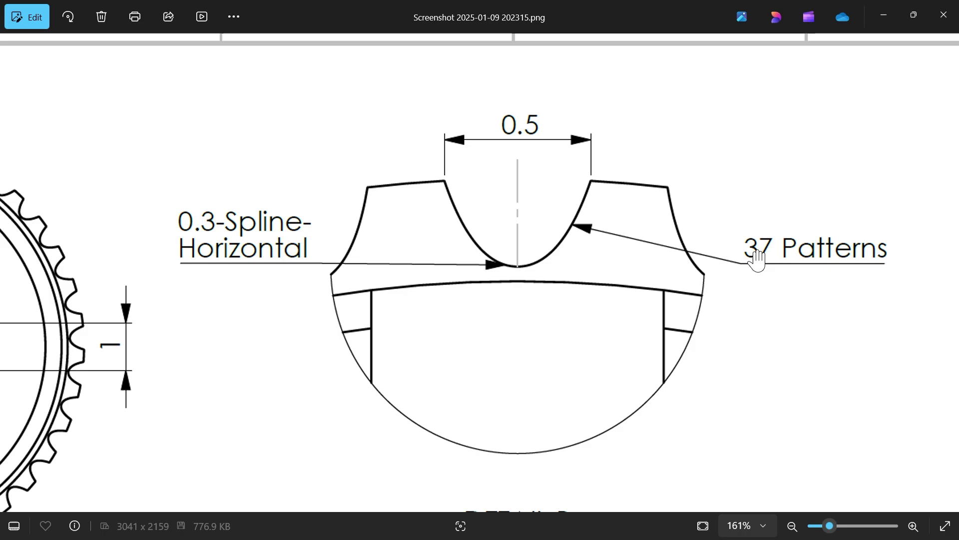
{"action": "left_click", "coordinate": [883, 15]}
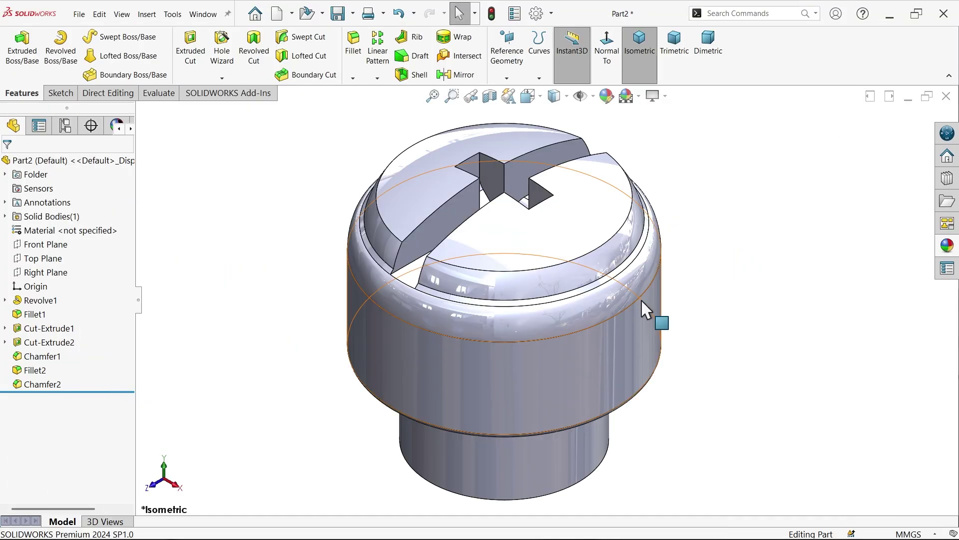
Start a sketch on the Top Plane and draw a vertical centerline from the origin up to the head's outer edge
{"action": "left_click", "coordinate": [54, 256]}
{"action": "left_click", "coordinate": [62, 240]}
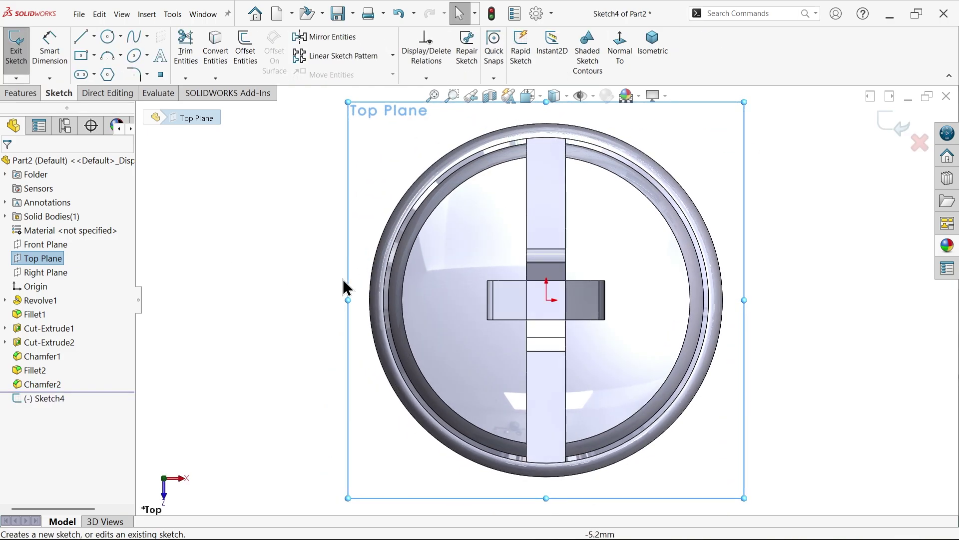
{"action": "scroll", "coordinate": [548, 135], "scroll_direction": "down", "scroll_amount": 4}
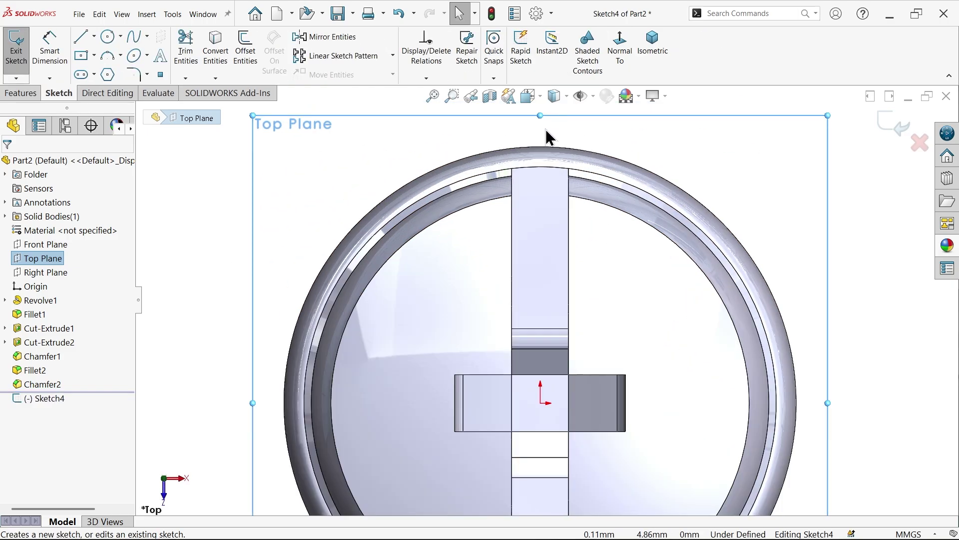
{"action": "scroll", "coordinate": [41, 44], "scroll_direction": "down", "scroll_amount": 1}
{"action": "left_click", "coordinate": [58, 93]}
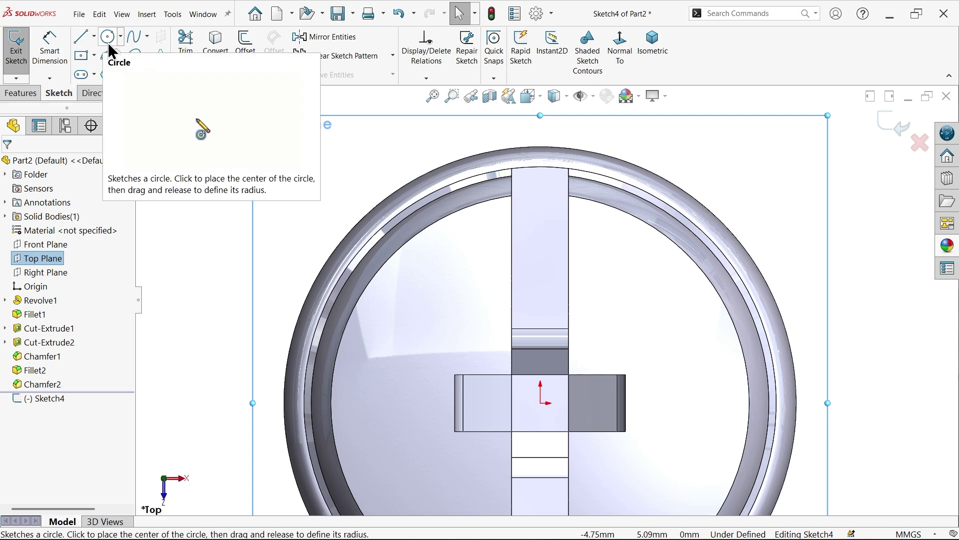
{"action": "left_click", "coordinate": [93, 36]}
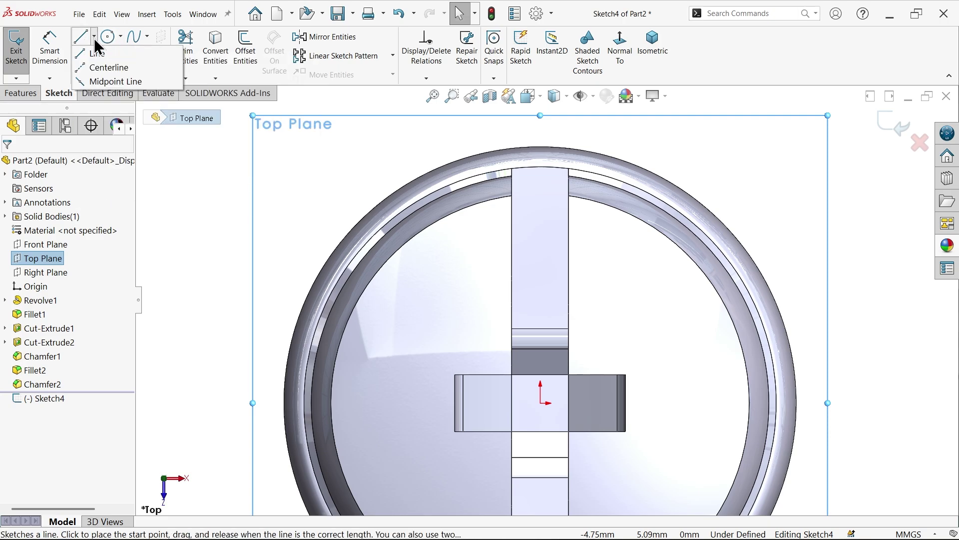
{"action": "left_click", "coordinate": [100, 70]}
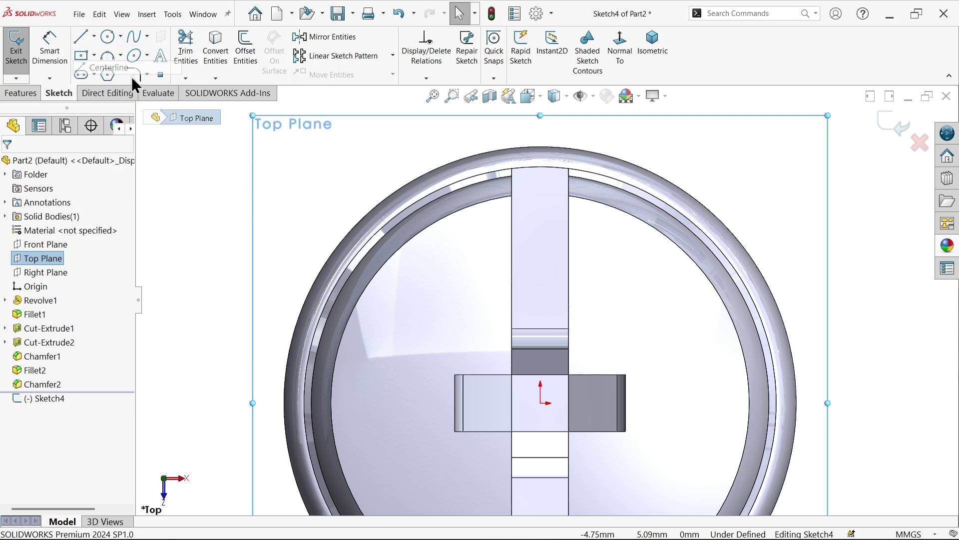
{"action": "left_click", "coordinate": [540, 403]}
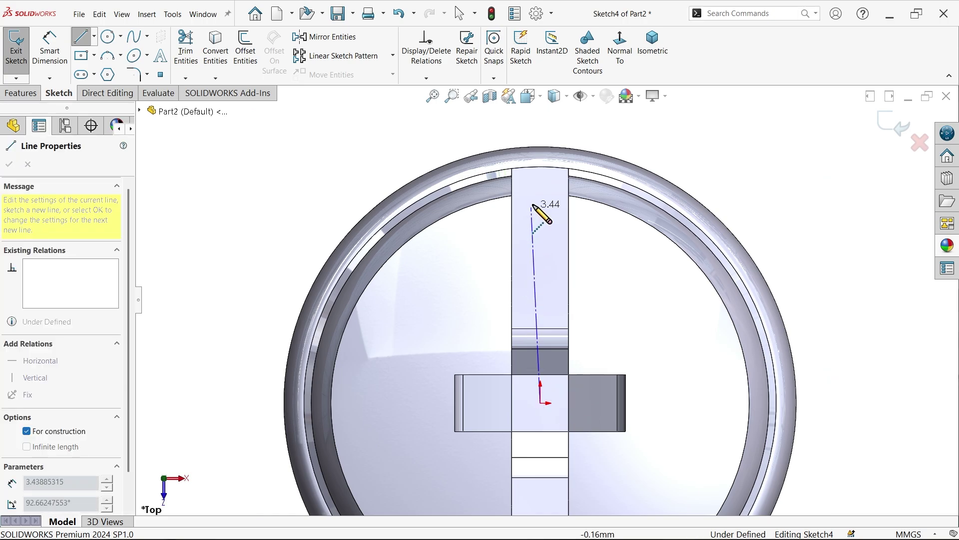
{"action": "left_click", "coordinate": [541, 149]}
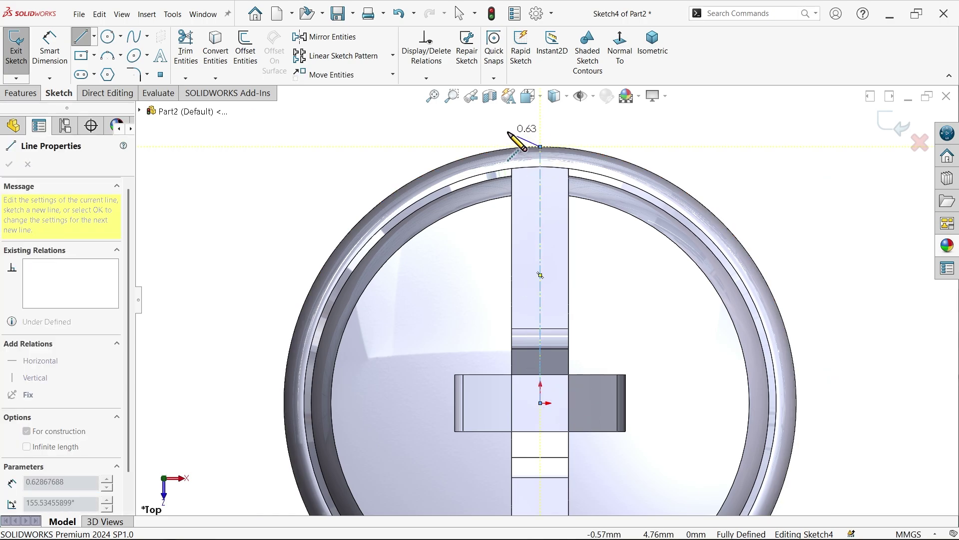
{"action": "right_click", "coordinate": [519, 134]}
{"action": "left_click", "coordinate": [542, 141]}
Draw a two-point spline about 0.45 mm long from the head's outer edge to the centerline and bow it inward using its lower tangent handle
{"action": "scroll", "coordinate": [546, 185], "scroll_direction": "down", "scroll_amount": 5}
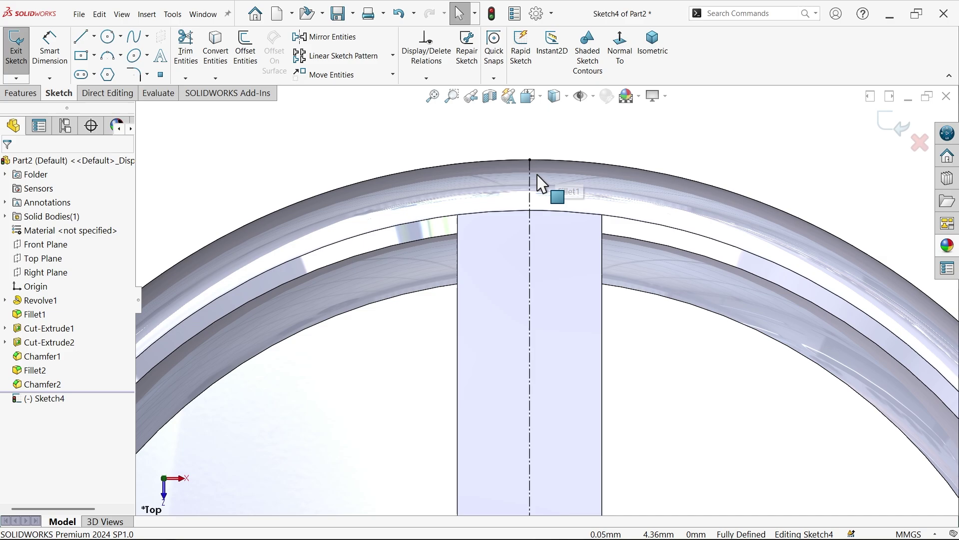
{"action": "left_click", "coordinate": [134, 37]}
{"action": "scroll", "coordinate": [483, 168], "scroll_direction": "down", "scroll_amount": 3}
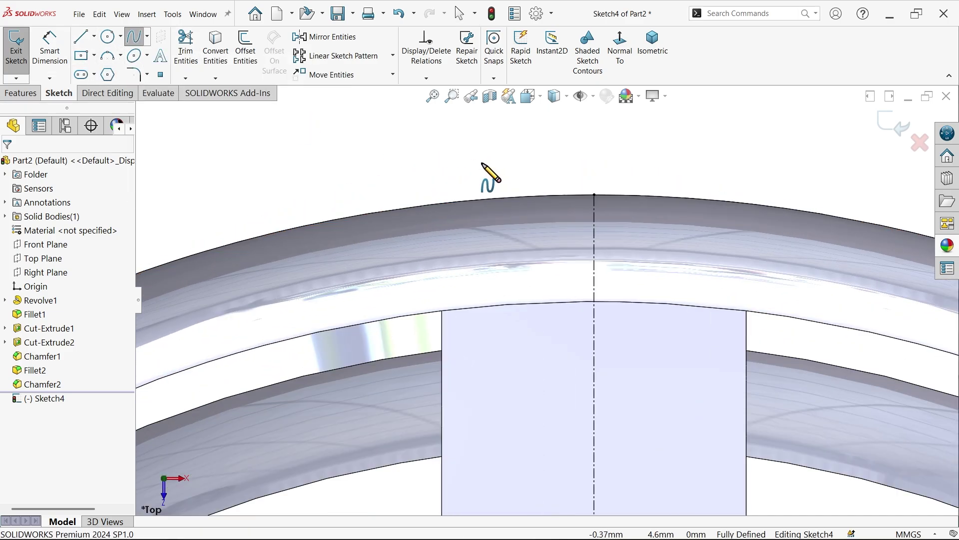
{"action": "left_click", "coordinate": [488, 199]}
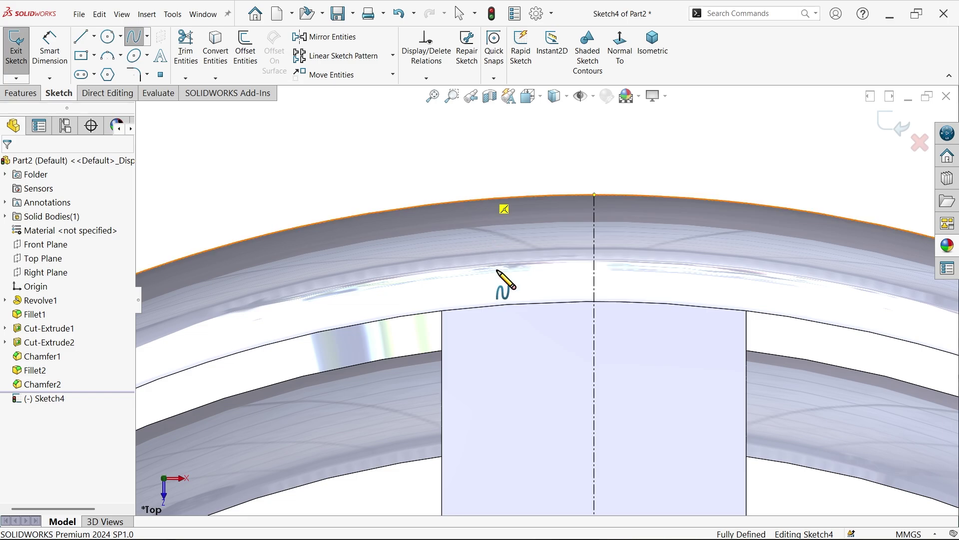
{"action": "left_click", "coordinate": [594, 285]}
{"action": "right_click", "coordinate": [605, 273]}
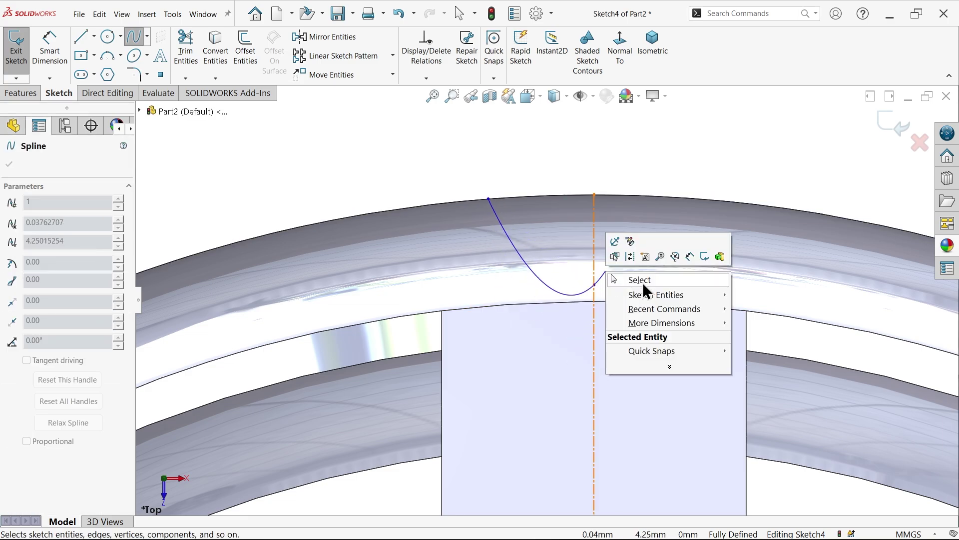
{"action": "left_click", "coordinate": [642, 283]}
{"action": "left_click", "coordinate": [567, 270]}
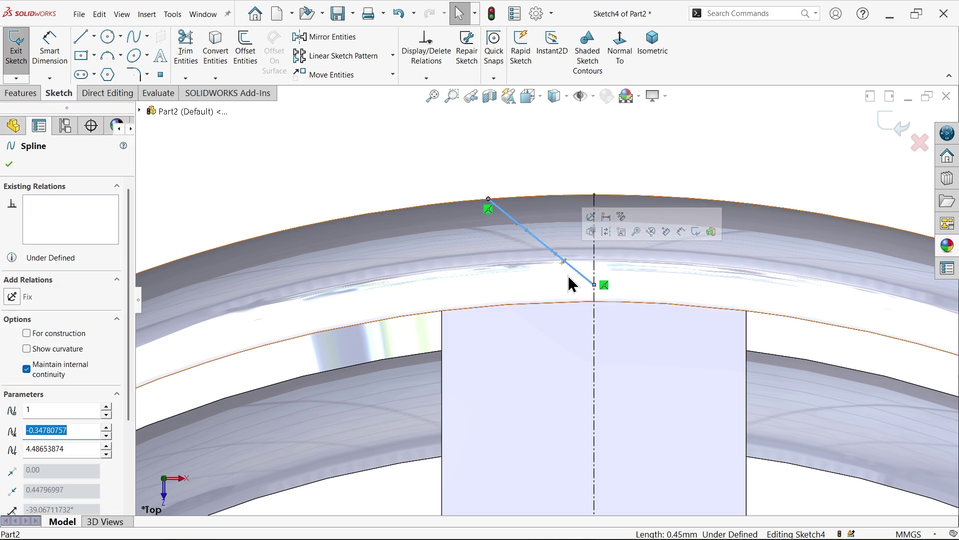
{"action": "left_click_drag", "start_coordinate": [561, 260], "coordinate": [534, 289]}
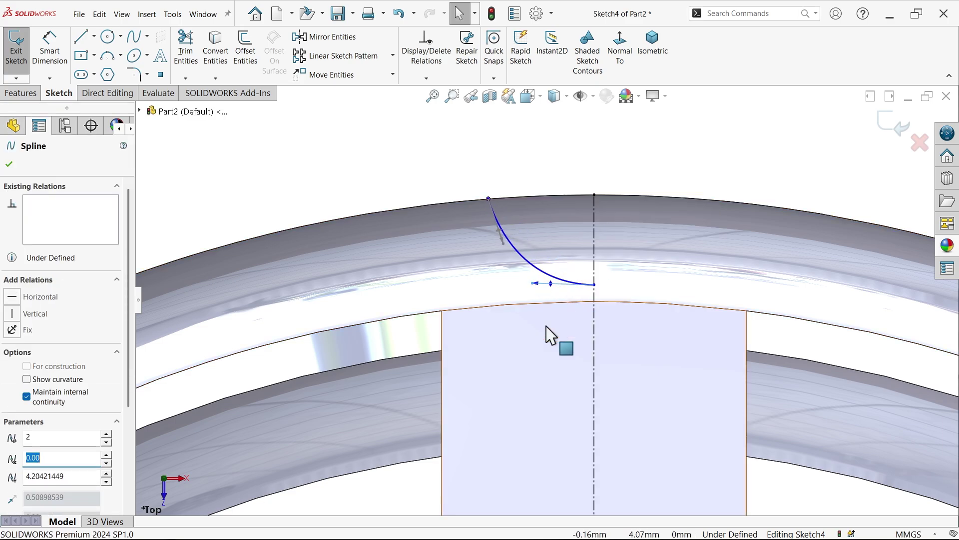
Dimension the spline's tangent handle at the centerline to 0.3 mm
{"action": "left_click", "coordinate": [49, 52]}
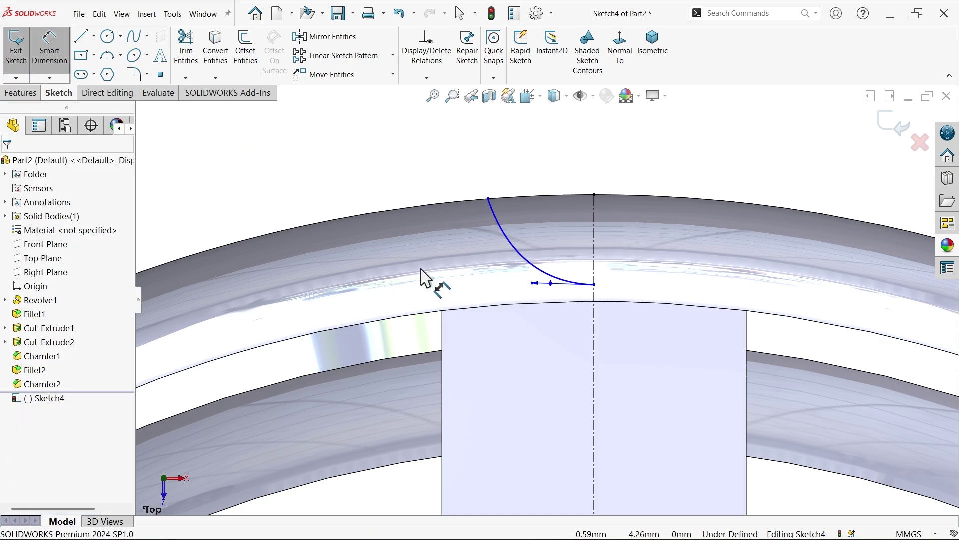
{"action": "scroll", "coordinate": [440, 270], "scroll_direction": "down", "scroll_amount": 2}
{"action": "left_click", "coordinate": [591, 298]}
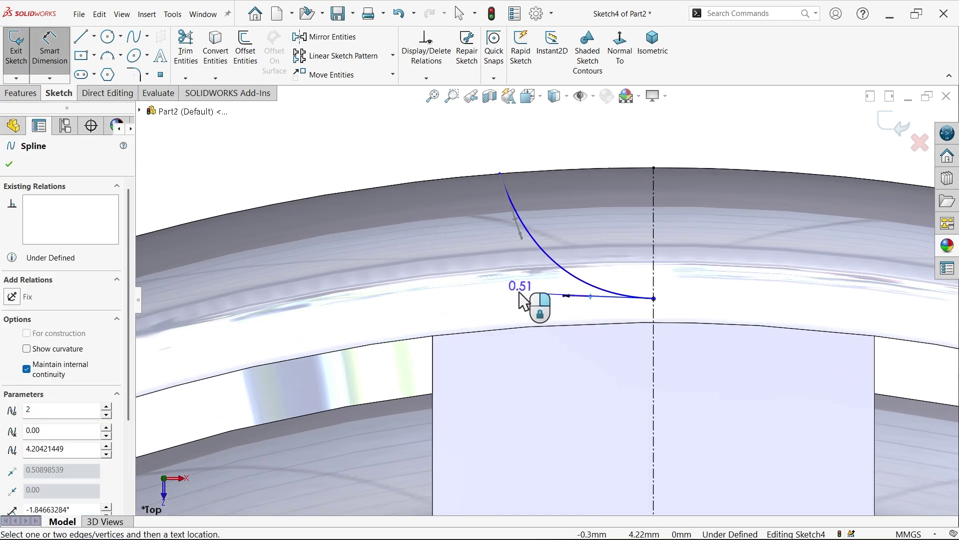
{"action": "left_click", "coordinate": [490, 292]}
{"action": "type", "text": "0.3"}
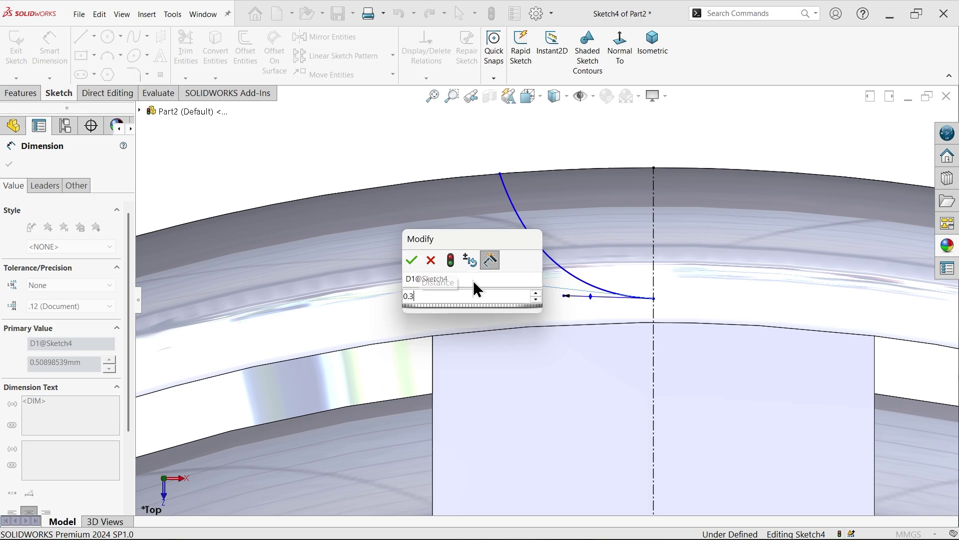
{"action": "key", "text": "Return"}
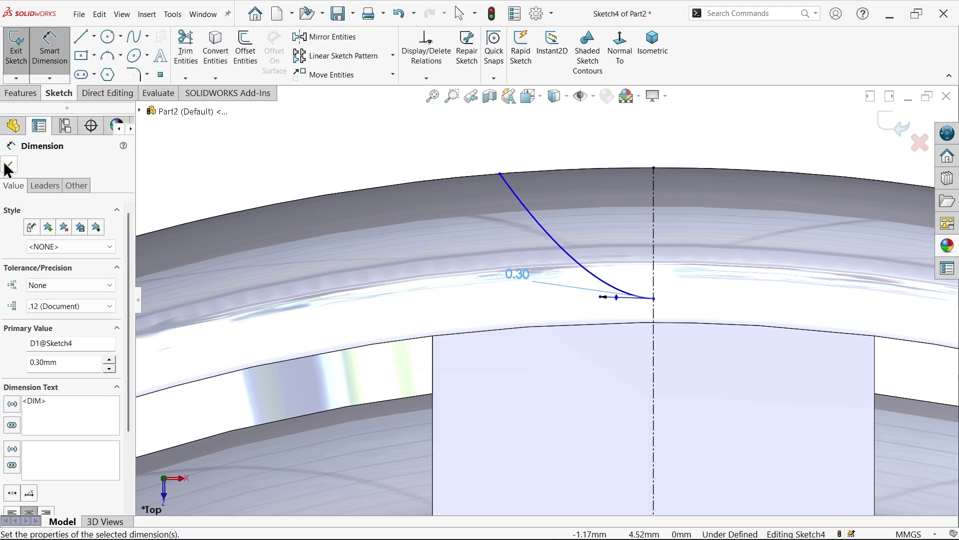
{"action": "left_click", "coordinate": [9, 167]}
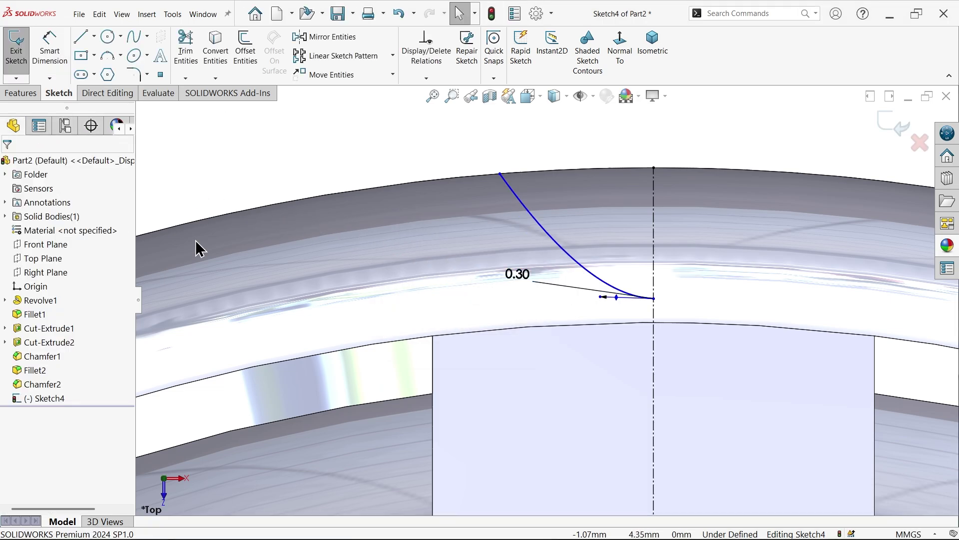
Adjust the direction of the spline's lower tangent handle and give it a Horizontal relation
{"action": "left_click", "coordinate": [618, 299]}
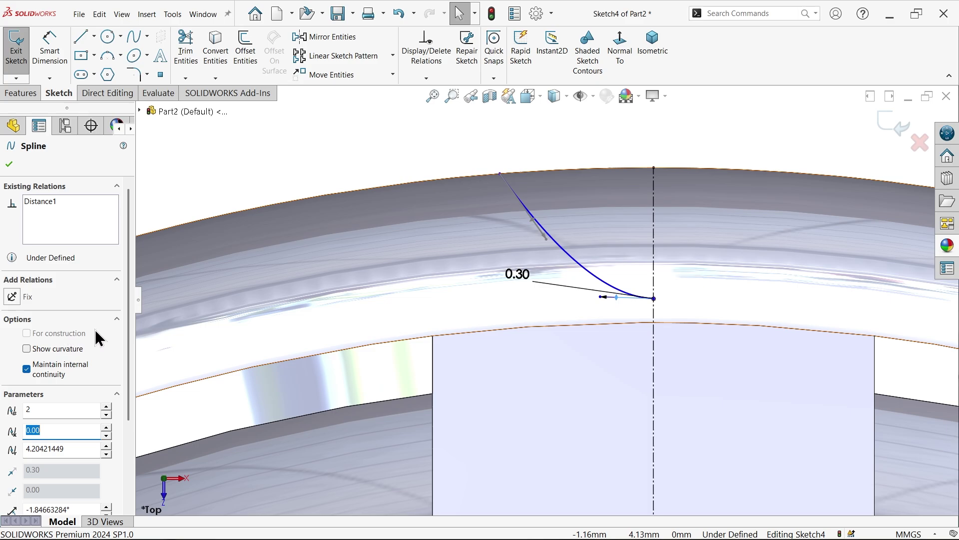
{"action": "left_click_drag", "start_coordinate": [617, 298], "coordinate": [564, 317]}
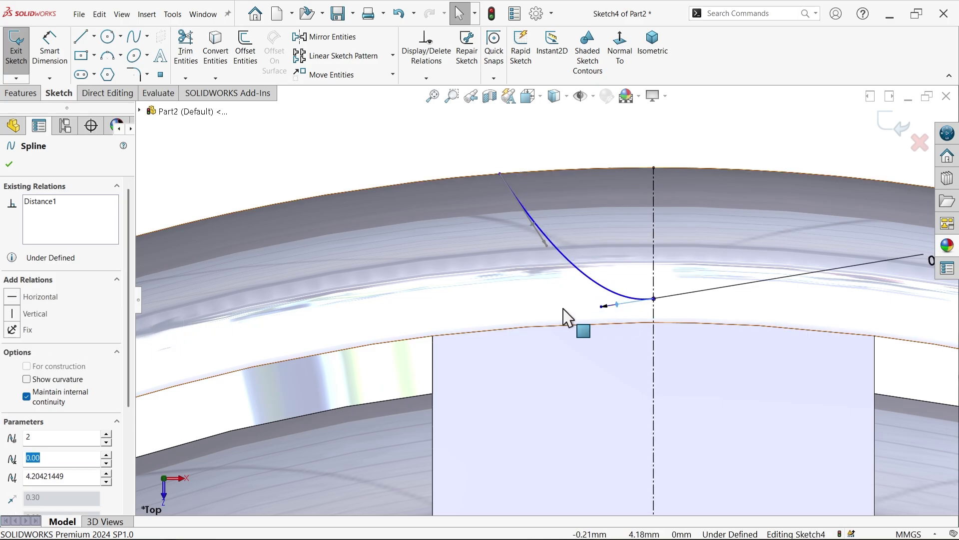
{"action": "left_click", "coordinate": [39, 294]}
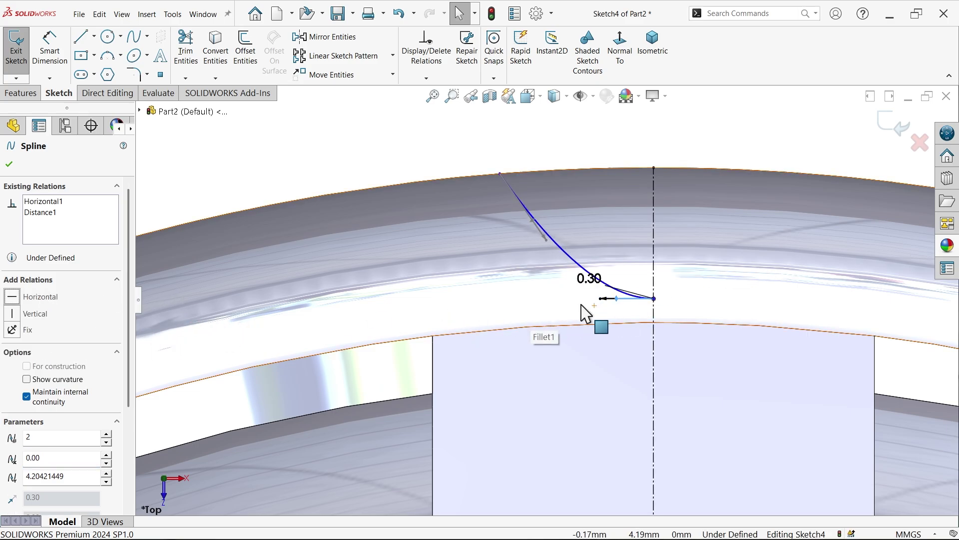
Mirror the notch spline about the vertical centerline, keeping the original
{"action": "left_click", "coordinate": [365, 38]}
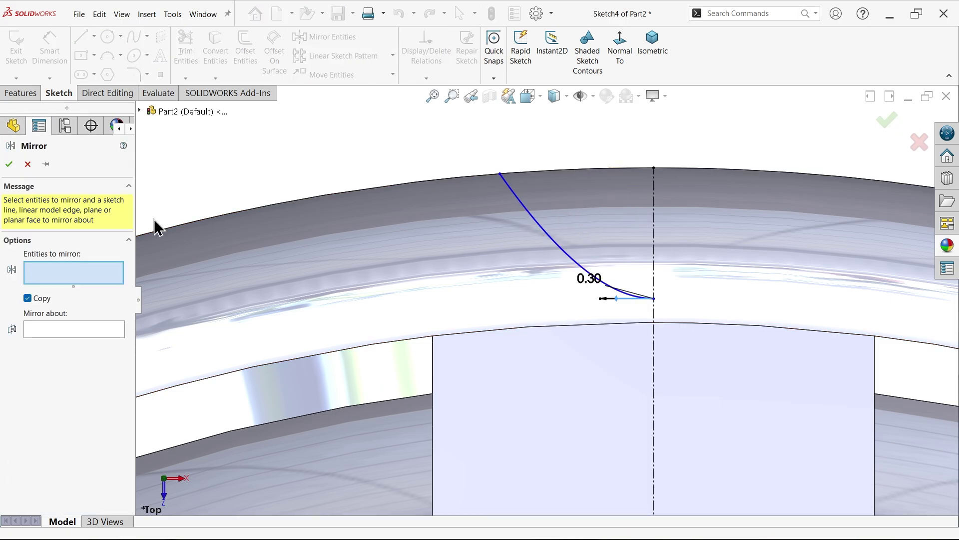
{"action": "left_click", "coordinate": [547, 235]}
{"action": "left_click", "coordinate": [80, 332]}
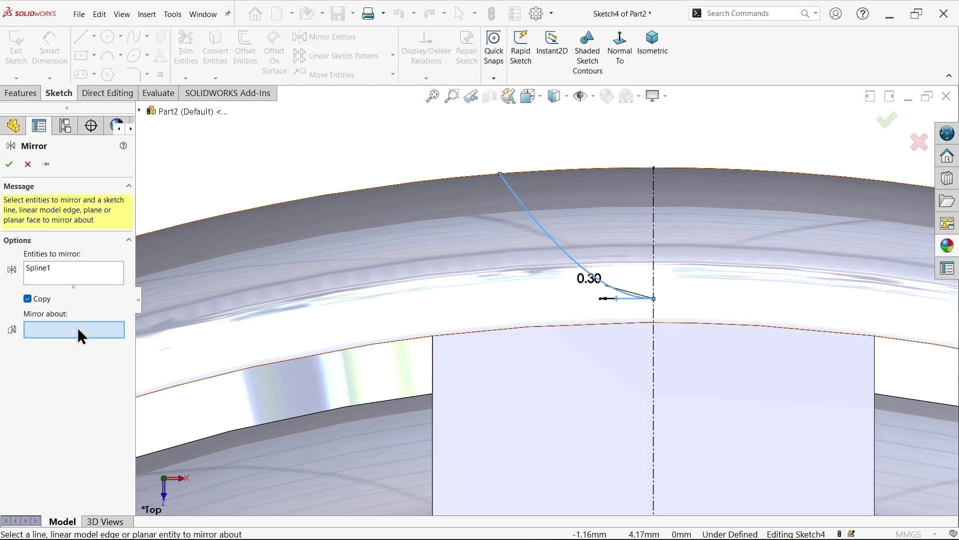
{"action": "left_click", "coordinate": [653, 275]}
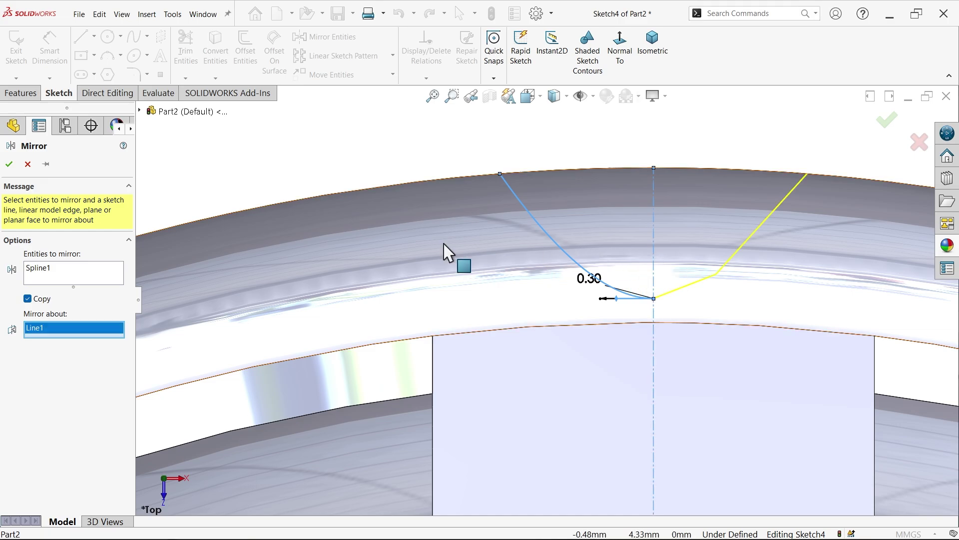
{"action": "left_click", "coordinate": [9, 164]}
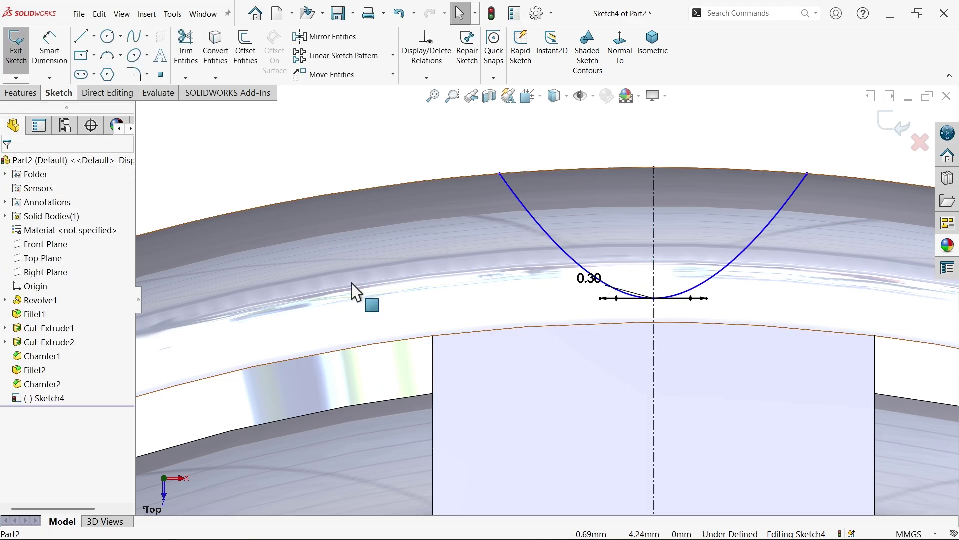
Dimension the horizontal distance between the two splines' outer endpoints to 0.5 mm
{"action": "left_click", "coordinate": [49, 50]}
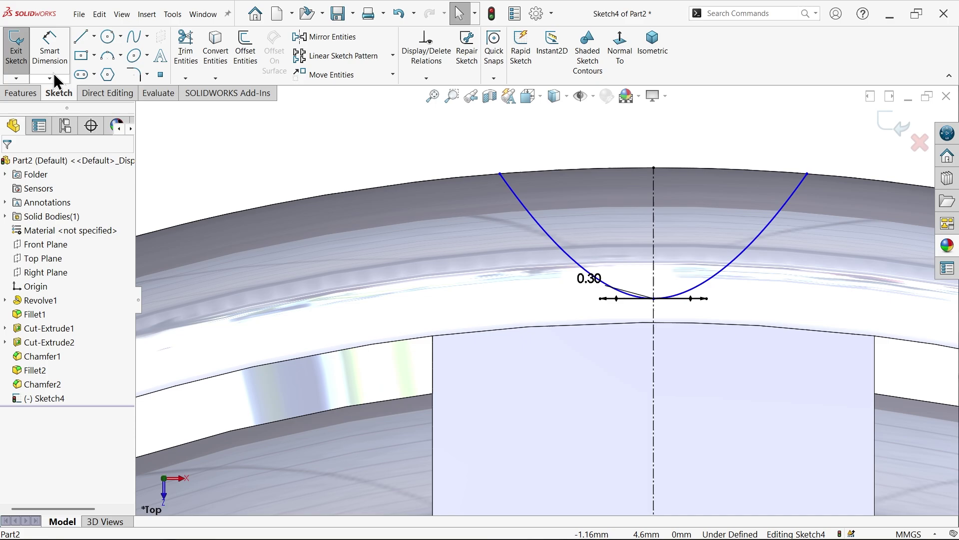
{"action": "left_click", "coordinate": [500, 173]}
{"action": "left_click", "coordinate": [808, 173]}
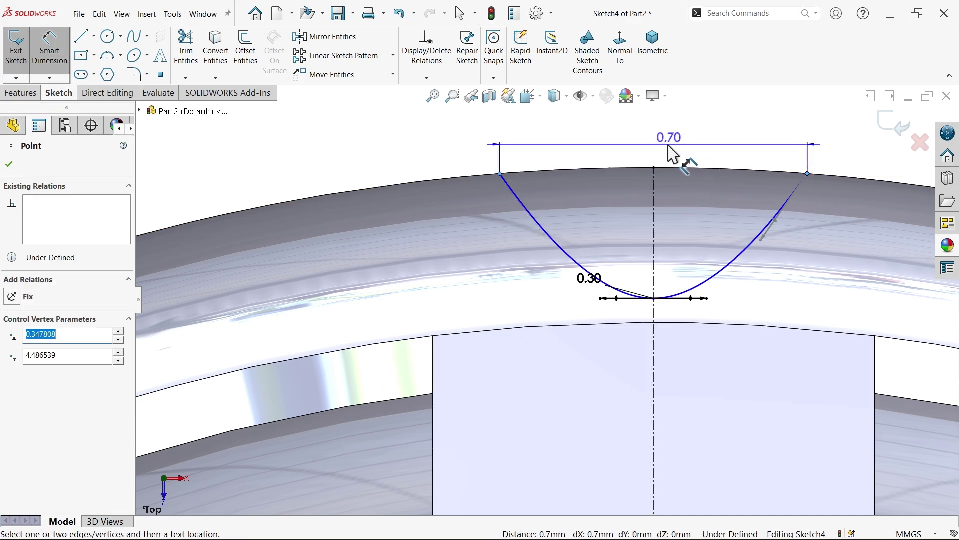
{"action": "left_click", "coordinate": [667, 154]}
{"action": "type", "text": "0.5"}
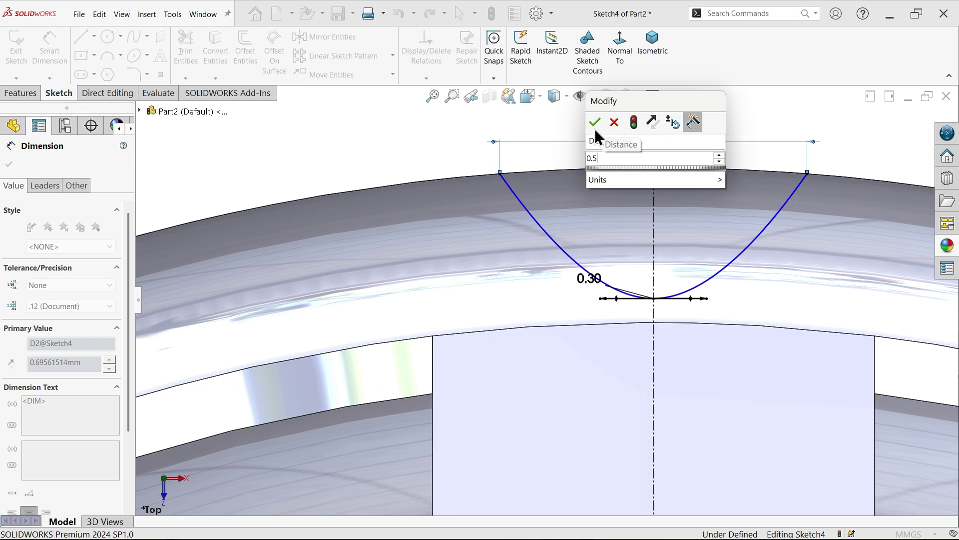
{"action": "left_click", "coordinate": [595, 122]}
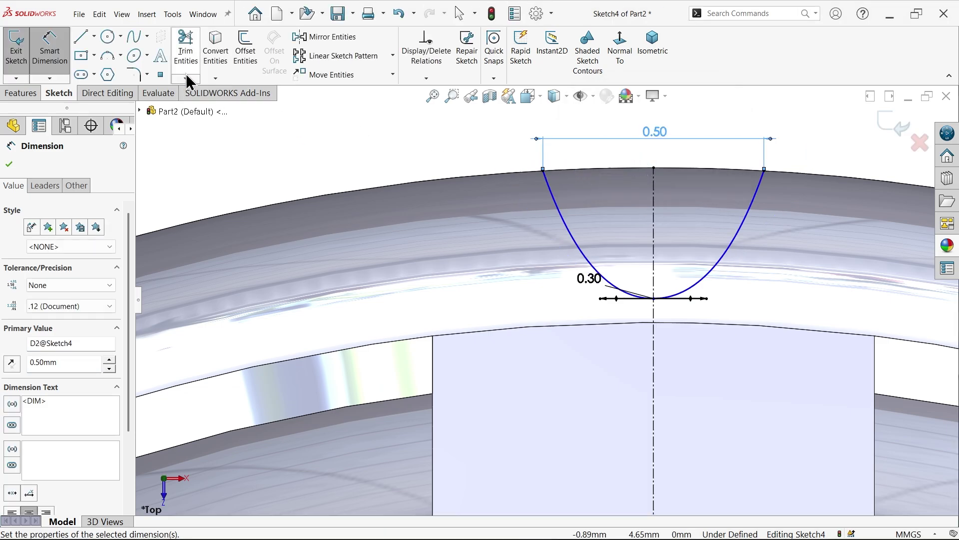
Close the notch profile with a three-point arc of about 0.63 mm radius between the splines' outer endpoints, bulging beyond the head's edge
{"action": "left_click", "coordinate": [108, 57]}
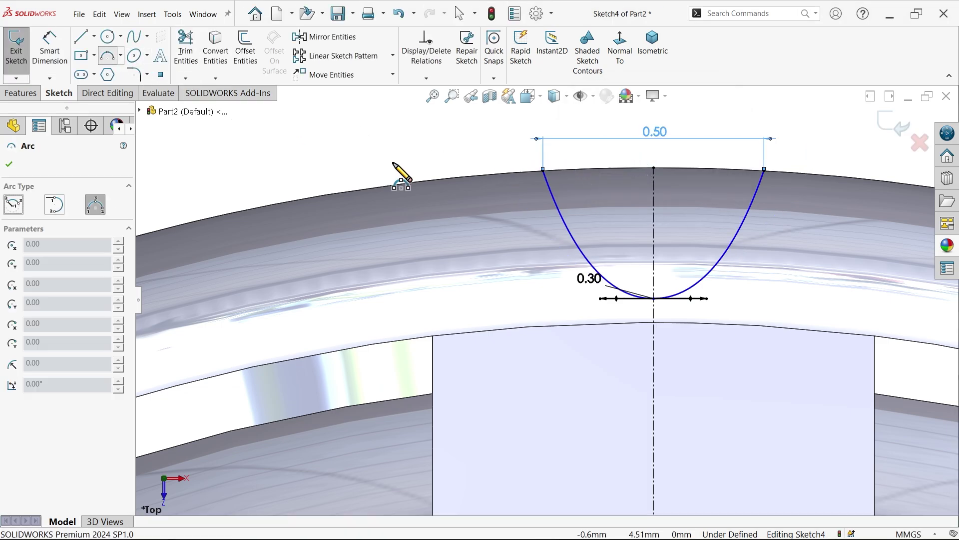
{"action": "left_click", "coordinate": [543, 170]}
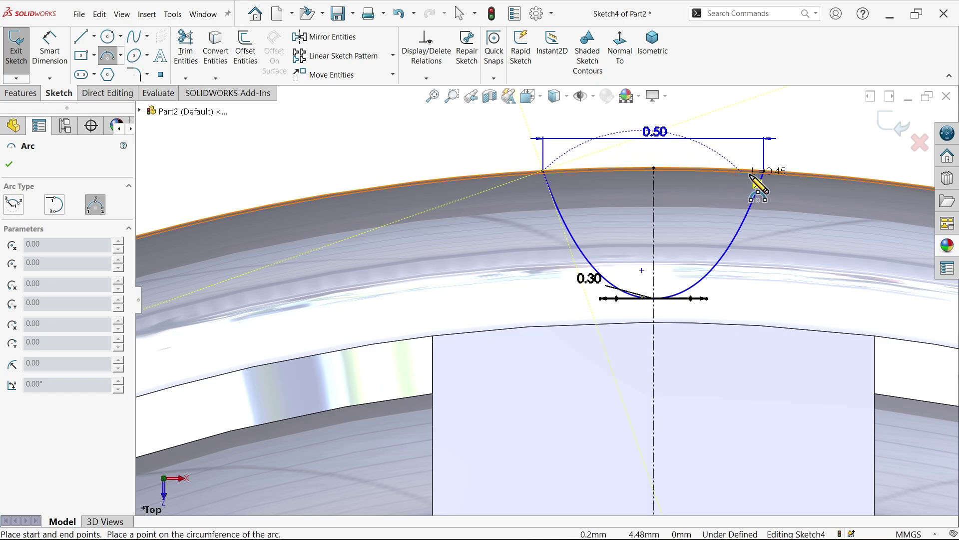
{"action": "left_click", "coordinate": [763, 170]}
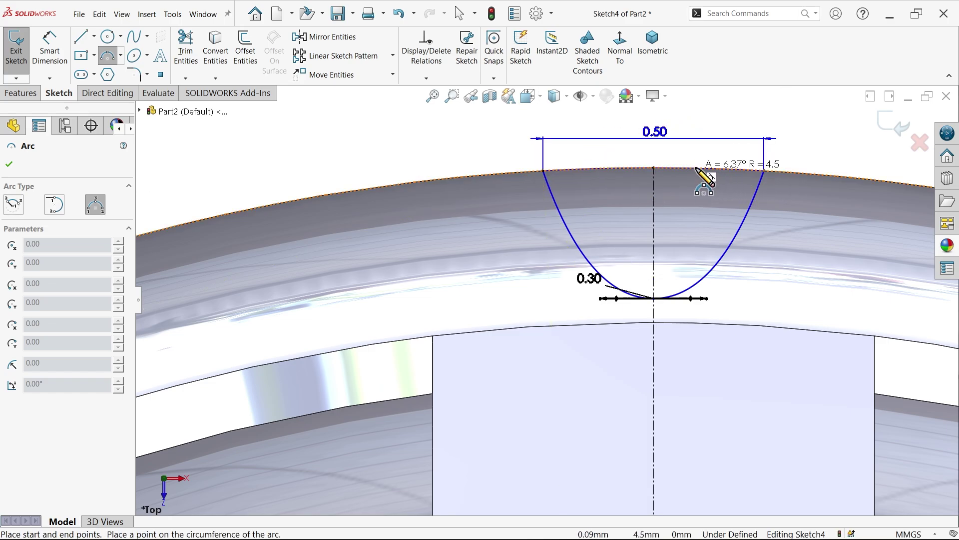
{"action": "left_click", "coordinate": [701, 152]}
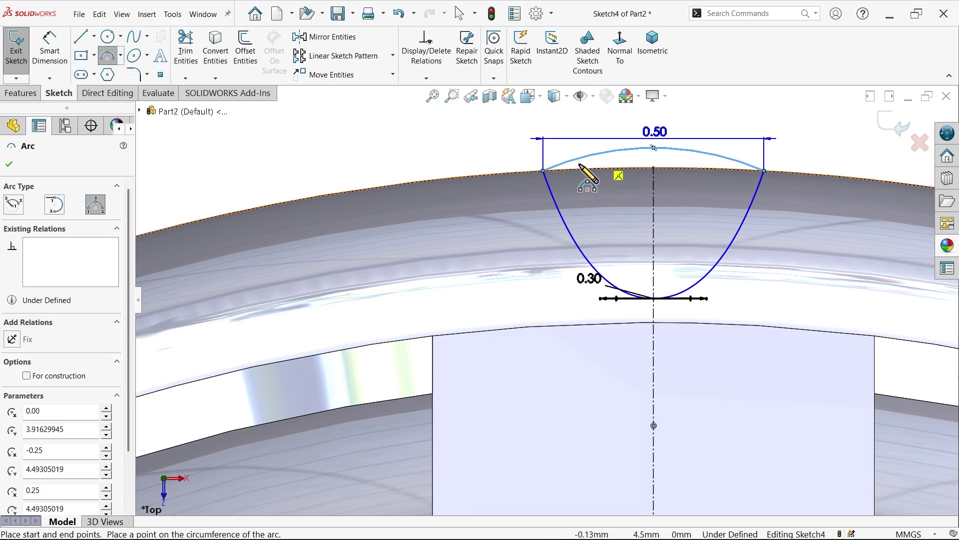
{"action": "right_click", "coordinate": [424, 145]}
{"action": "left_click", "coordinate": [448, 152]}
Dimension the distance from the origin to the splines' shared inner point on the centerline to 4.2 mm
{"action": "scroll", "coordinate": [650, 175], "scroll_direction": "down", "scroll_amount": 3}
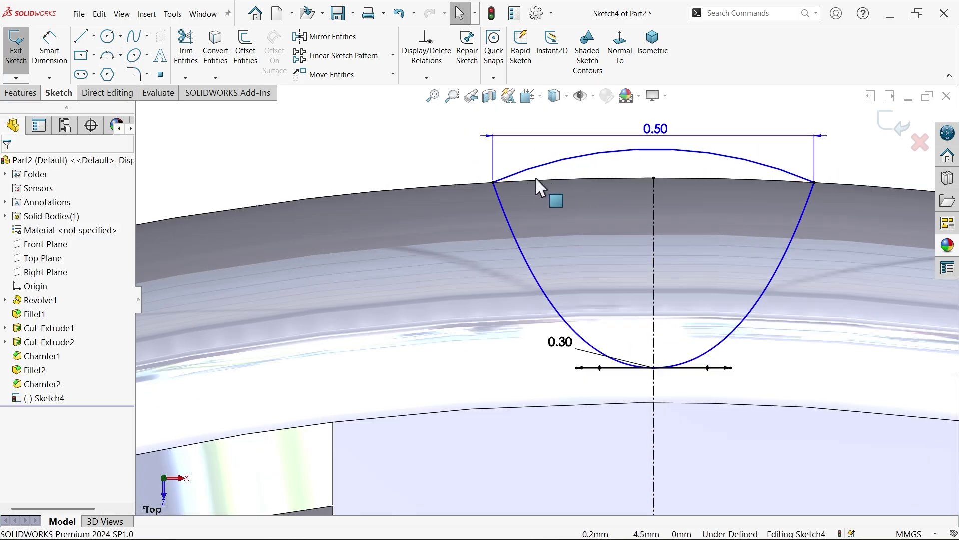
{"action": "left_click", "coordinate": [50, 50]}
{"action": "scroll", "coordinate": [396, 199], "scroll_direction": "up", "scroll_amount": 2}
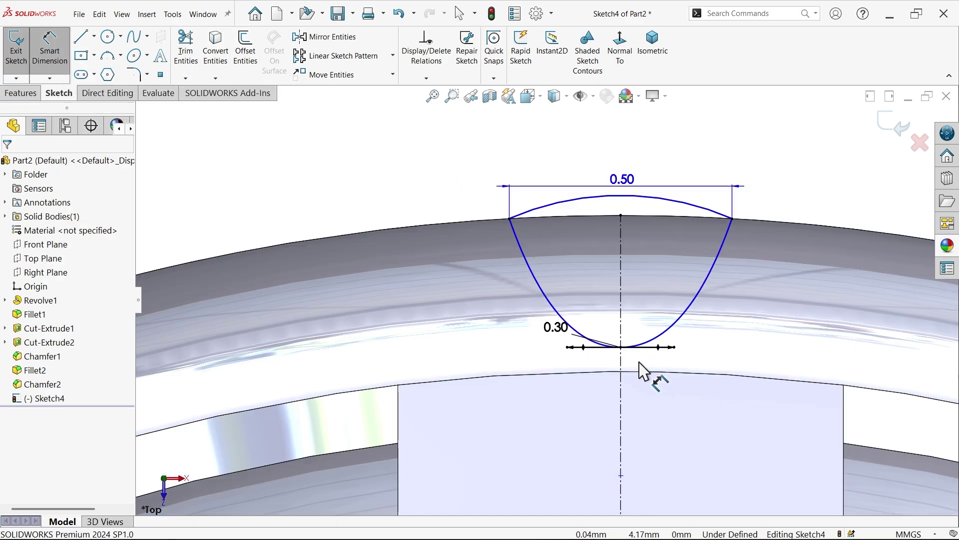
{"action": "left_click", "coordinate": [621, 346]}
{"action": "scroll", "coordinate": [593, 377], "scroll_direction": "up", "scroll_amount": 5}
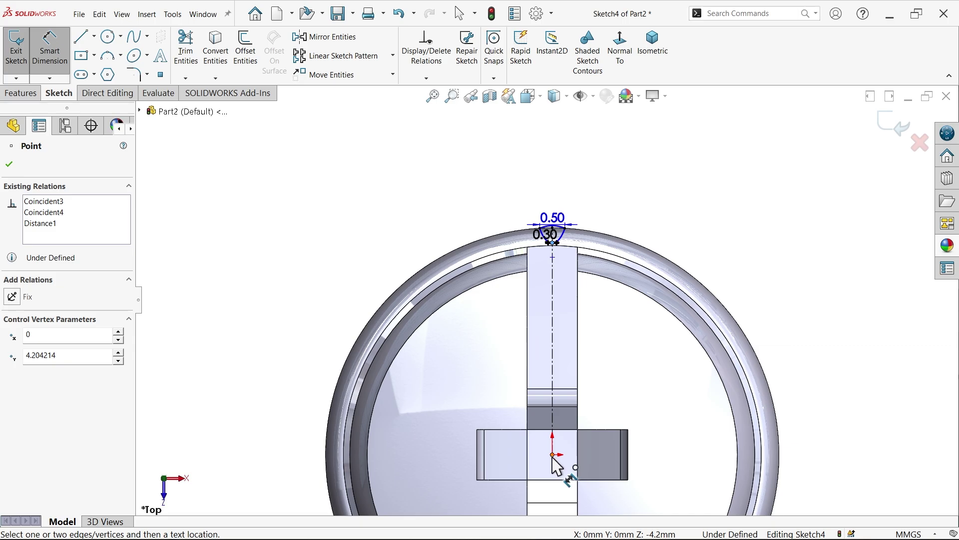
{"action": "left_click", "coordinate": [552, 456]}
{"action": "left_click", "coordinate": [270, 350]}
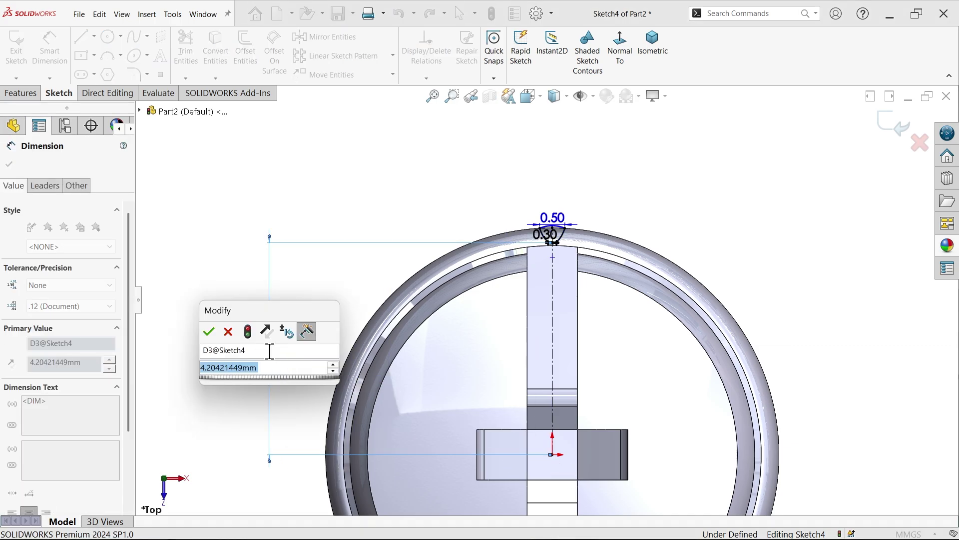
{"action": "type", "text": "4.2"}
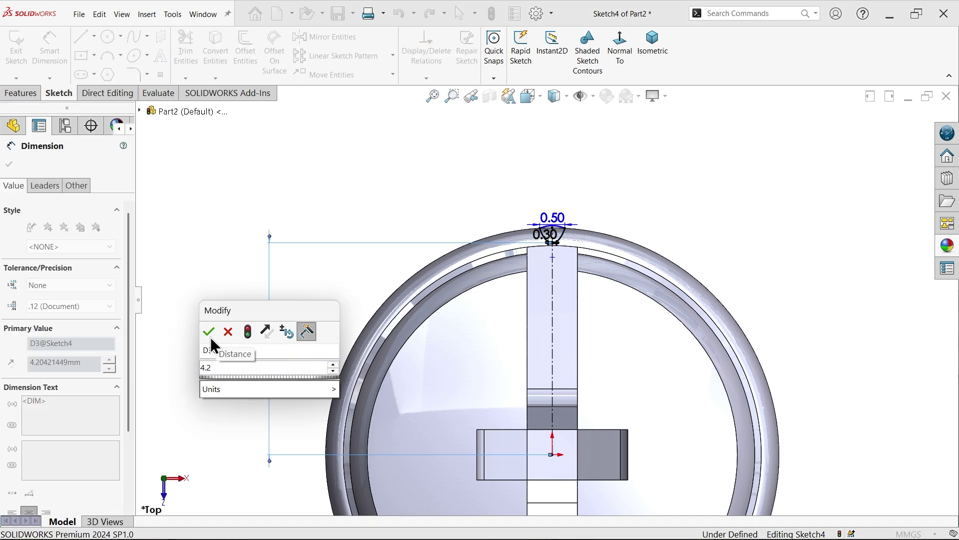
{"action": "left_click", "coordinate": [209, 333]}
Dimension the closing arc's radius, accepting the size as drawn
{"action": "scroll", "coordinate": [492, 310], "scroll_direction": "down", "scroll_amount": 5}
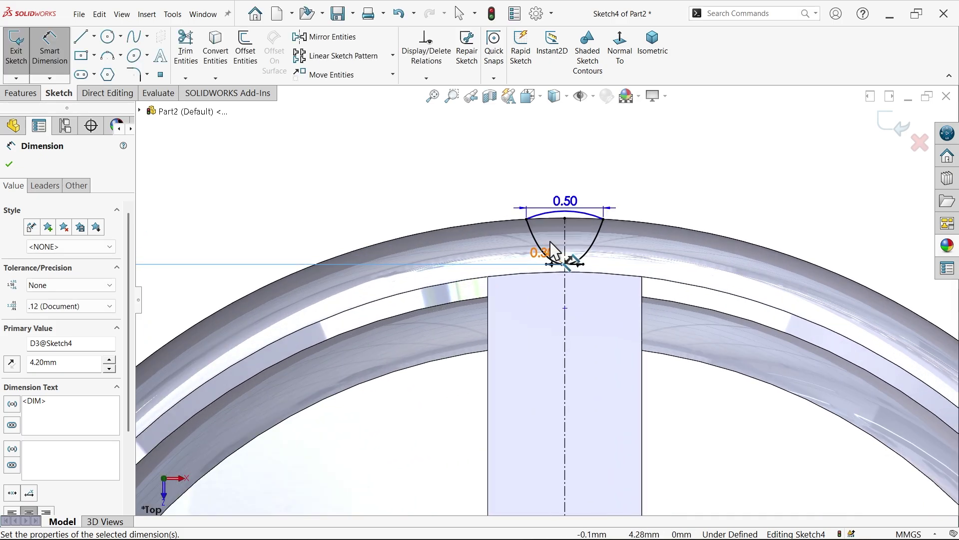
{"action": "scroll", "coordinate": [573, 229], "scroll_direction": "down", "scroll_amount": 5}
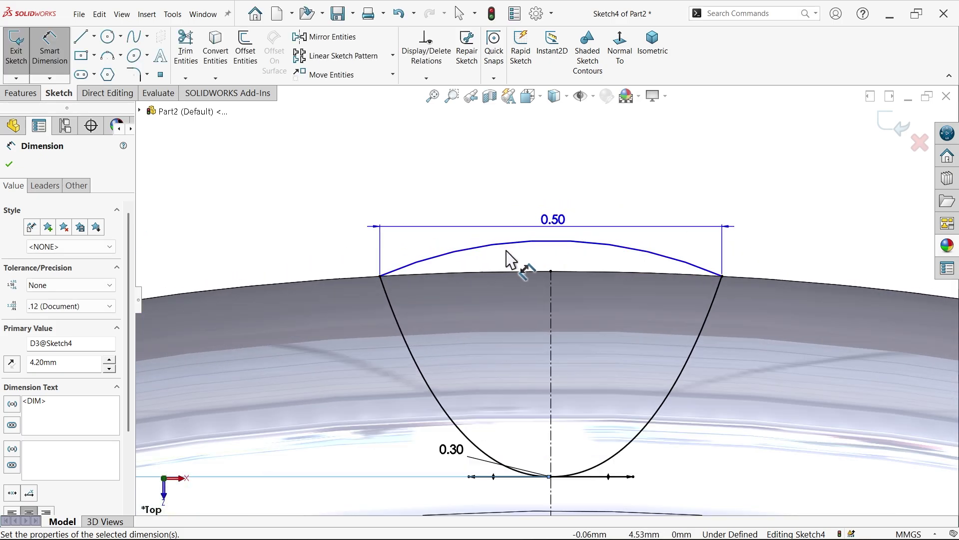
{"action": "left_click", "coordinate": [495, 252]}
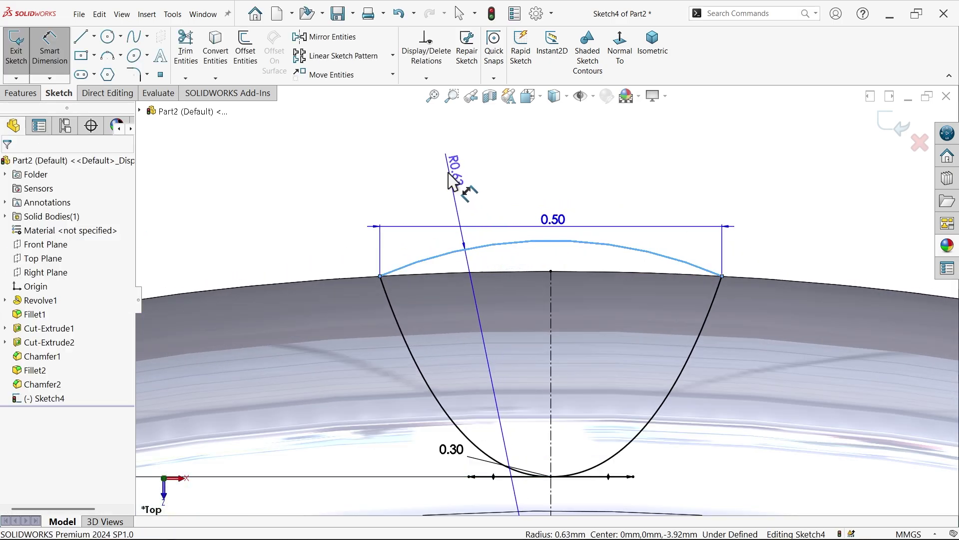
{"action": "left_click", "coordinate": [455, 210]}
{"action": "left_click", "coordinate": [454, 210]}
{"action": "left_click", "coordinate": [389, 155]}
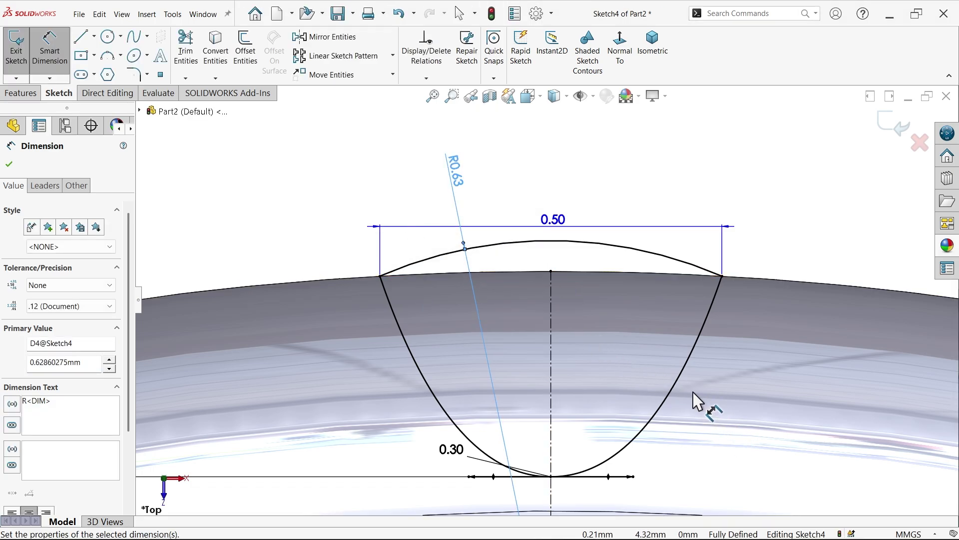
Cut-extrude the closed notch profile Through All in the reversed direction, up through the screw head
{"action": "left_click", "coordinate": [654, 58]}
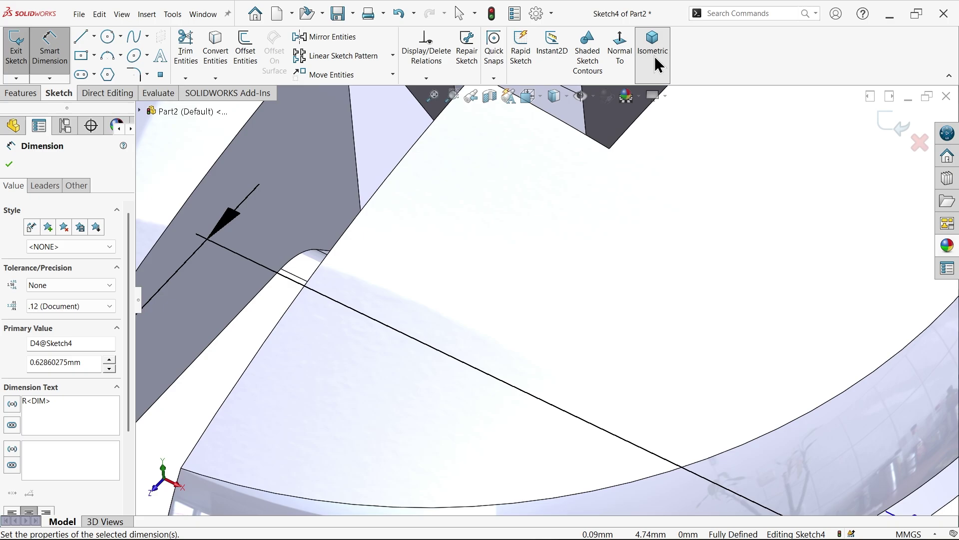
{"action": "left_click", "coordinate": [23, 93]}
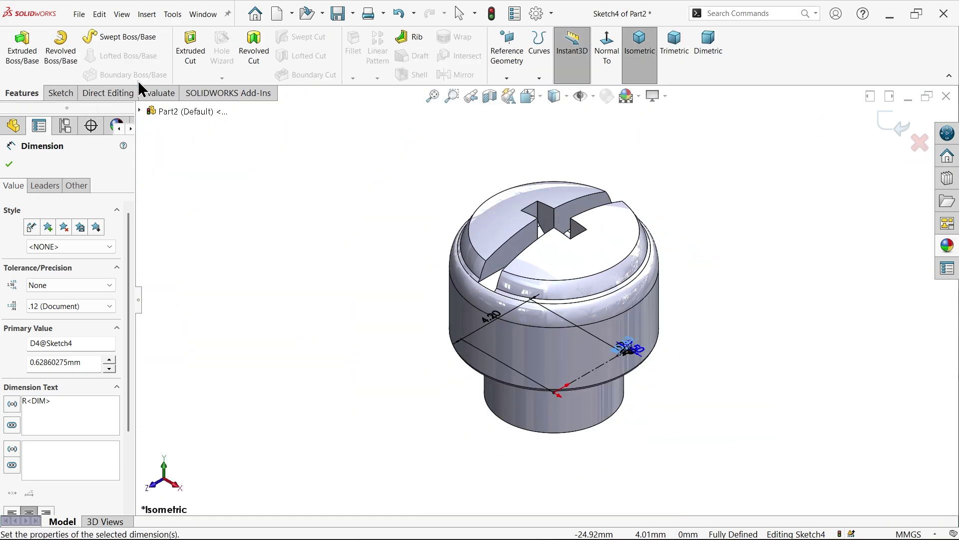
{"action": "left_click", "coordinate": [191, 59]}
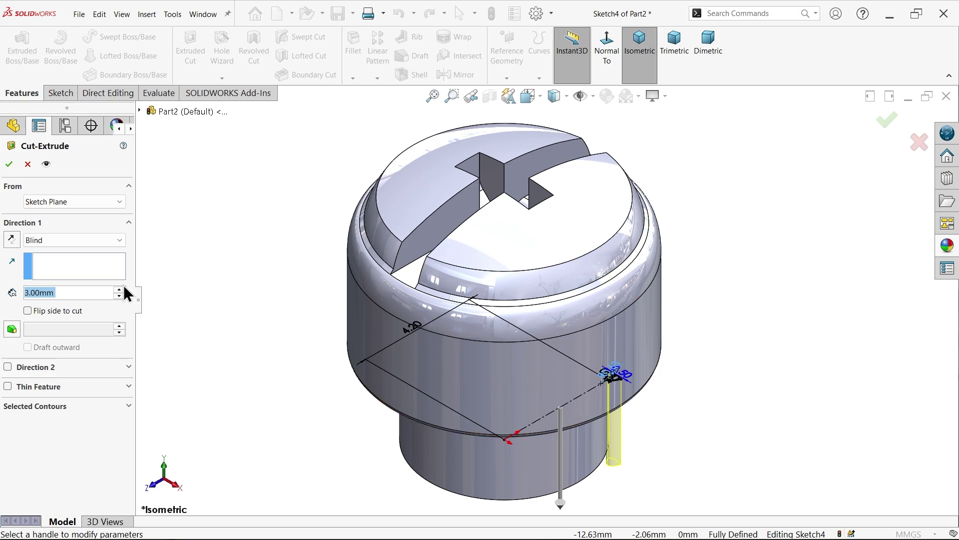
{"action": "left_click", "coordinate": [10, 240]}
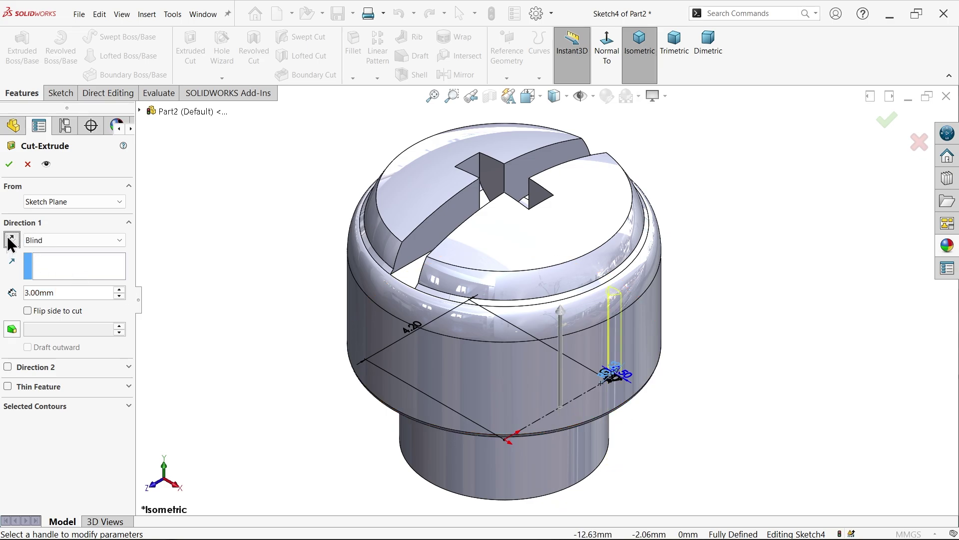
{"action": "left_click", "coordinate": [52, 240]}
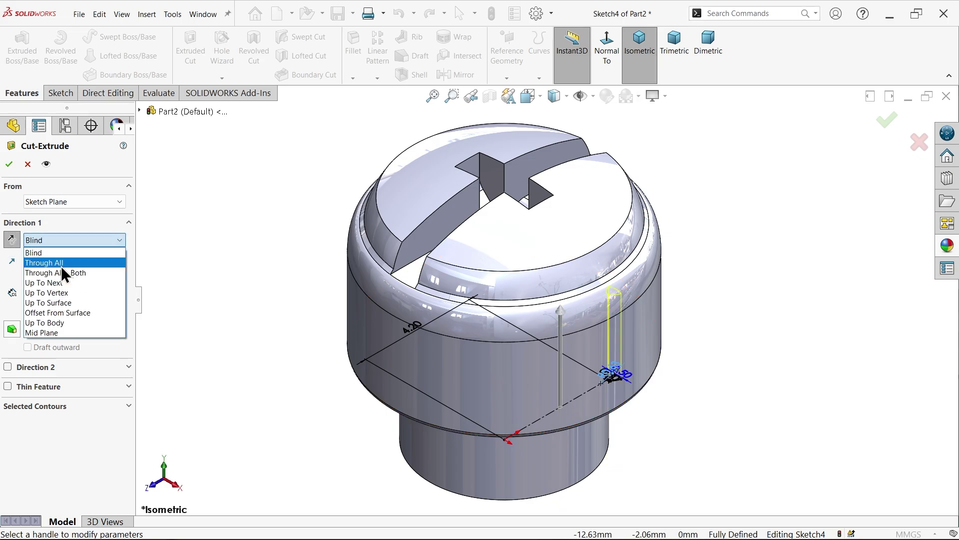
{"action": "left_click", "coordinate": [60, 263]}
{"action": "middle_click_drag", "start_coordinate": [256, 277], "coordinate": [405, 304]}
{"action": "scroll", "coordinate": [402, 300], "scroll_direction": "down", "scroll_amount": 2}
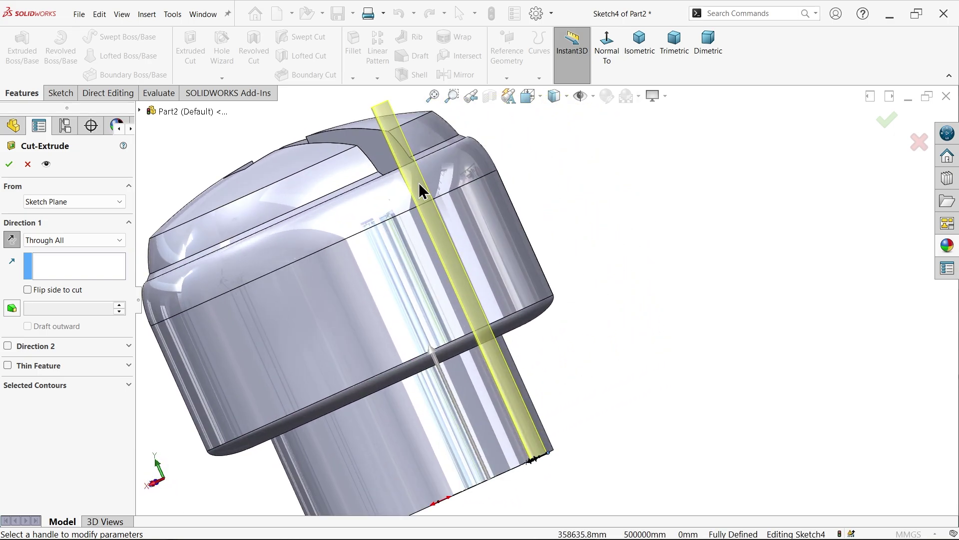
{"action": "left_click", "coordinate": [8, 166]}
Set up a circular pattern around the cylindrical face of the collar below the head, with 37 equally spaced instances over 360°
{"action": "middle_click_drag", "start_coordinate": [617, 230], "coordinate": [580, 292]}
{"action": "scroll", "coordinate": [381, 268], "scroll_direction": "down", "scroll_amount": 5}
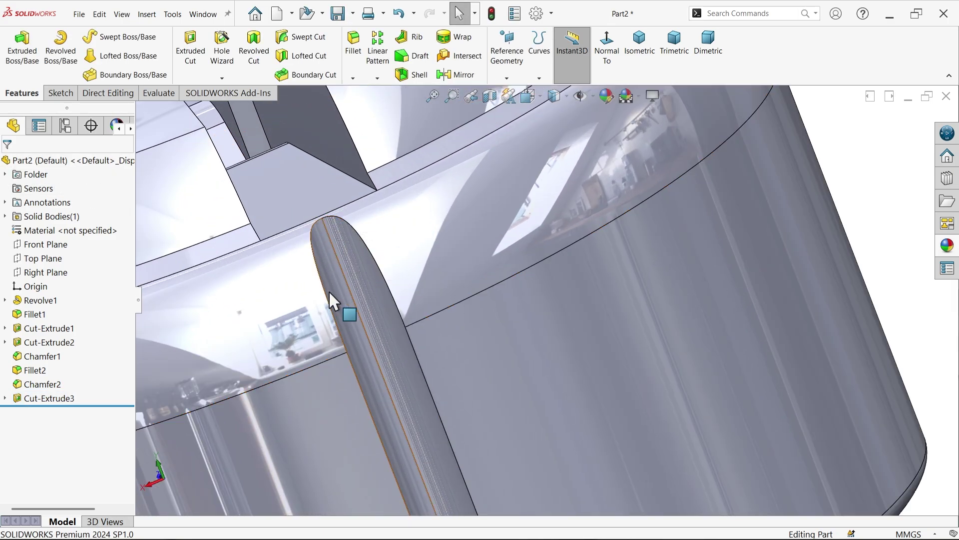
{"action": "scroll", "coordinate": [328, 290], "scroll_direction": "up", "scroll_amount": 5}
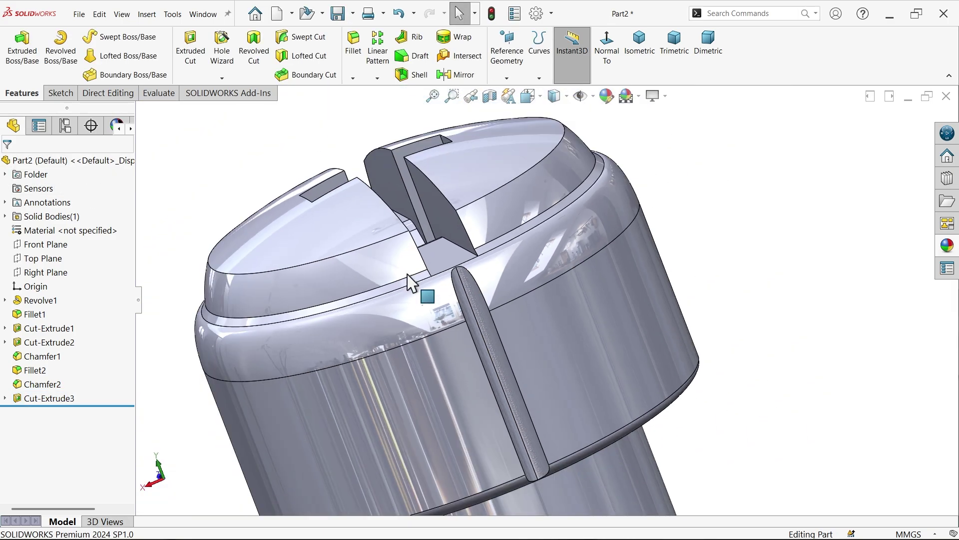
{"action": "left_click", "coordinate": [377, 79]}
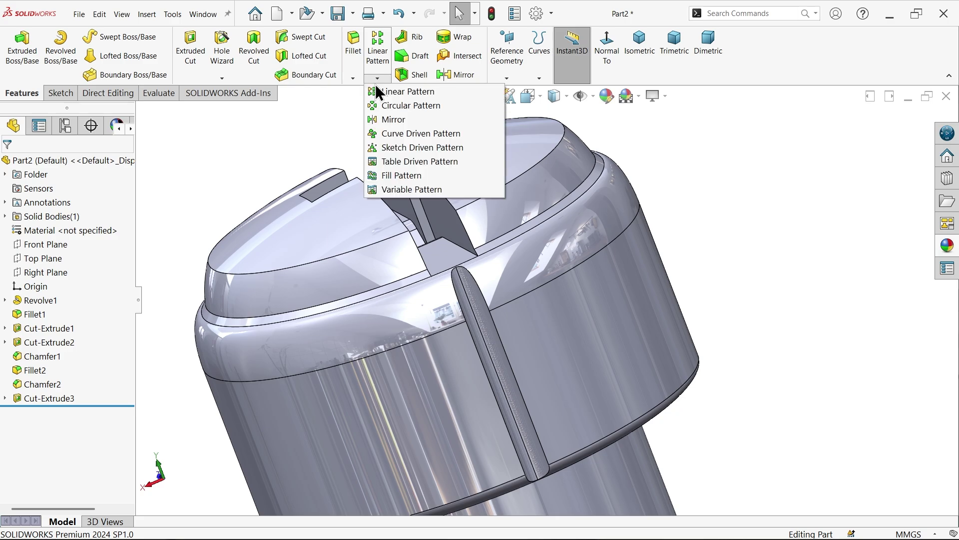
{"action": "left_click", "coordinate": [401, 106]}
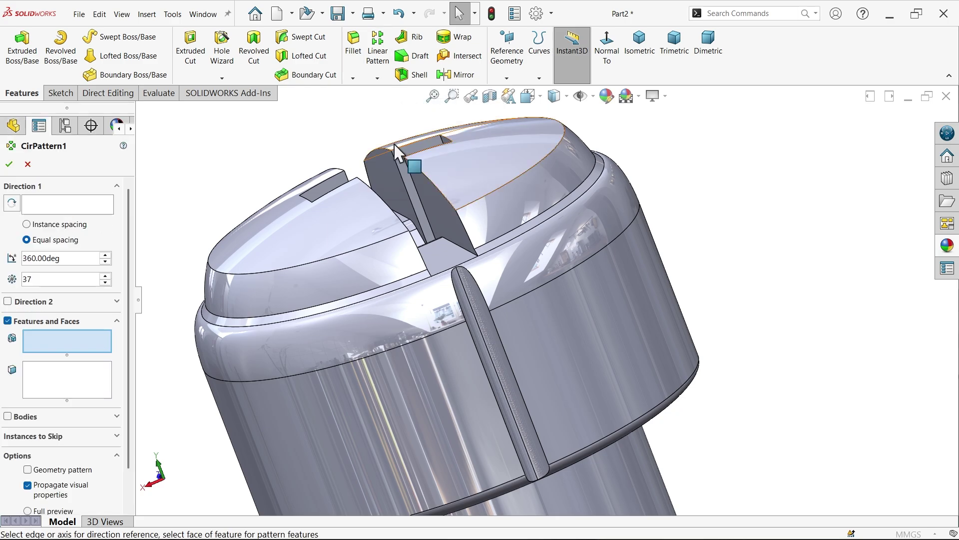
{"action": "left_click", "coordinate": [58, 212]}
{"action": "scroll", "coordinate": [180, 244], "scroll_direction": "up", "scroll_amount": 5}
{"action": "scroll", "coordinate": [546, 362], "scroll_direction": "down", "scroll_amount": 4}
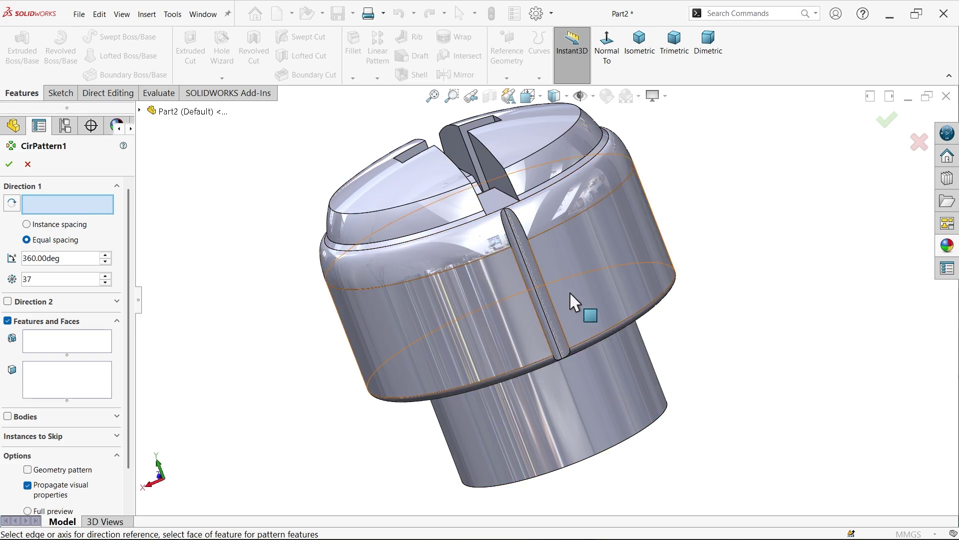
{"action": "scroll", "coordinate": [553, 274], "scroll_direction": "down", "scroll_amount": 2}
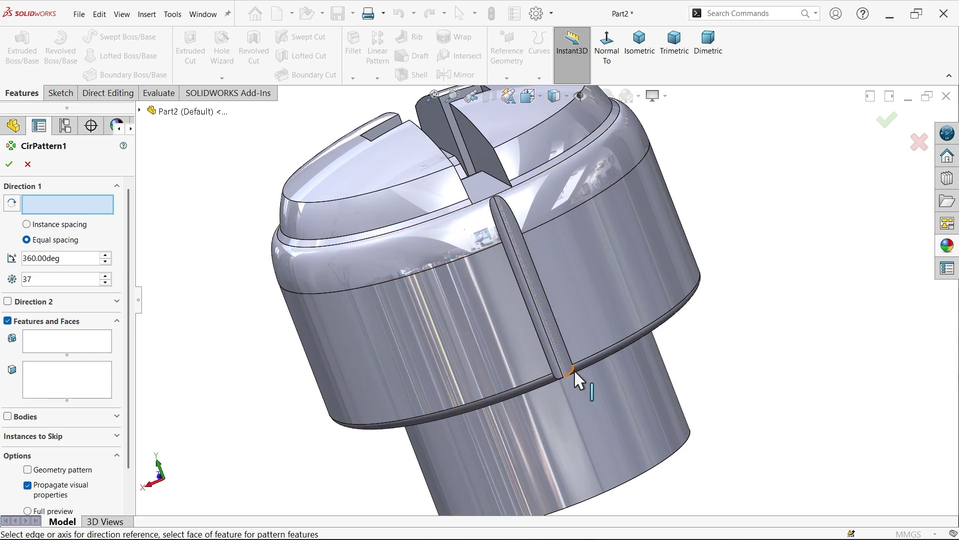
{"action": "left_click", "coordinate": [587, 424]}
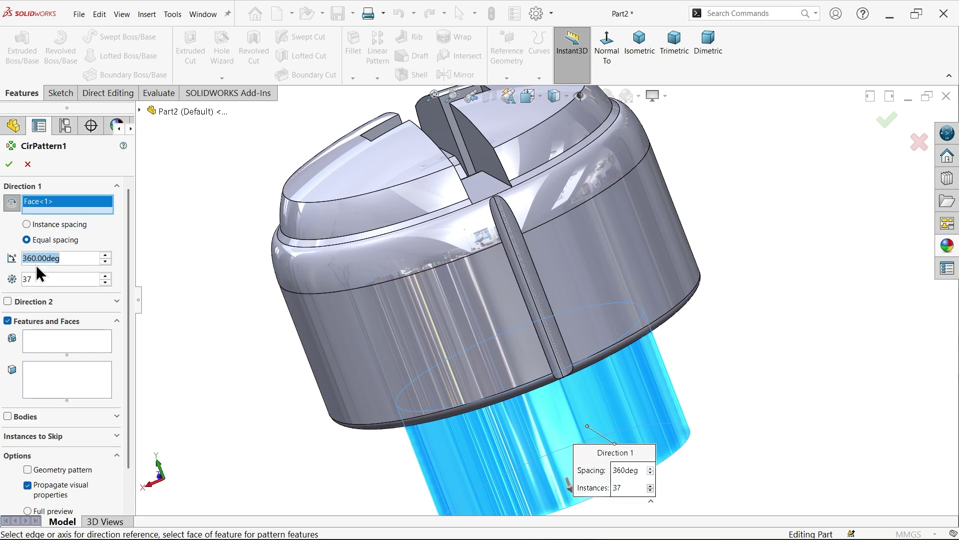
{"action": "double_click", "coordinate": [42, 281]}
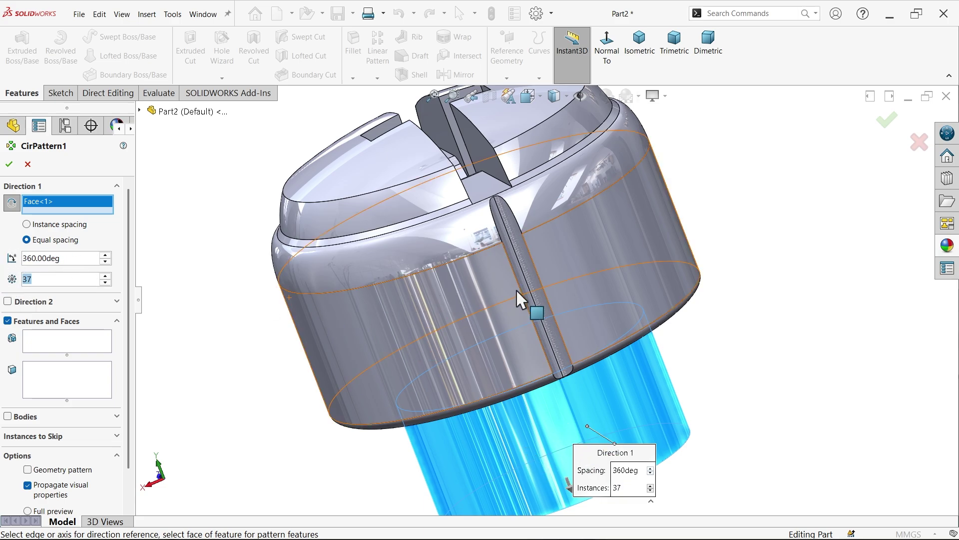
Choose the notch cut in the head as the feature to repeat and create the circular pattern
{"action": "left_click", "coordinate": [58, 342]}
{"action": "scroll", "coordinate": [535, 228], "scroll_direction": "down", "scroll_amount": 3}
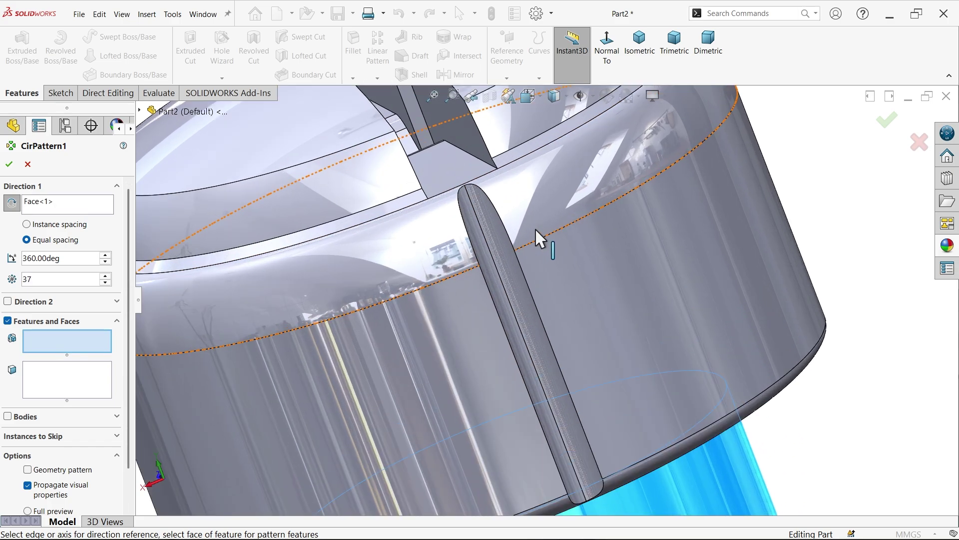
{"action": "left_click", "coordinate": [496, 236]}
{"action": "scroll", "coordinate": [499, 260], "scroll_direction": "up", "scroll_amount": 5}
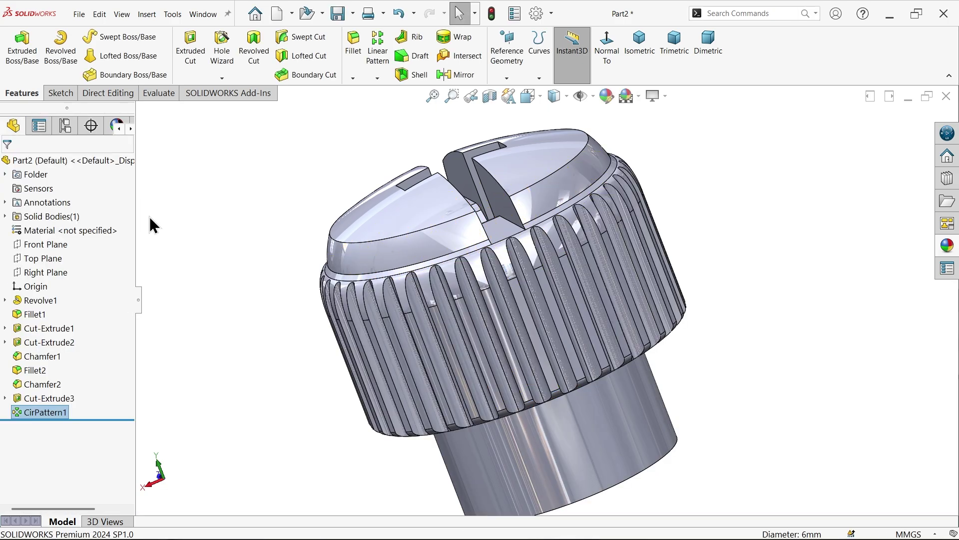
Switch to the reference drawing and examine the threaded shank's diameter, length and chamfers and the collar's fillet radii
{"action": "middle_click_drag", "start_coordinate": [150, 220], "coordinate": [306, 290]}
{"action": "left_click", "coordinate": [639, 40]}
{"action": "key", "text": "alt+Tab"}
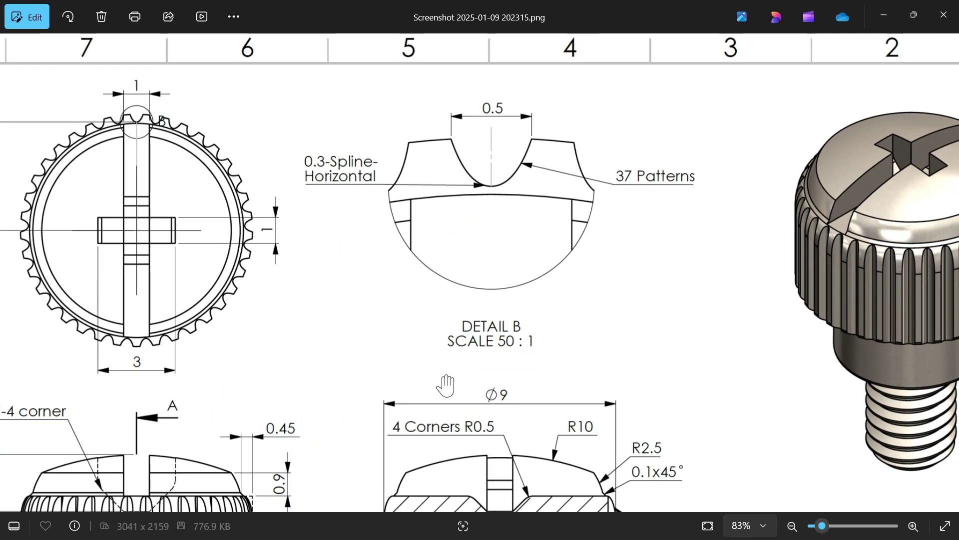
{"action": "left_click_drag", "start_coordinate": [348, 377], "coordinate": [418, 187]}
{"action": "scroll", "coordinate": [418, 339], "scroll_direction": "down", "scroll_amount": 5}
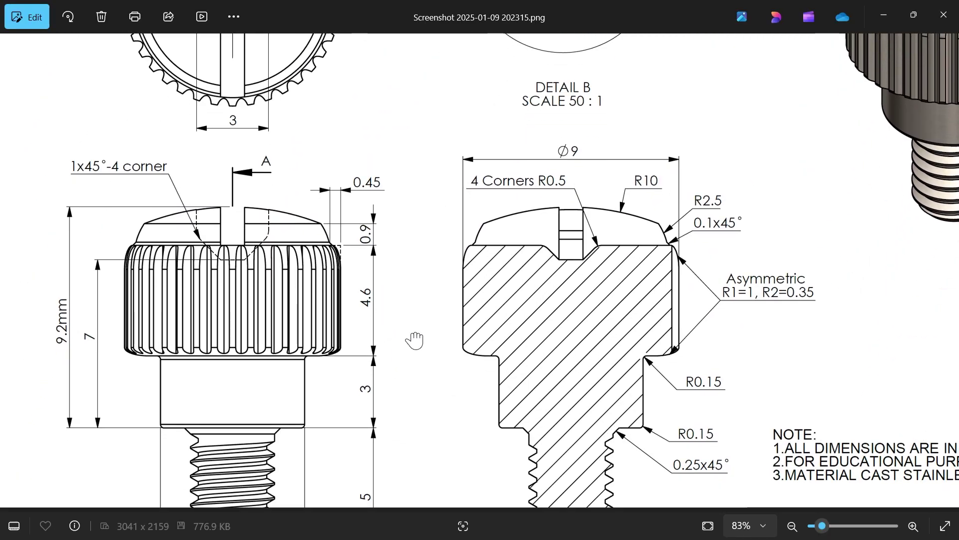
{"action": "scroll", "coordinate": [353, 310], "scroll_direction": "left", "scroll_amount": 2}
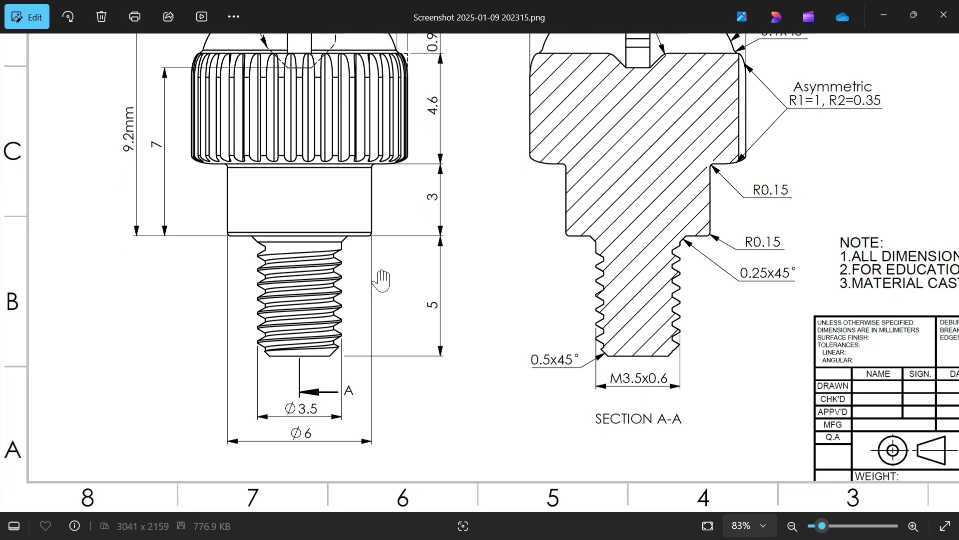
{"action": "scroll", "coordinate": [396, 251], "scroll_direction": "up", "scroll_amount": 3, "text": "ctrl"}
{"action": "left_click_drag", "start_coordinate": [578, 274], "coordinate": [428, 264]}
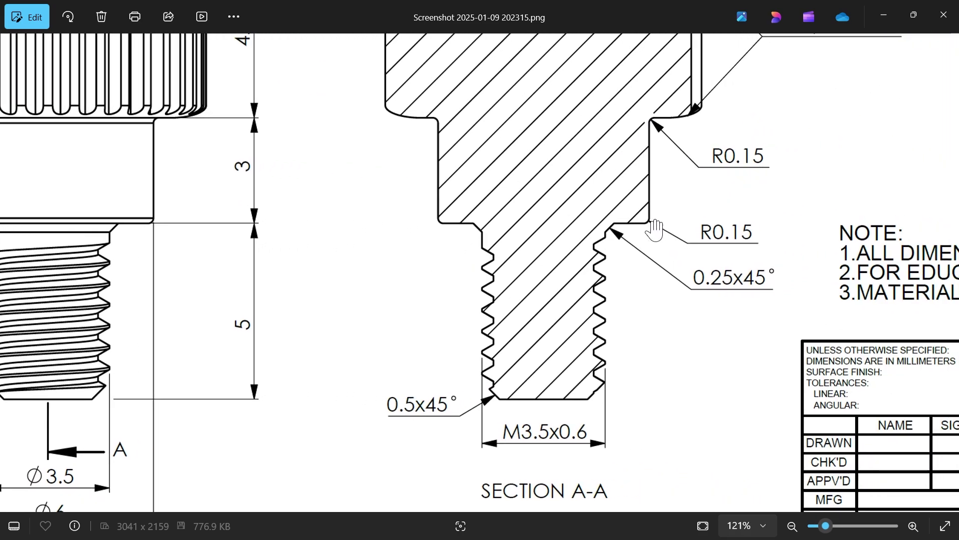
{"action": "left_click_drag", "start_coordinate": [604, 275], "coordinate": [622, 266]}
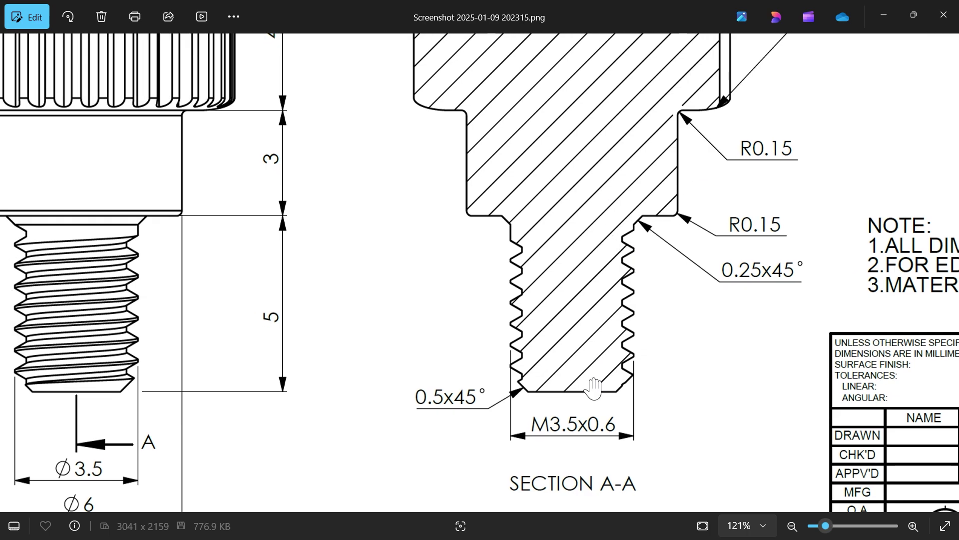
{"action": "left_click_drag", "start_coordinate": [594, 389], "coordinate": [698, 373]}
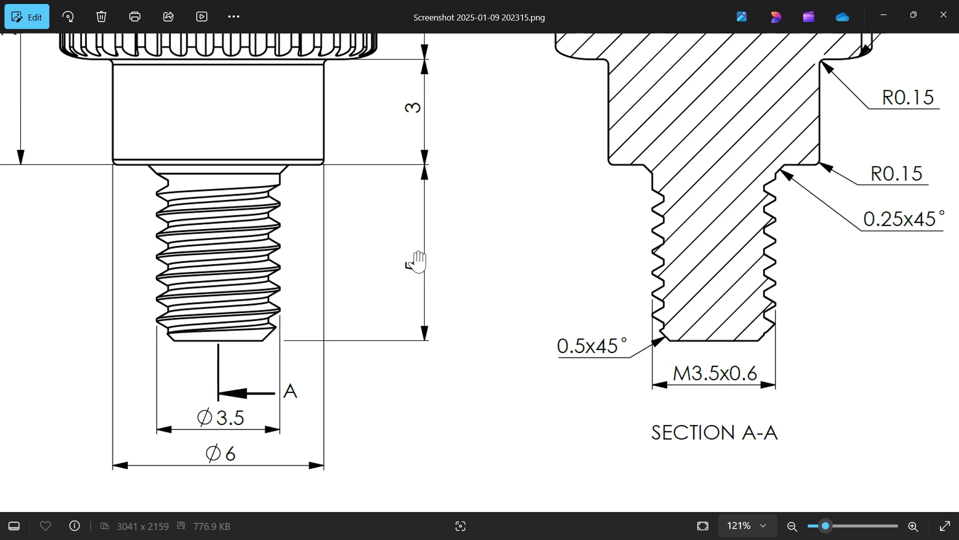
{"action": "left_click_drag", "start_coordinate": [780, 199], "coordinate": [650, 231]}
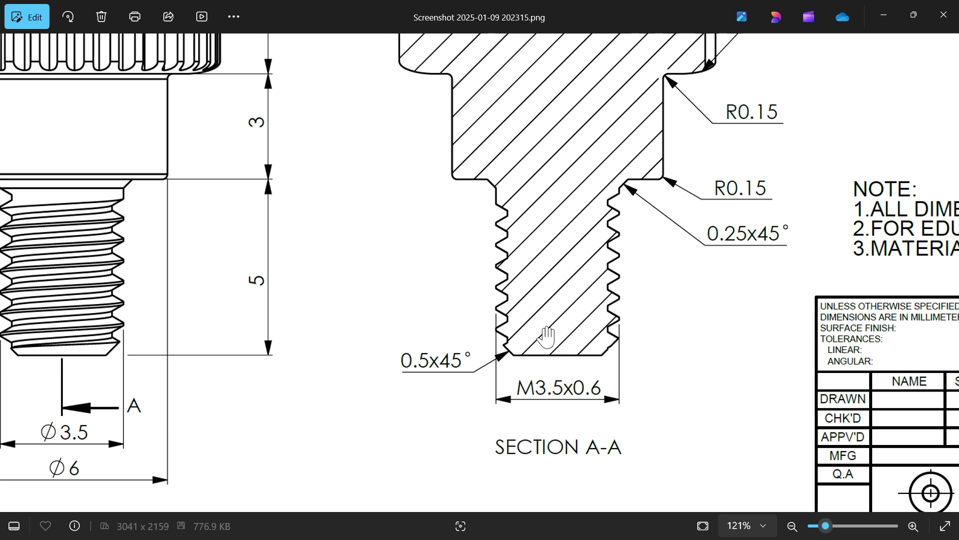
{"action": "scroll", "coordinate": [546, 283], "scroll_direction": "down", "scroll_amount": 4}
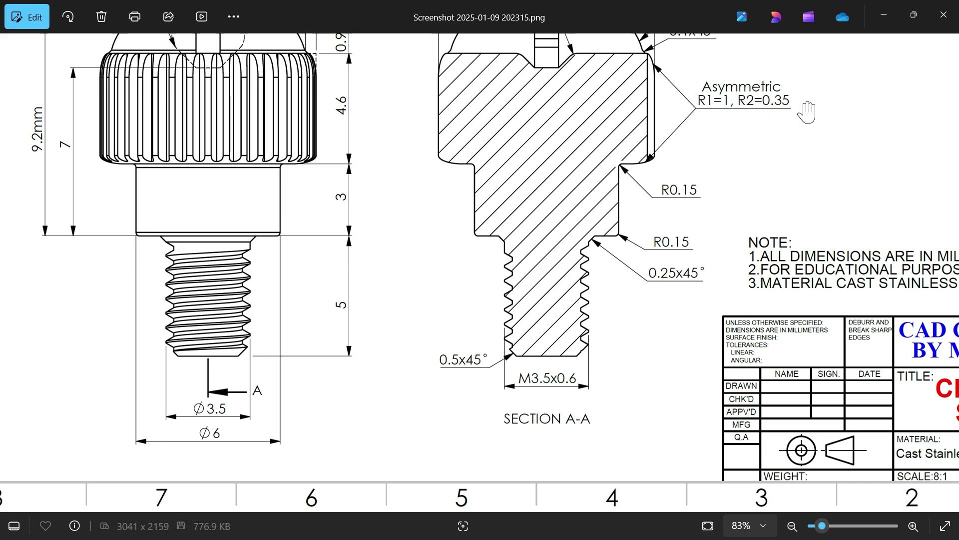
{"action": "left_click", "coordinate": [885, 20]}
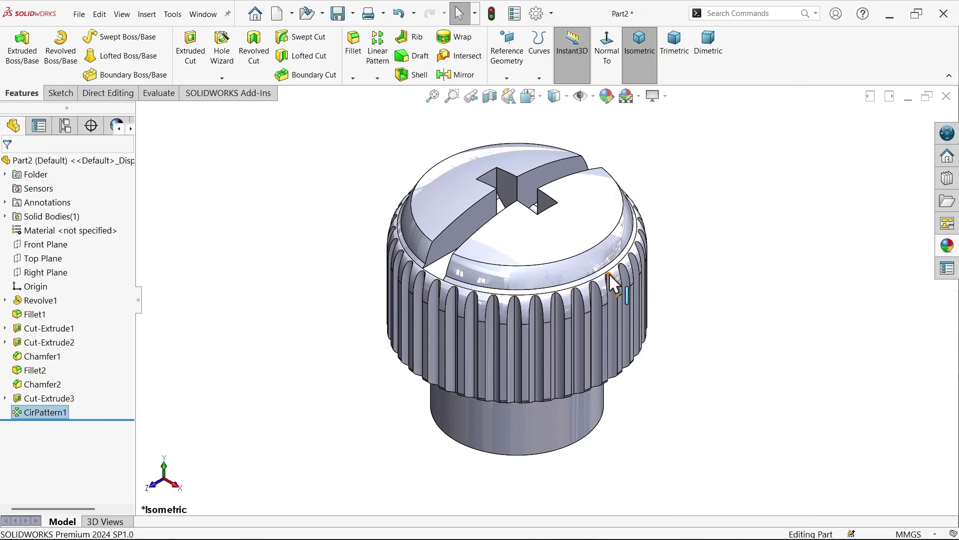
Sketch a circle about 2.96 mm in diameter, centered on the origin, on the collar's flat end face
{"action": "middle_click_drag", "start_coordinate": [609, 273], "coordinate": [571, 190]}
{"action": "scroll", "coordinate": [479, 345], "scroll_direction": "down", "scroll_amount": 3}
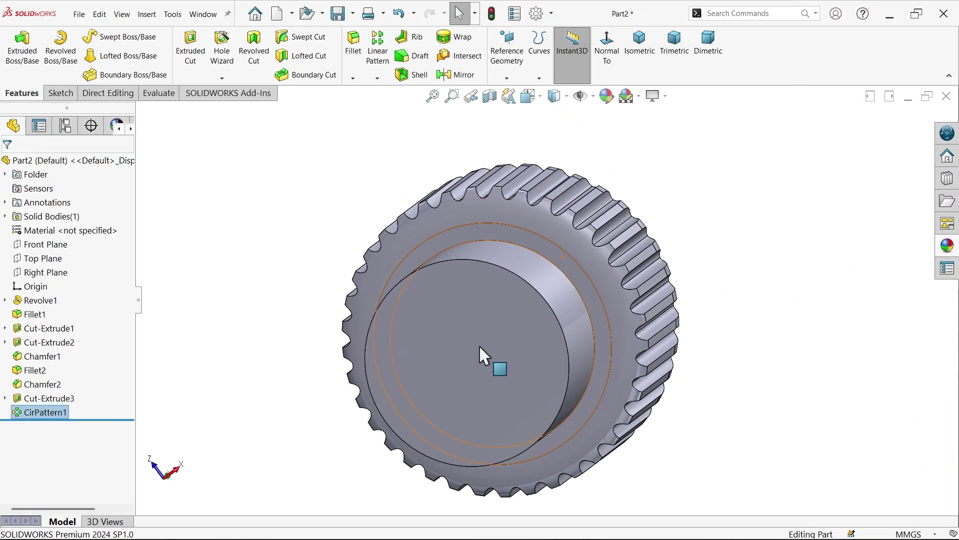
{"action": "left_click", "coordinate": [478, 345]}
{"action": "left_click", "coordinate": [526, 317]}
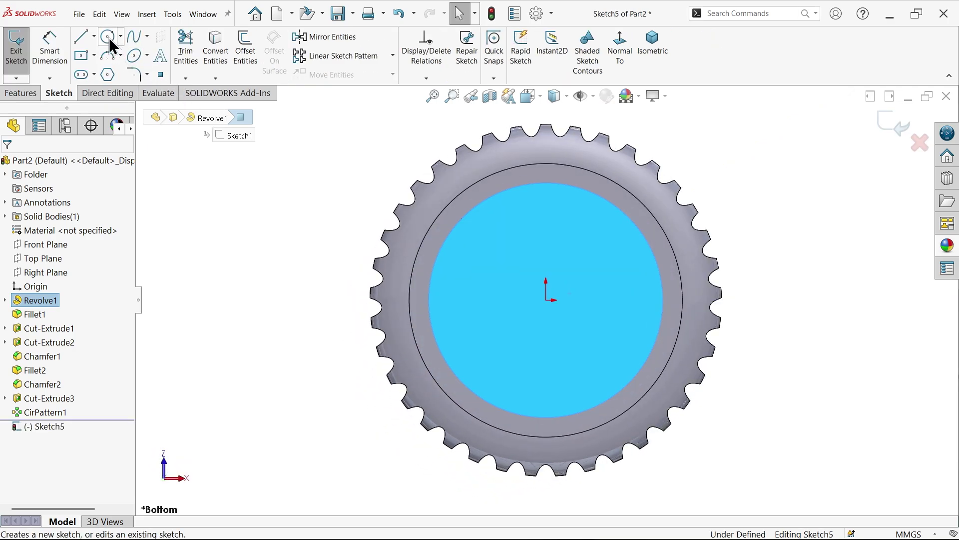
{"action": "left_click", "coordinate": [107, 37]}
{"action": "left_click", "coordinate": [547, 300]}
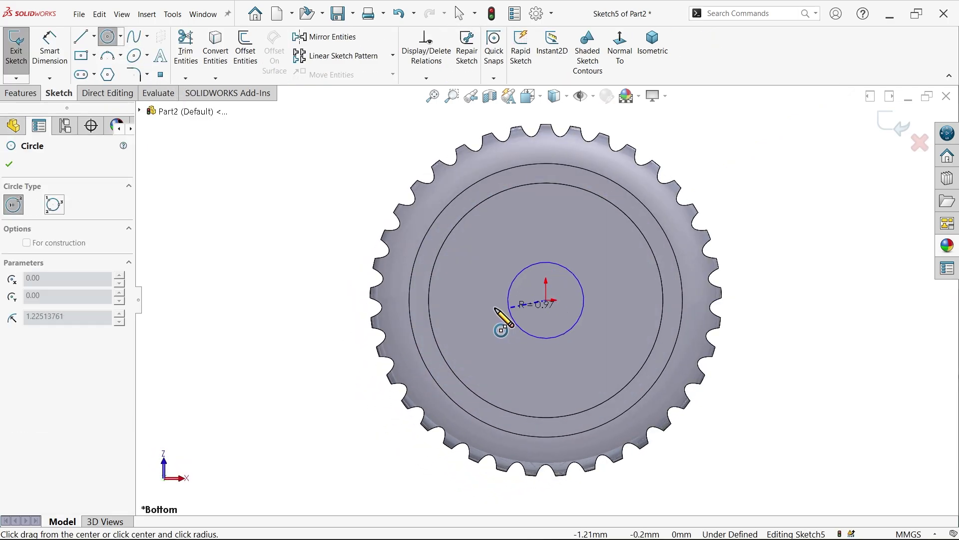
{"action": "left_click", "coordinate": [491, 320]}
Dimension the circle's diameter to 3.5 mm
{"action": "left_click", "coordinate": [66, 65]}
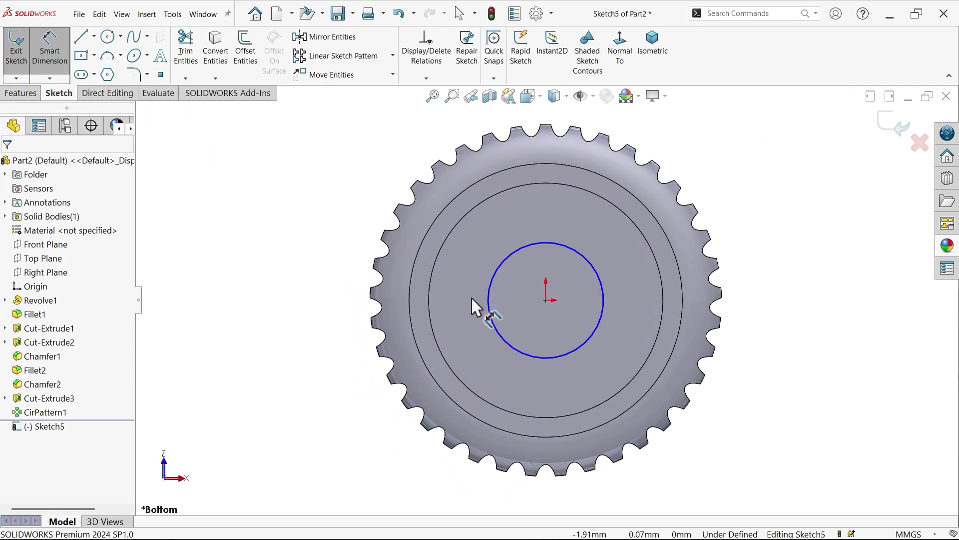
{"action": "left_click", "coordinate": [486, 302]}
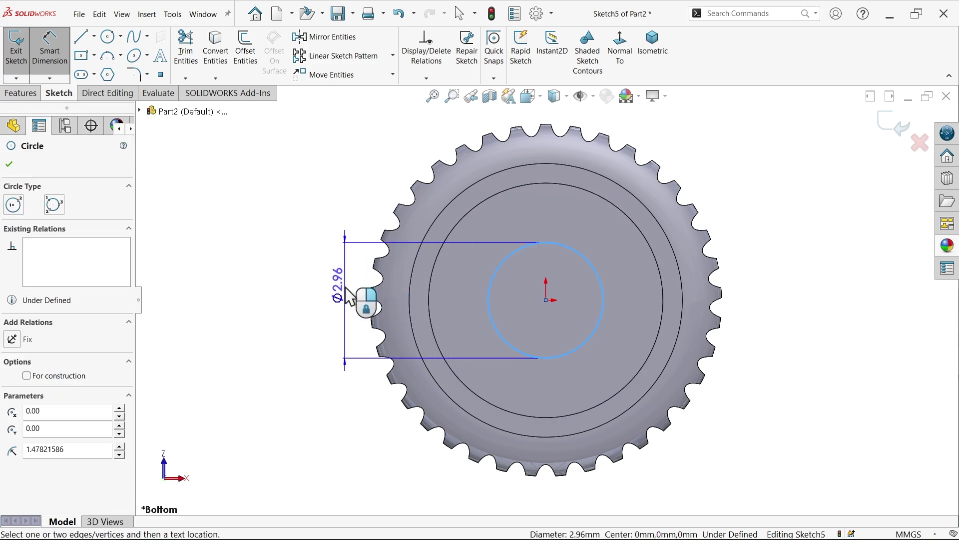
{"action": "left_click", "coordinate": [345, 299]}
{"action": "type", "text": "3.5"}
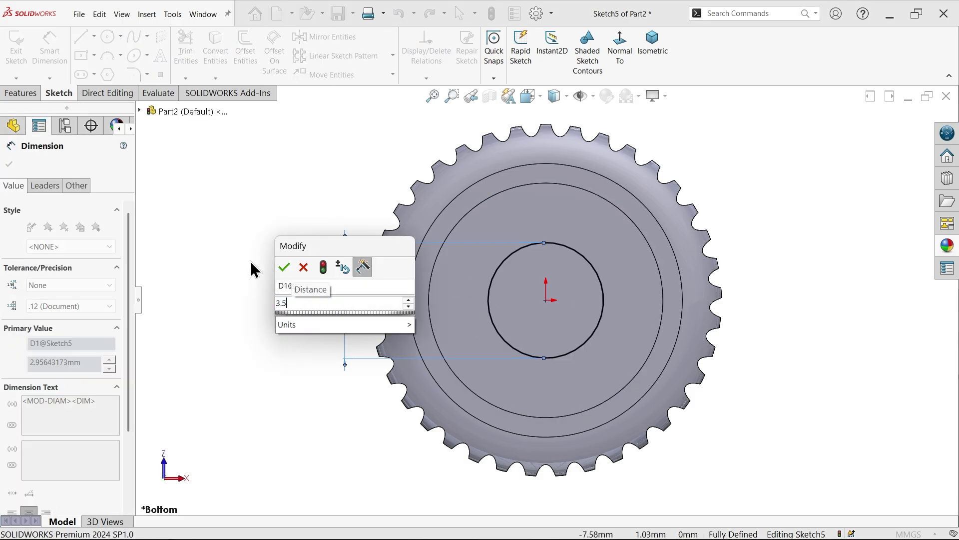
{"action": "left_click", "coordinate": [283, 269]}
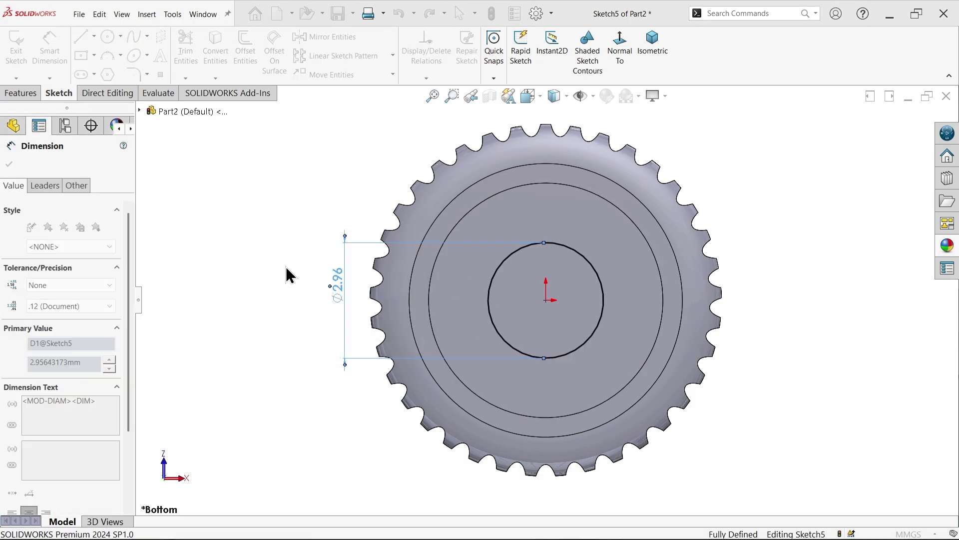
Extrude the circle as a 5 mm blind boss away from the collar, merged with the body, to form the shank
{"action": "left_click", "coordinate": [36, 94]}
{"action": "left_click", "coordinate": [20, 55]}
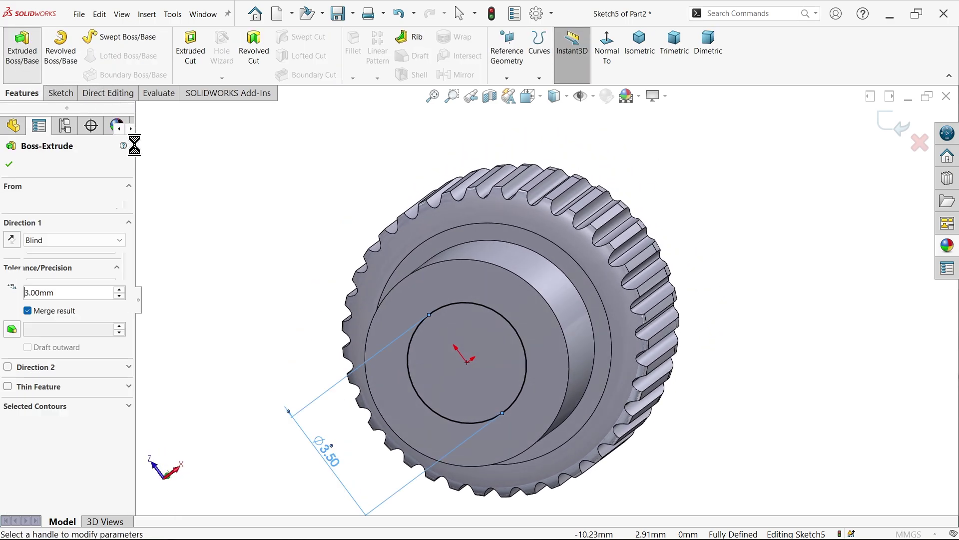
{"action": "type", "text": "5"}
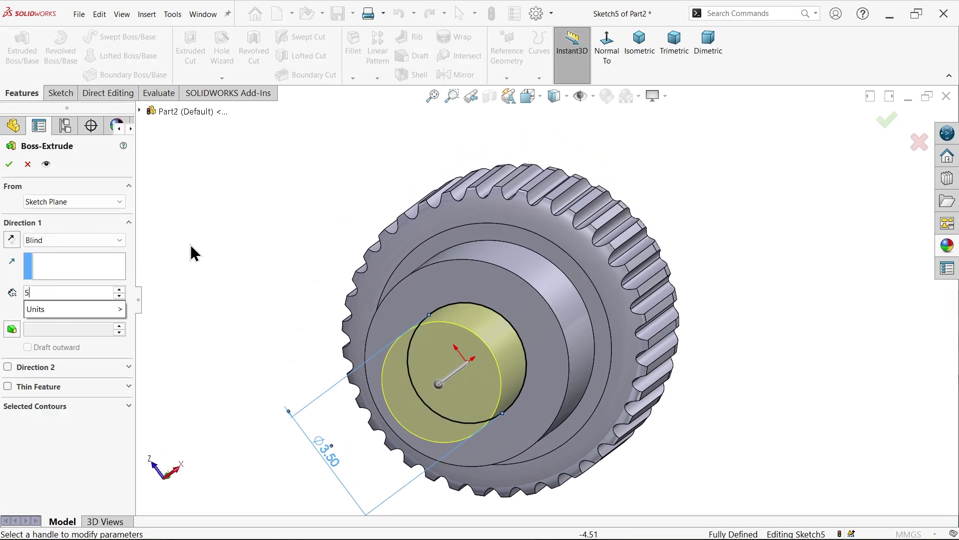
{"action": "key", "text": "Return"}
{"action": "middle_click_drag", "start_coordinate": [290, 205], "coordinate": [168, 194]}
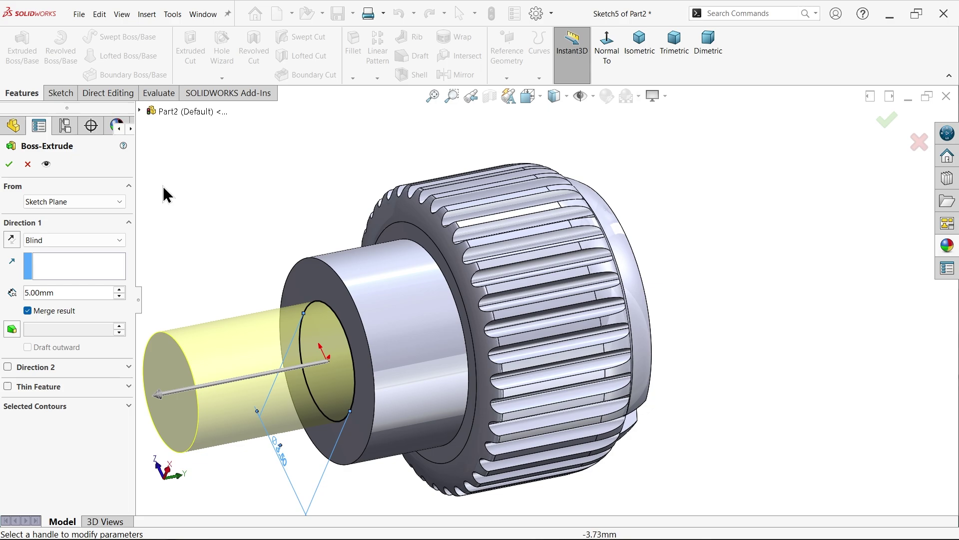
{"action": "left_click", "coordinate": [9, 164]}
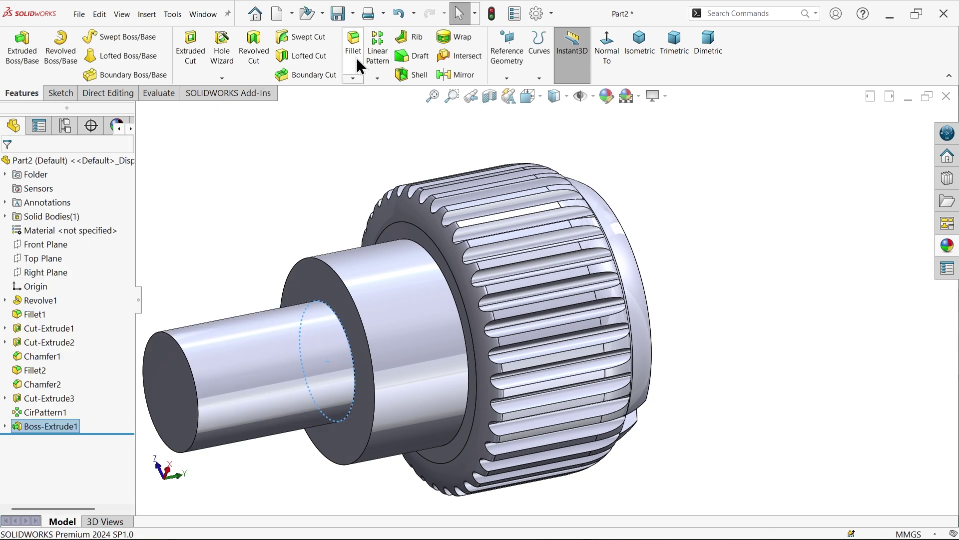
Fillet both circular edges of the collar with a 0.15 mm symmetric radius by selecting its cylindrical face
{"action": "left_click", "coordinate": [355, 57]}
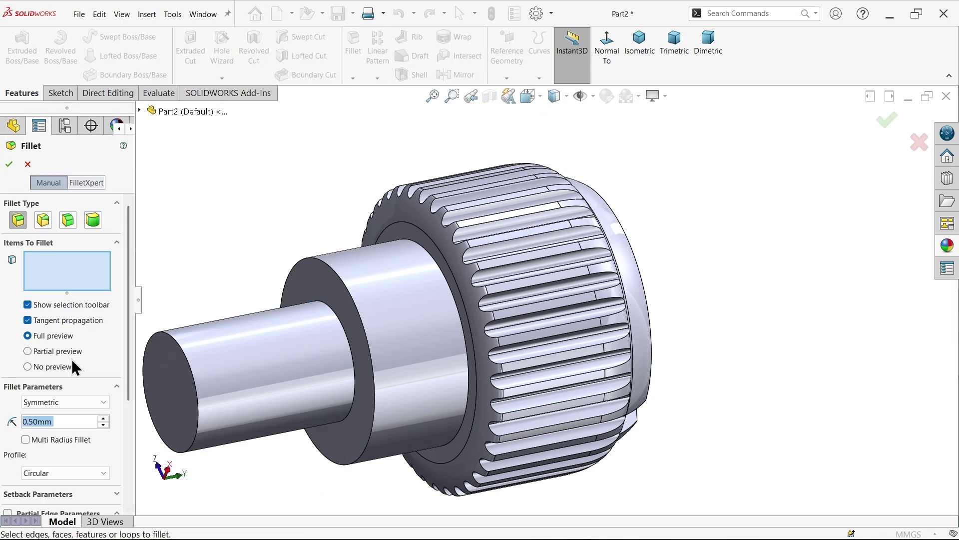
{"action": "type", "text": "0.15"}
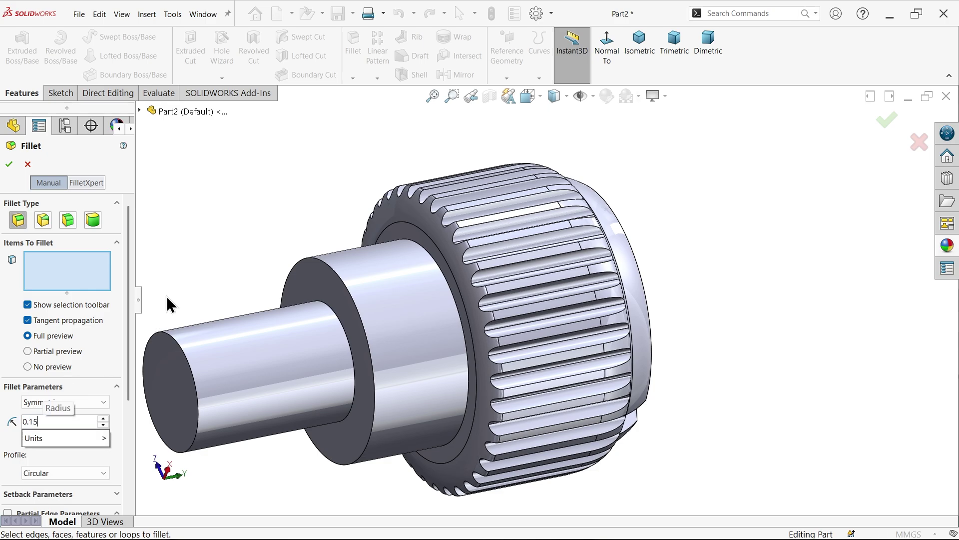
{"action": "key", "text": "Return"}
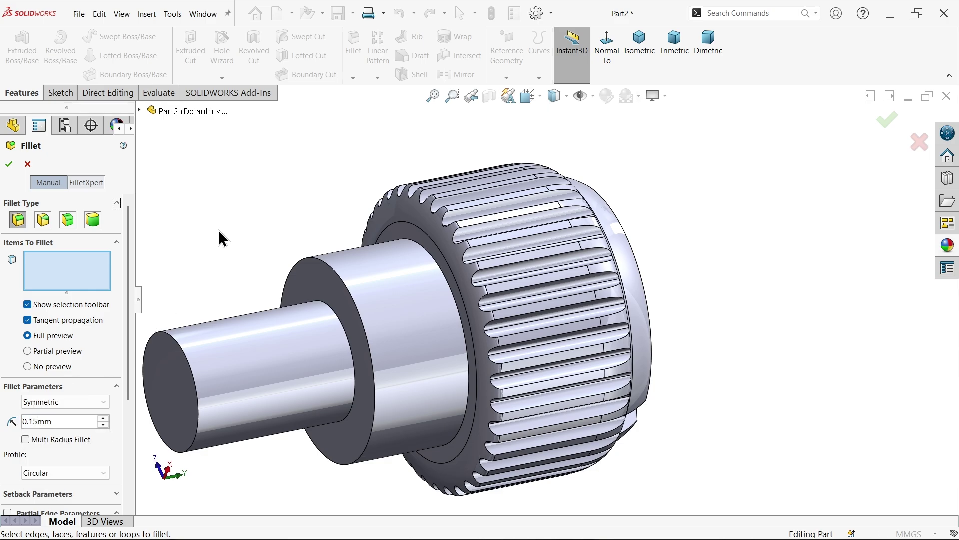
{"action": "left_click", "coordinate": [392, 305]}
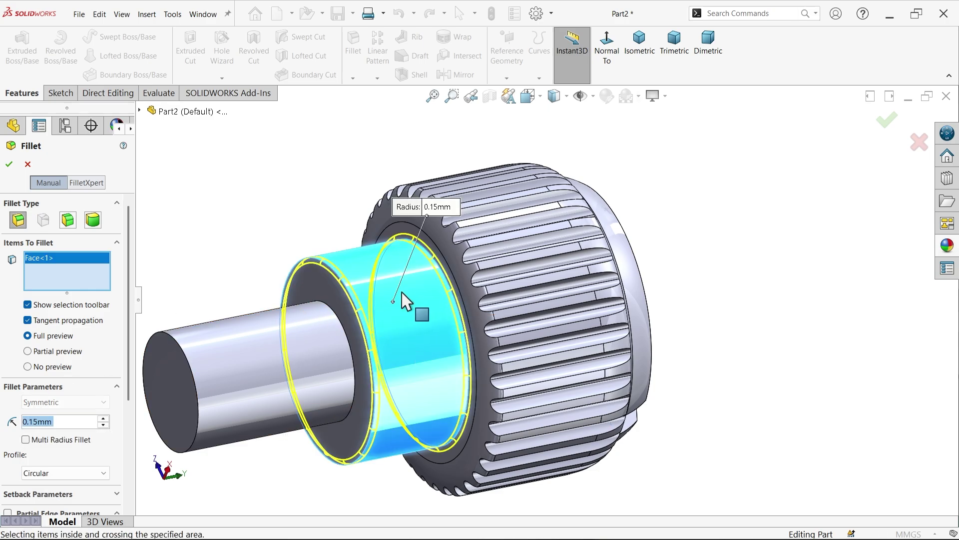
{"action": "left_click", "coordinate": [10, 163]}
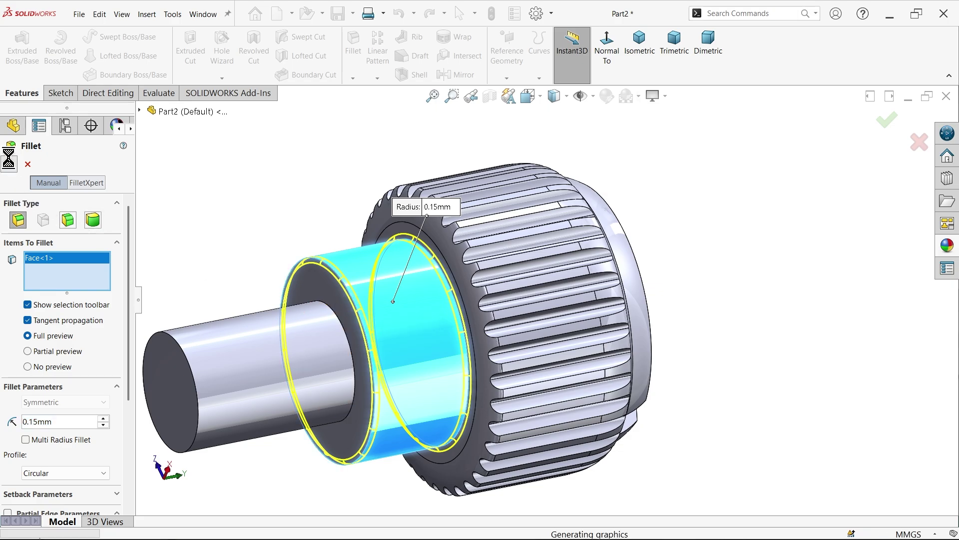
Chamfer the circular edge where the shank meets the collar with a 0.25 mm distance at 45 degrees
{"action": "left_click", "coordinate": [357, 83]}
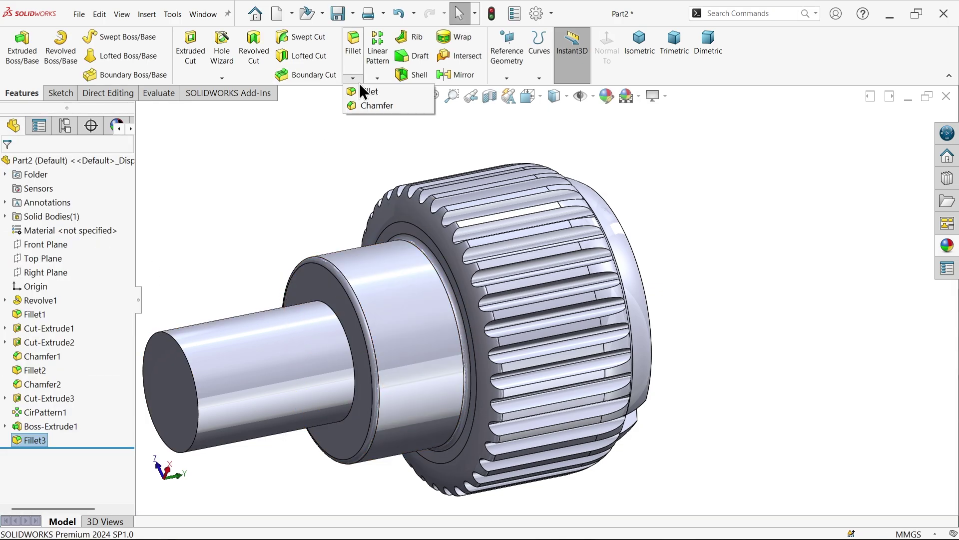
{"action": "key", "text": "Escape"}
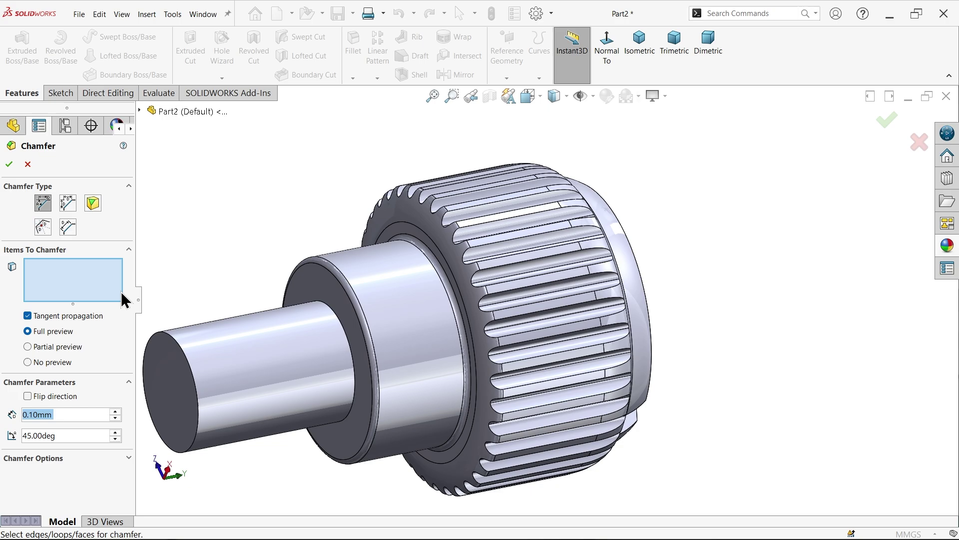
{"action": "type", "text": "0.25"}
{"action": "key", "text": "Tab"}
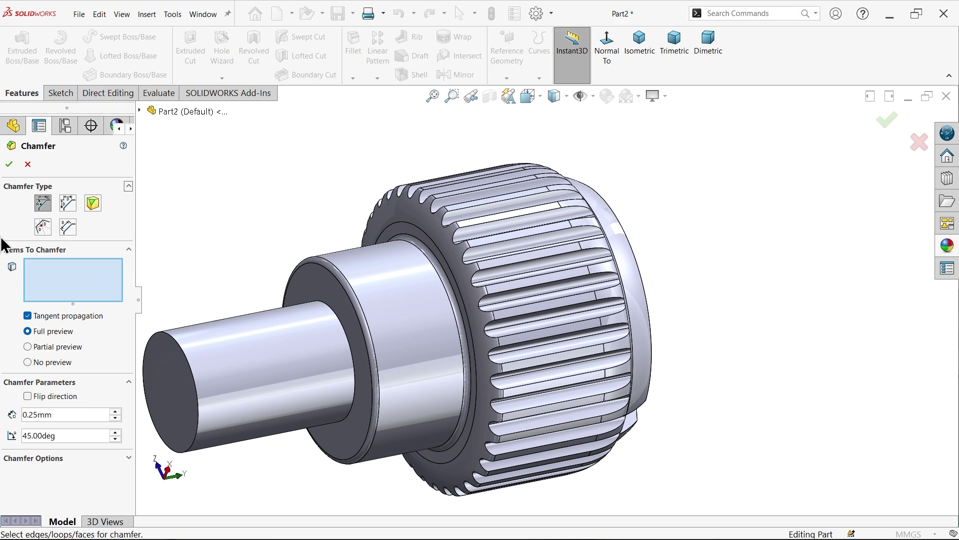
{"action": "left_click", "coordinate": [43, 203]}
{"action": "left_click", "coordinate": [355, 378]}
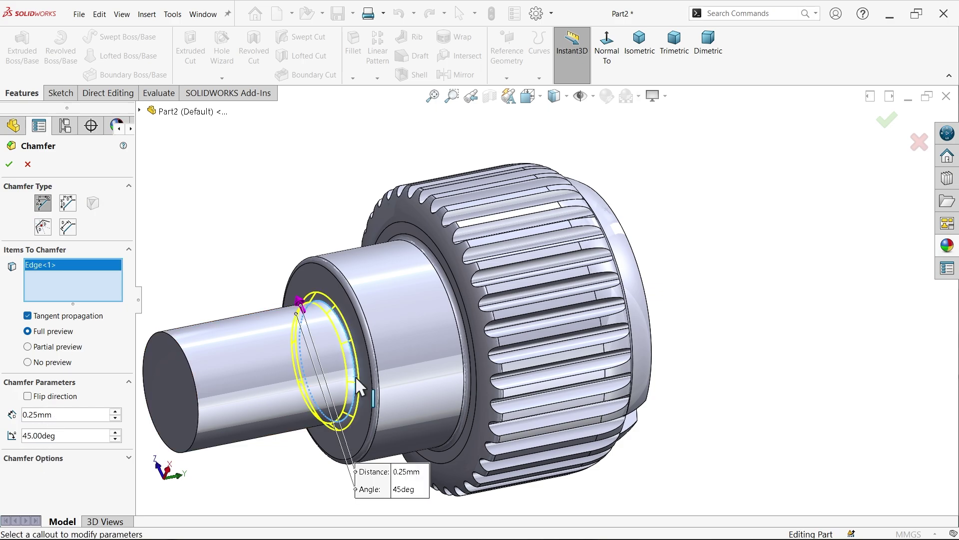
{"action": "left_click", "coordinate": [8, 163]}
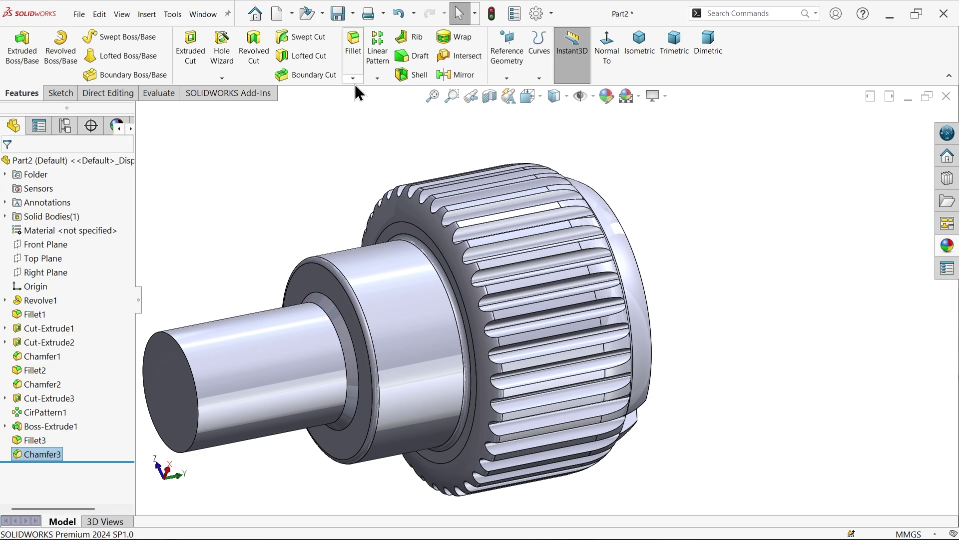
Chamfer the circular edge at the shank's free end with a 0.5 mm distance at 45 degrees
{"action": "left_click", "coordinate": [353, 79]}
{"action": "left_click", "coordinate": [356, 107]}
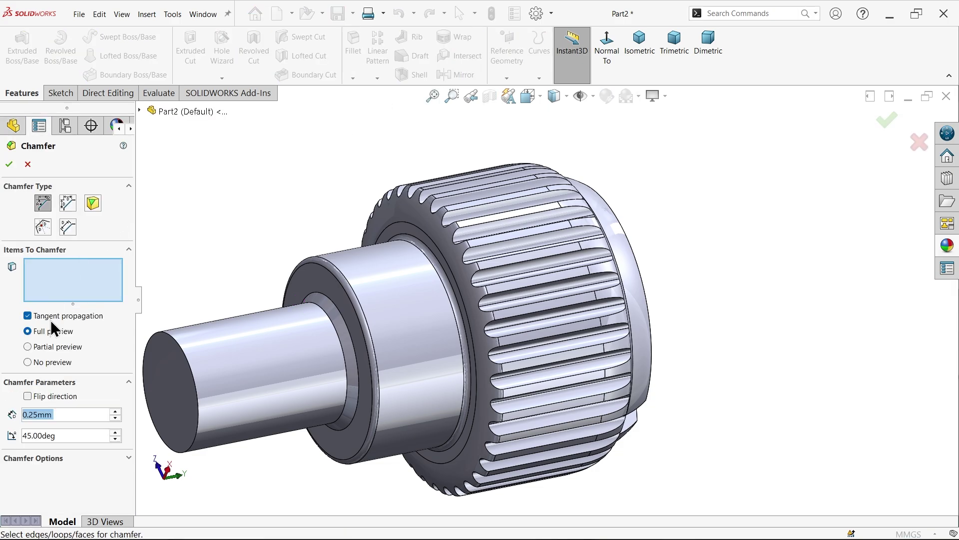
{"action": "type", "text": "0"}
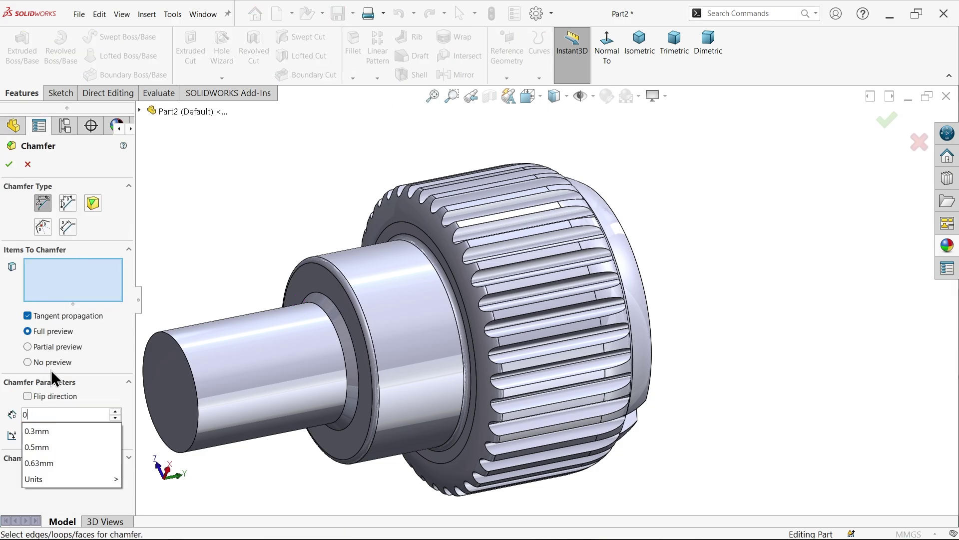
{"action": "type", "text": ".5"}
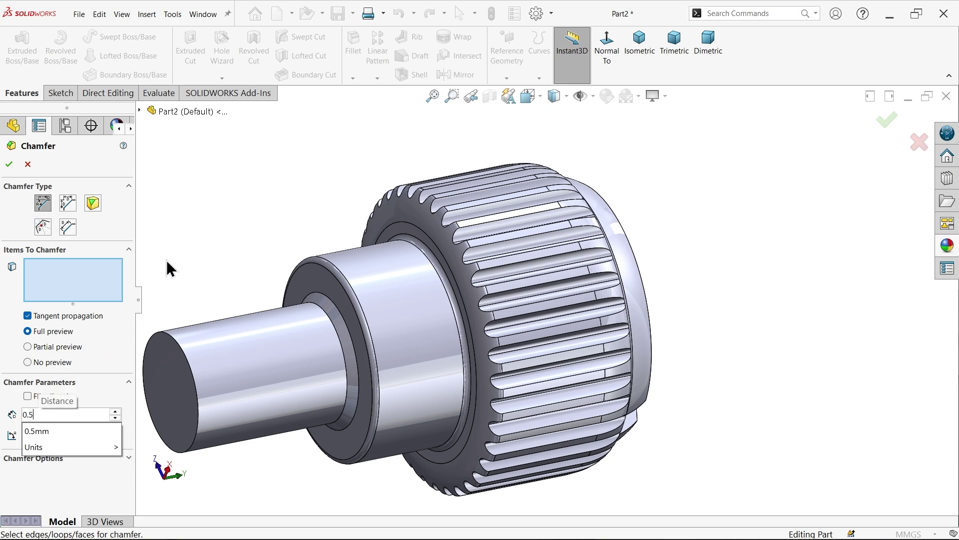
{"action": "key", "text": "Return"}
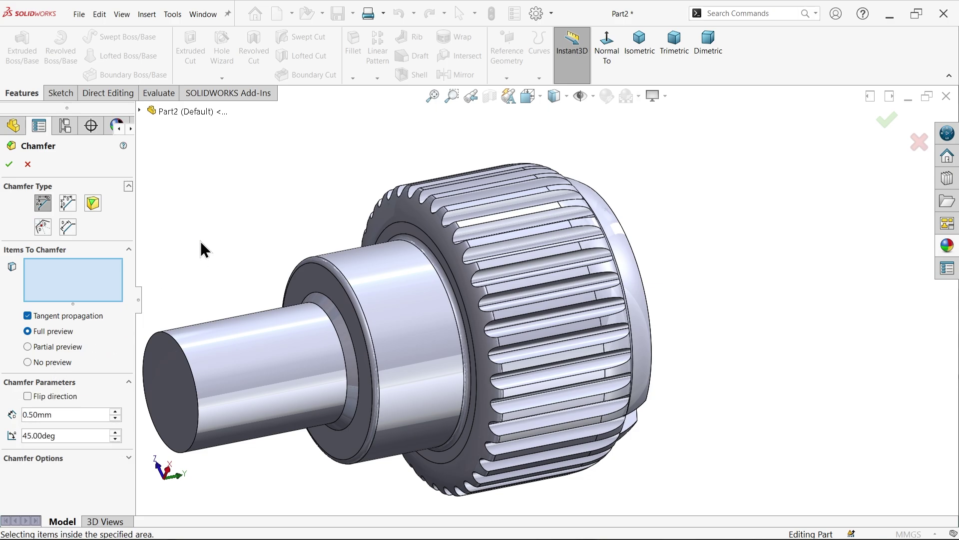
{"action": "left_click", "coordinate": [192, 379]}
{"action": "key", "text": "f"}
{"action": "scroll", "coordinate": [280, 380], "scroll_direction": "down", "scroll_amount": 3}
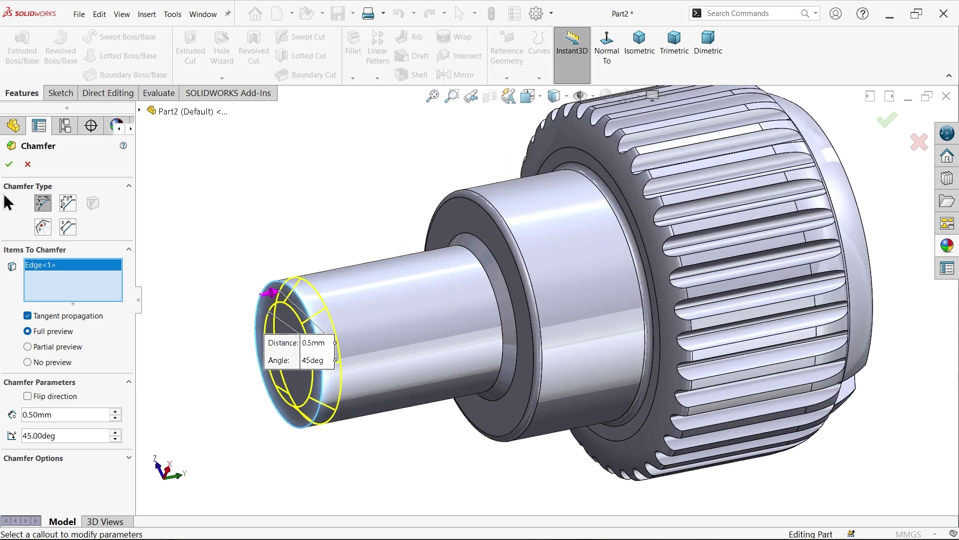
{"action": "left_click", "coordinate": [10, 165]}
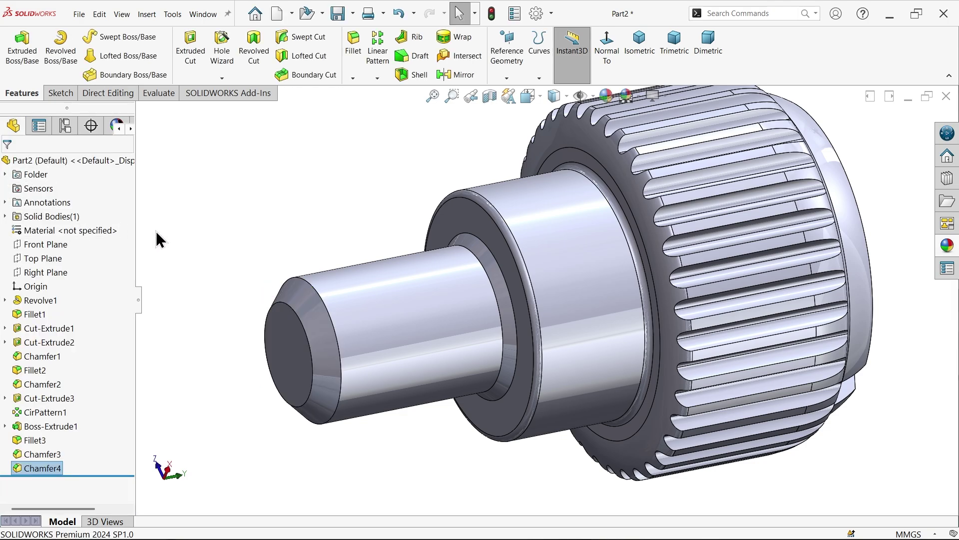
Start a Thread on the shank, using the circular edge next to the collar as the edge of the cylinder
{"action": "middle_click_drag", "start_coordinate": [159, 238], "coordinate": [248, 230]}
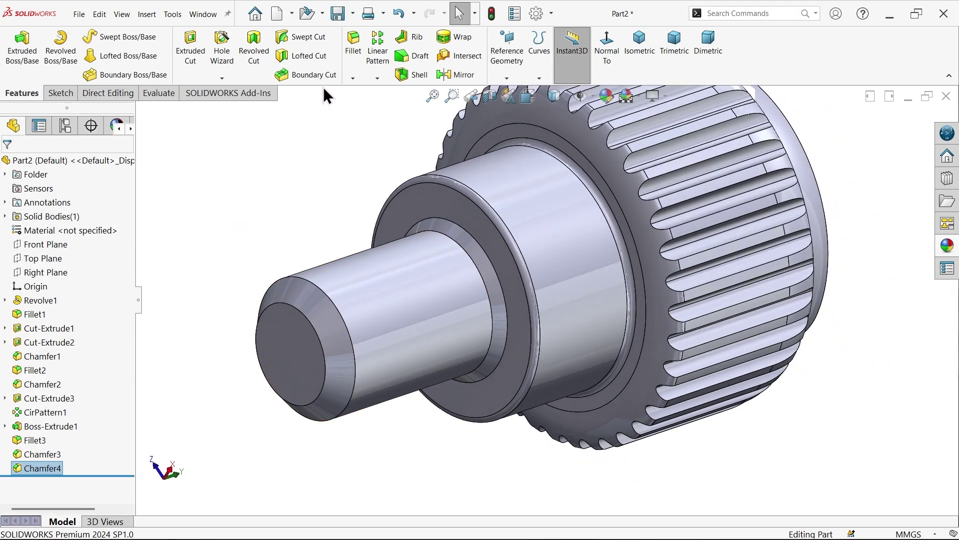
{"action": "left_click", "coordinate": [223, 82]}
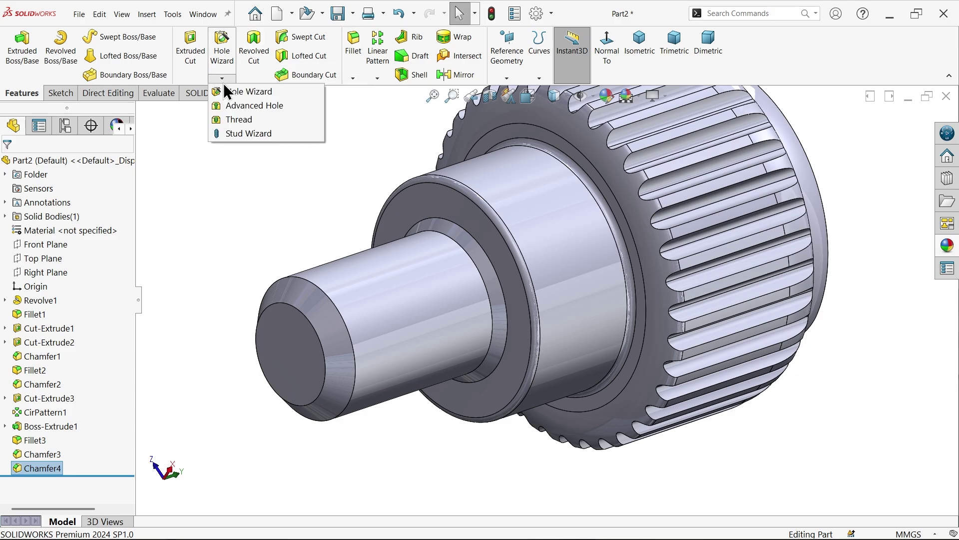
{"action": "left_click", "coordinate": [230, 120]}
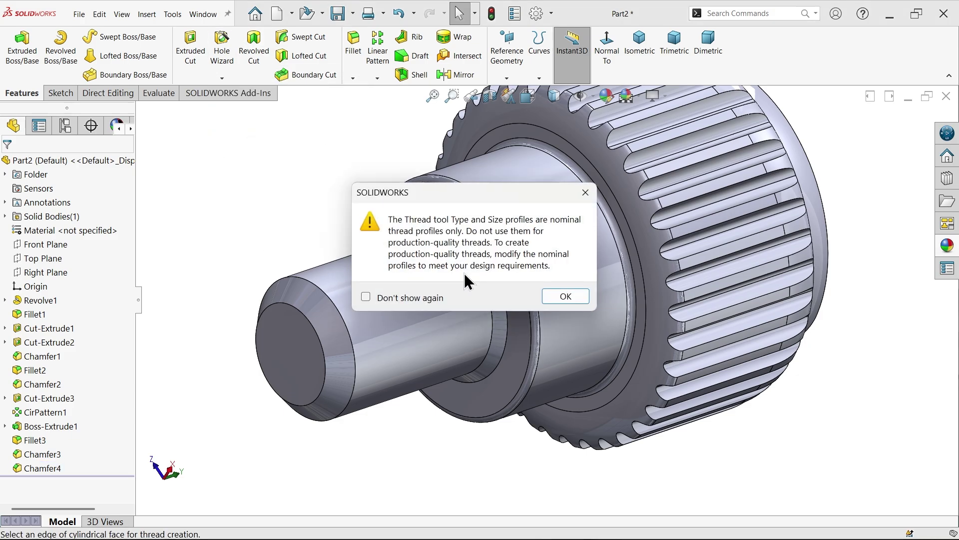
{"action": "left_click", "coordinate": [561, 299]}
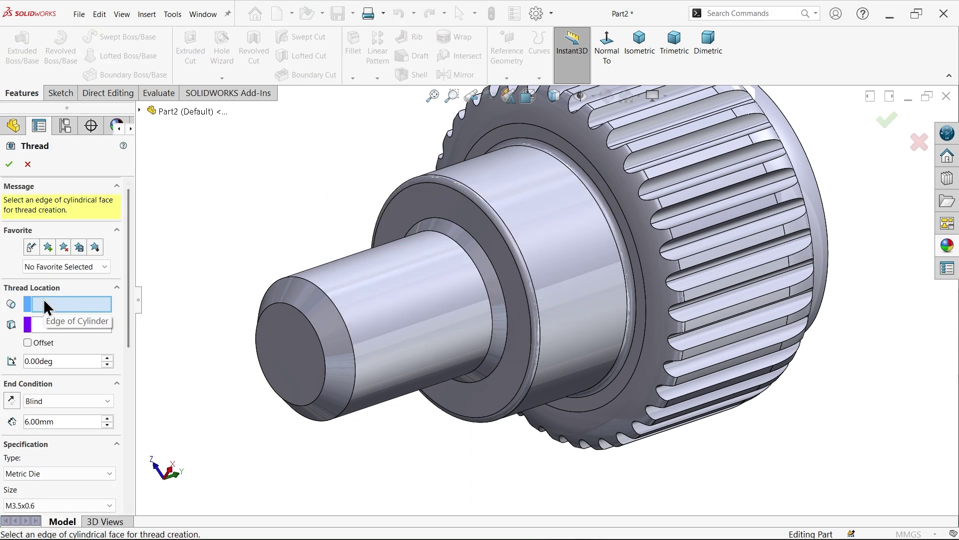
{"action": "scroll", "coordinate": [448, 294], "scroll_direction": "down", "scroll_amount": 2}
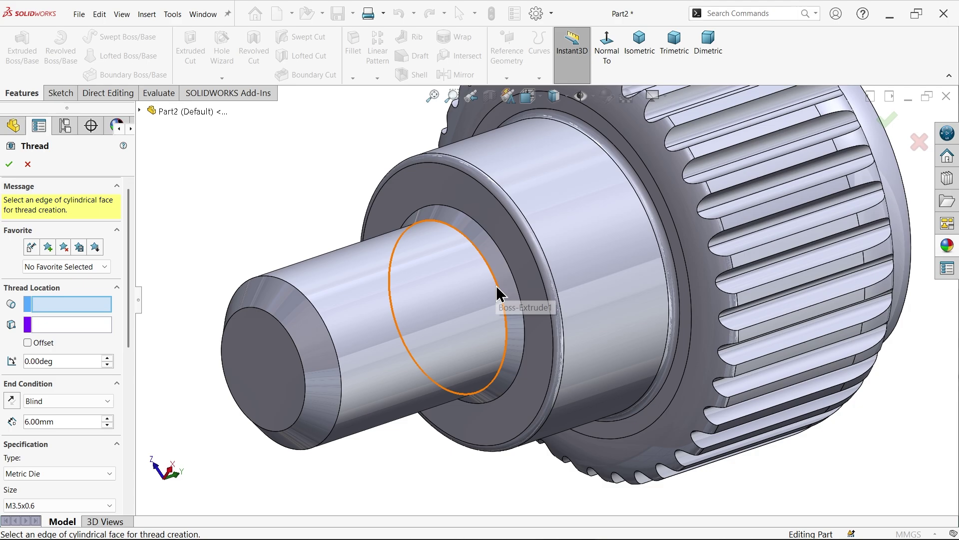
{"action": "left_click", "coordinate": [500, 295]}
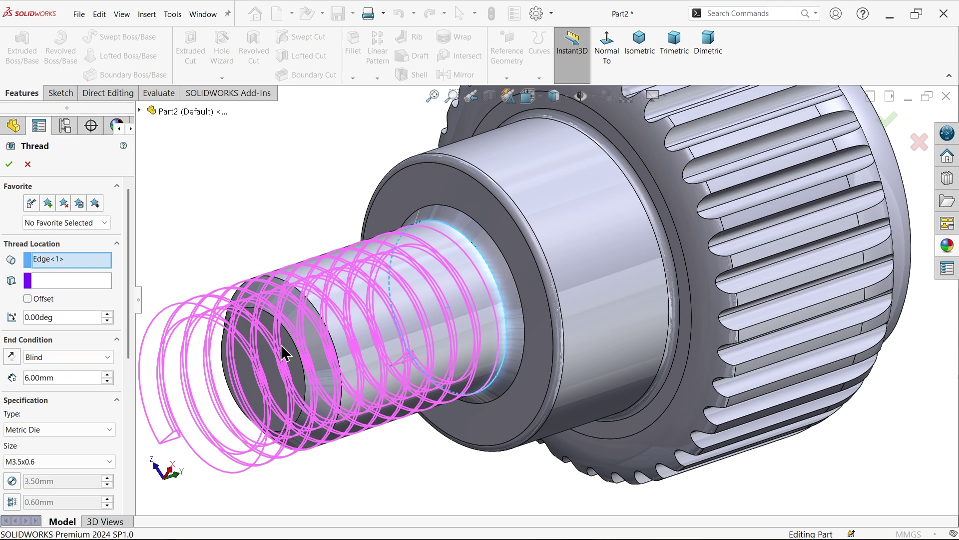
{"action": "scroll", "coordinate": [319, 312], "scroll_direction": "up", "scroll_amount": 2}
{"action": "middle_click_drag", "start_coordinate": [318, 312], "coordinate": [449, 321]}
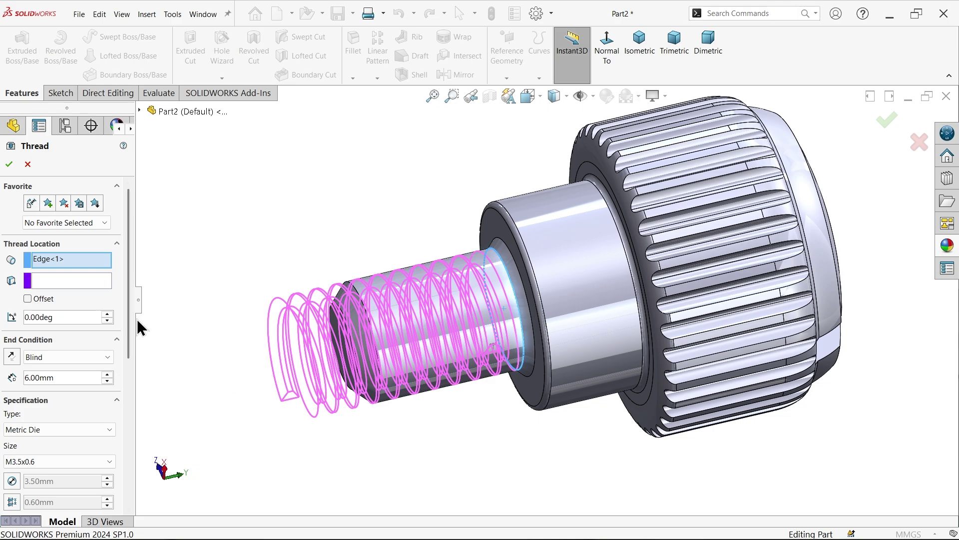
Create the thread as a right-hand Metric Die M3.5x0.6 cut thread, 6 mm blind, trimmed with the end face
{"action": "left_click_drag", "start_coordinate": [128, 320], "coordinate": [131, 369]}
{"action": "scroll", "coordinate": [451, 311], "scroll_direction": "down", "scroll_amount": 2}
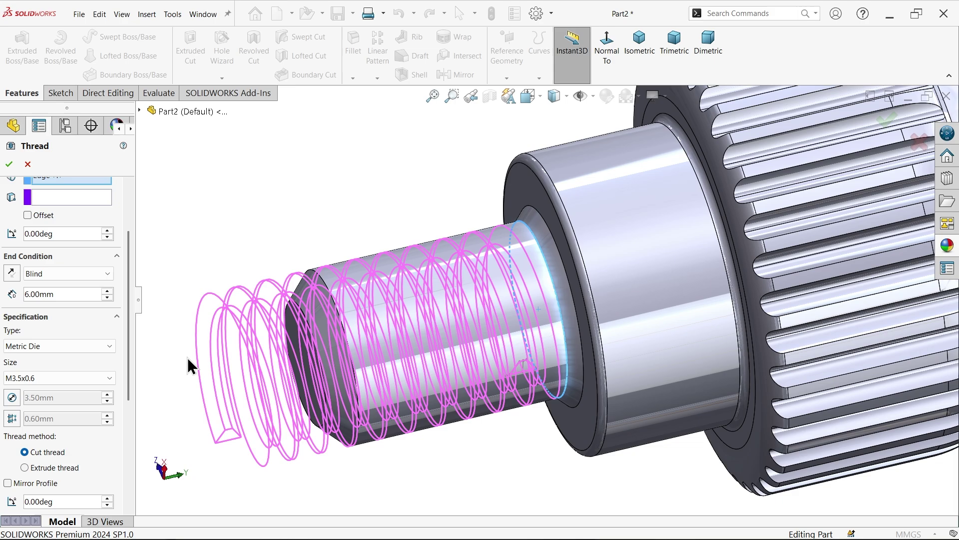
{"action": "left_click", "coordinate": [25, 343]}
{"action": "left_click", "coordinate": [25, 344]}
{"action": "left_click", "coordinate": [26, 378]}
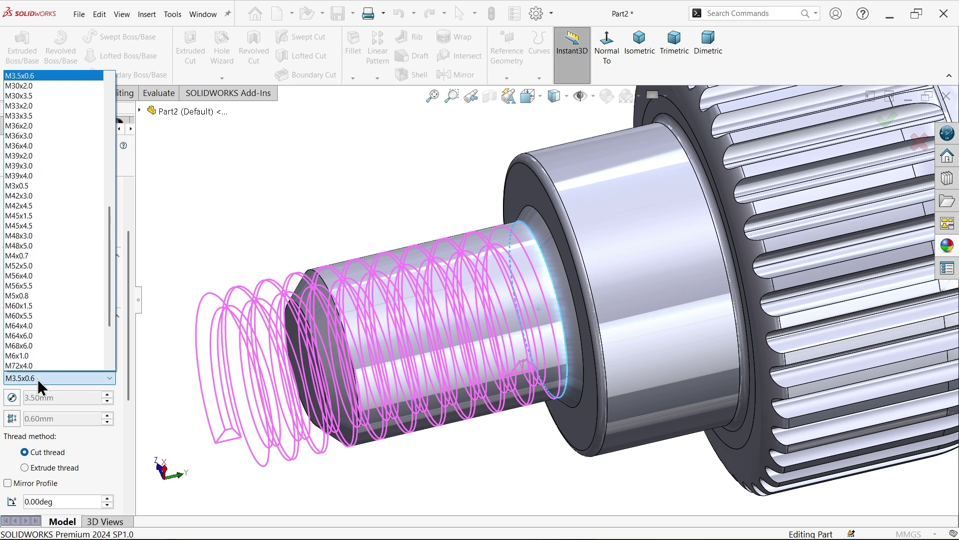
{"action": "left_click", "coordinate": [37, 379]}
{"action": "scroll", "coordinate": [131, 350], "scroll_direction": "down", "scroll_amount": 5}
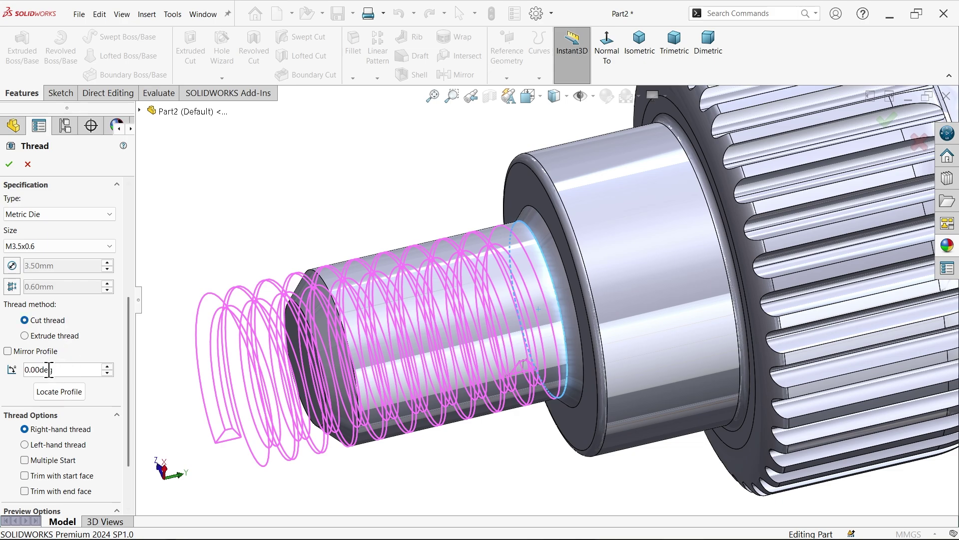
{"action": "scroll", "coordinate": [130, 391], "scroll_direction": "down", "scroll_amount": 3}
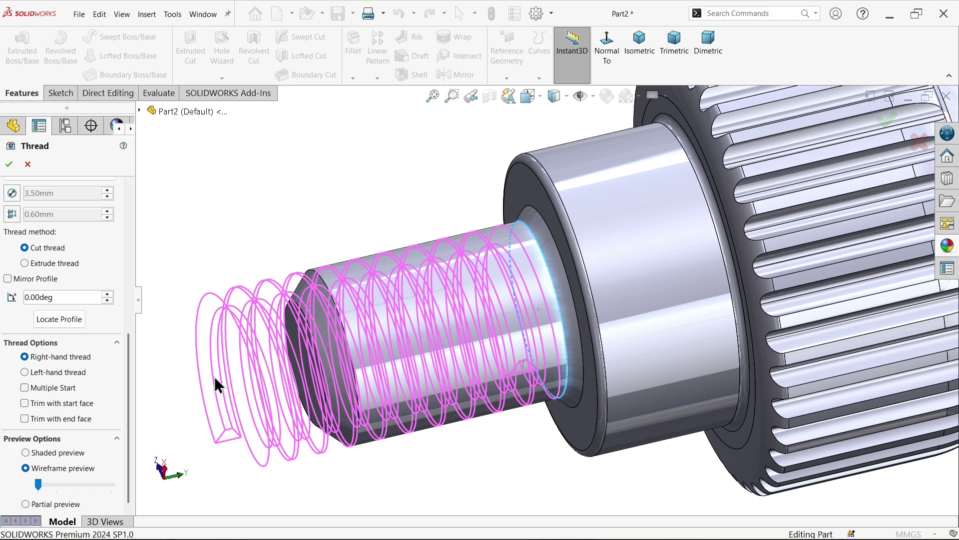
{"action": "left_click", "coordinate": [24, 419]}
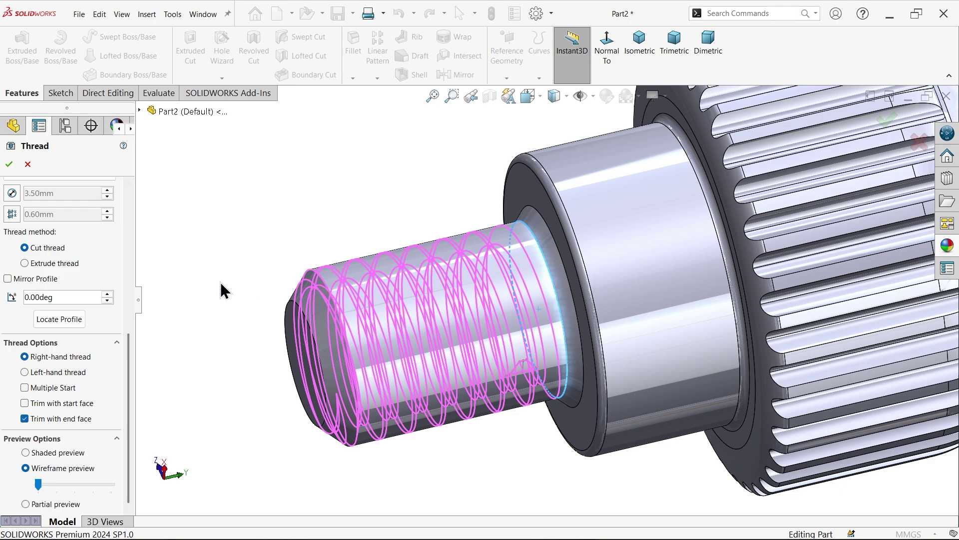
{"action": "left_click", "coordinate": [9, 163]}
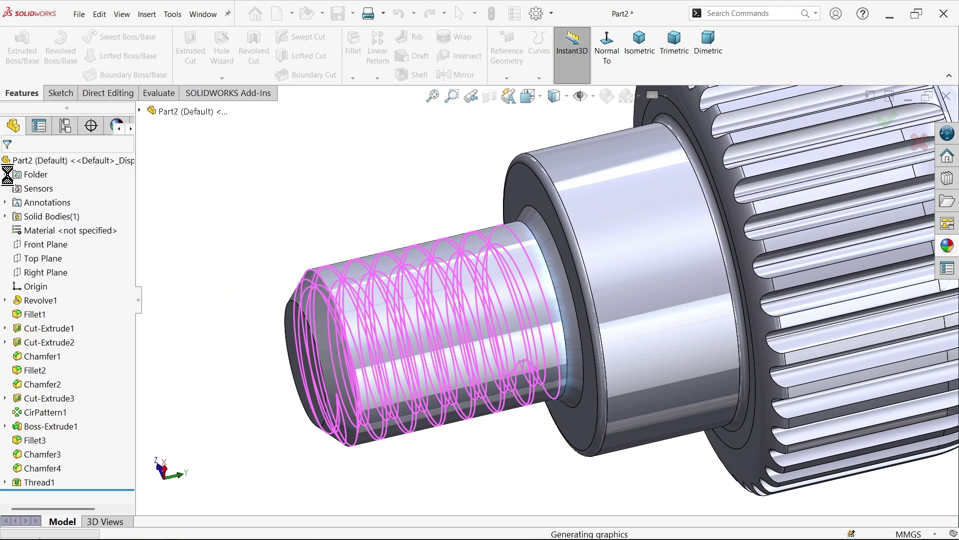
Open a sketch on the small flat face at the thread's start near the collar and convert the face's outline into sketch entities
{"action": "middle_click_drag", "start_coordinate": [223, 212], "coordinate": [624, 127]}
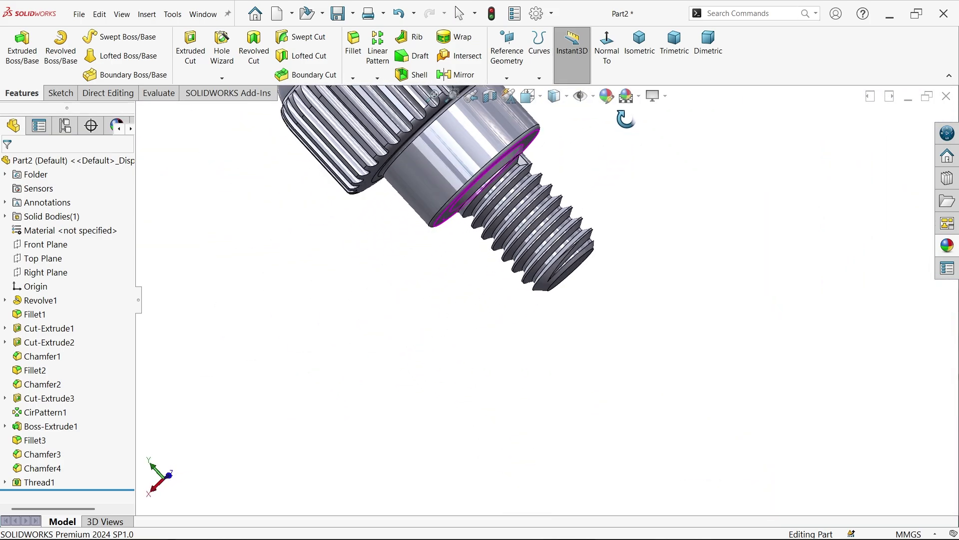
{"action": "scroll", "coordinate": [526, 189], "scroll_direction": "down", "scroll_amount": 3}
{"action": "scroll", "coordinate": [452, 230], "scroll_direction": "down", "scroll_amount": 3}
{"action": "left_click", "coordinate": [451, 229]}
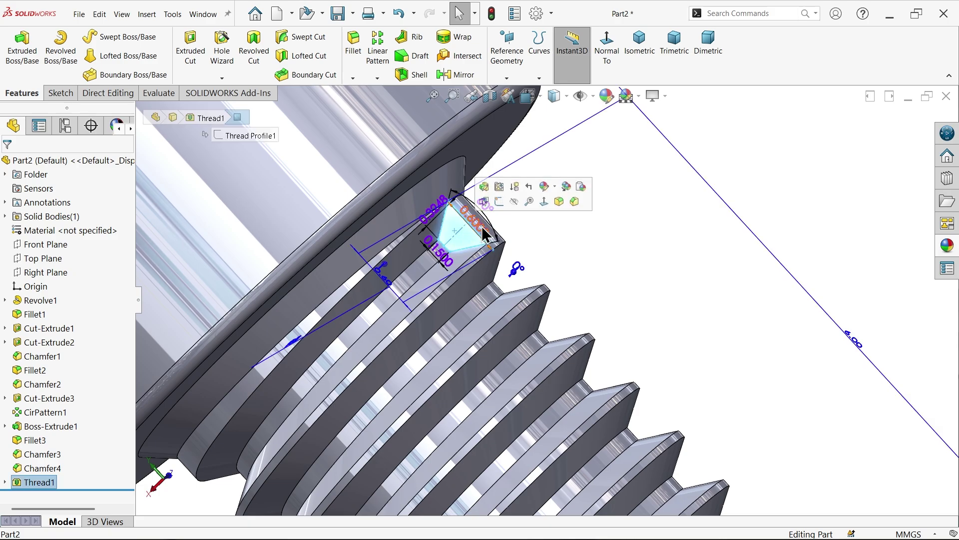
{"action": "left_click", "coordinate": [502, 200]}
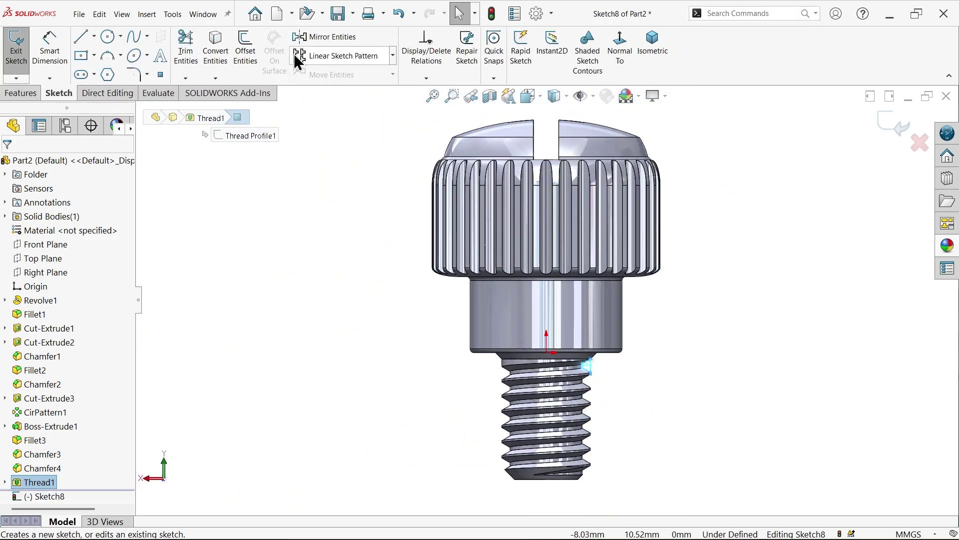
{"action": "scroll", "coordinate": [576, 373], "scroll_direction": "down", "scroll_amount": 5}
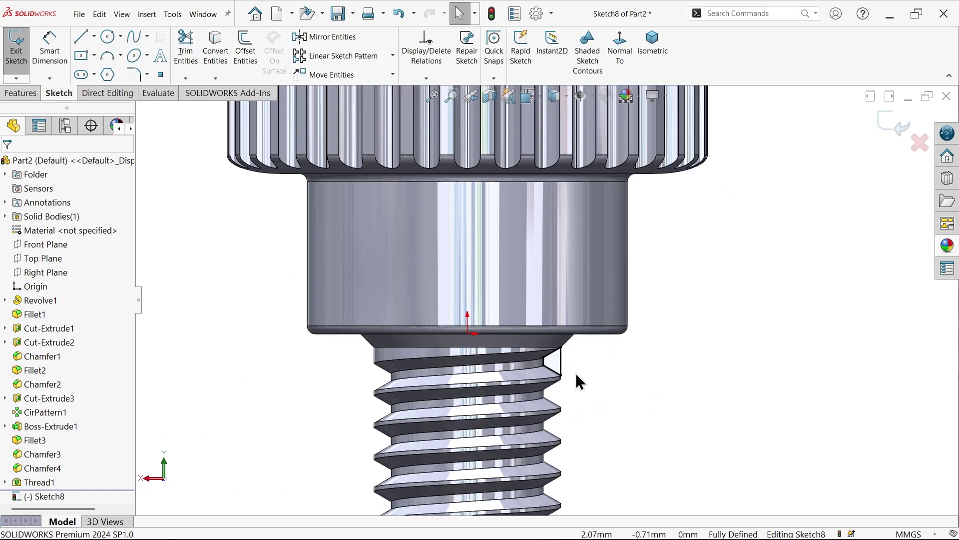
Cut-extrude the thread profile outline Through All so the thread groove runs out of the shank beside the collar
{"action": "left_click", "coordinate": [20, 93]}
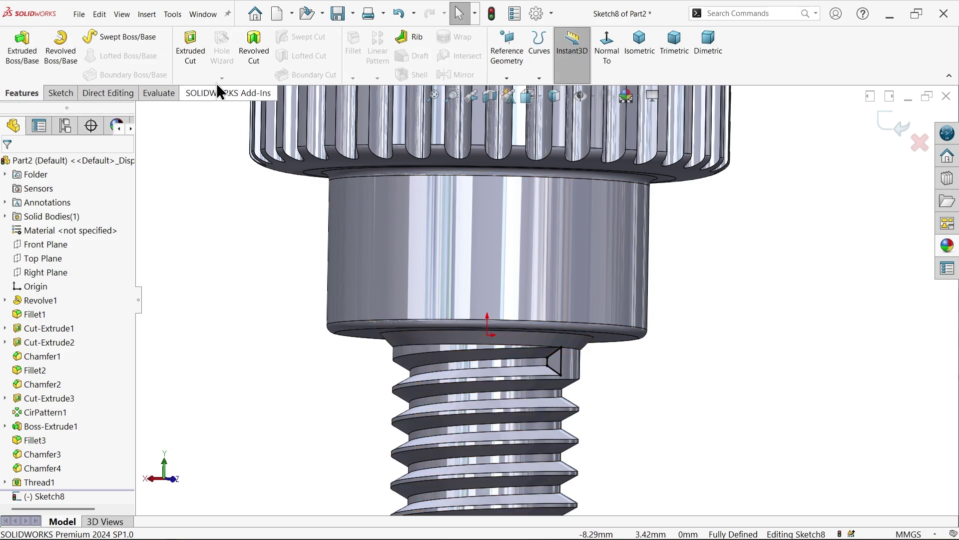
{"action": "left_click", "coordinate": [192, 50]}
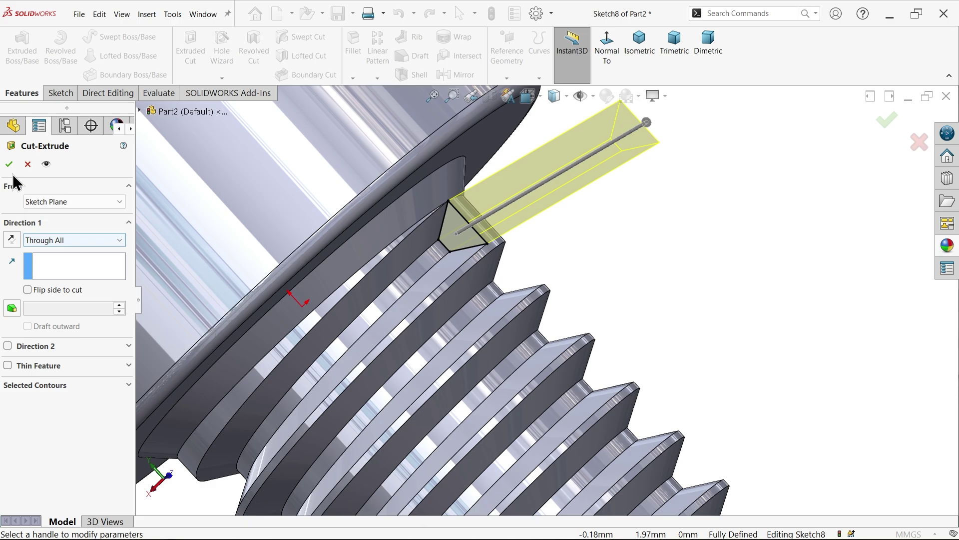
{"action": "key", "text": "Return"}
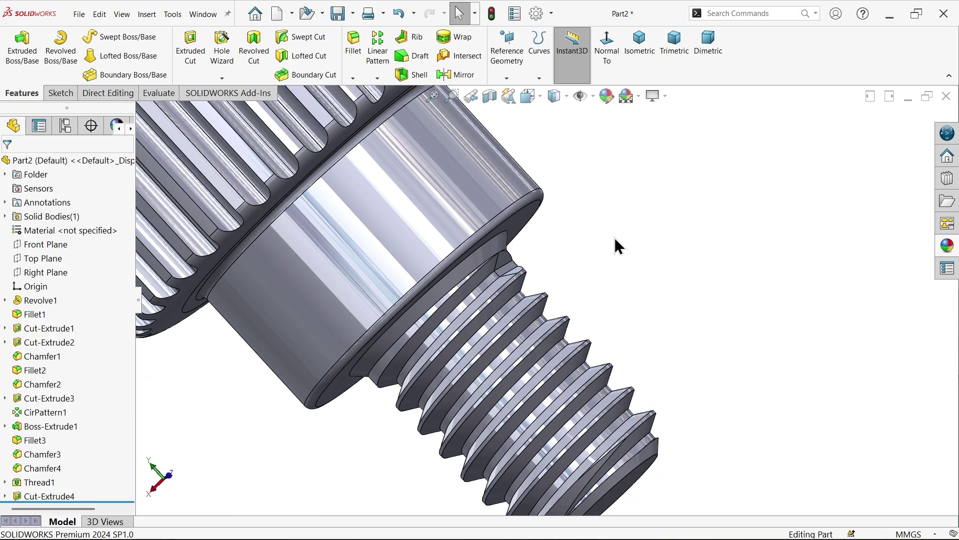
Assign Cast Stainless Steel from the Steel category of SOLIDWORKS Materials as the part's material
{"action": "middle_click_drag", "start_coordinate": [616, 245], "coordinate": [508, 303]}
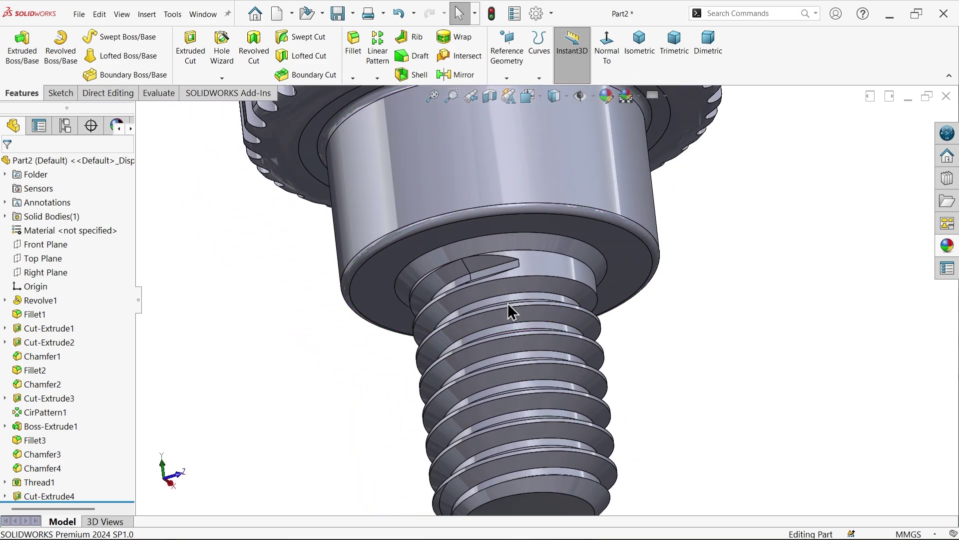
{"action": "scroll", "coordinate": [514, 294], "scroll_direction": "up", "scroll_amount": 5}
{"action": "middle_click_drag", "start_coordinate": [582, 214], "coordinate": [583, 272]}
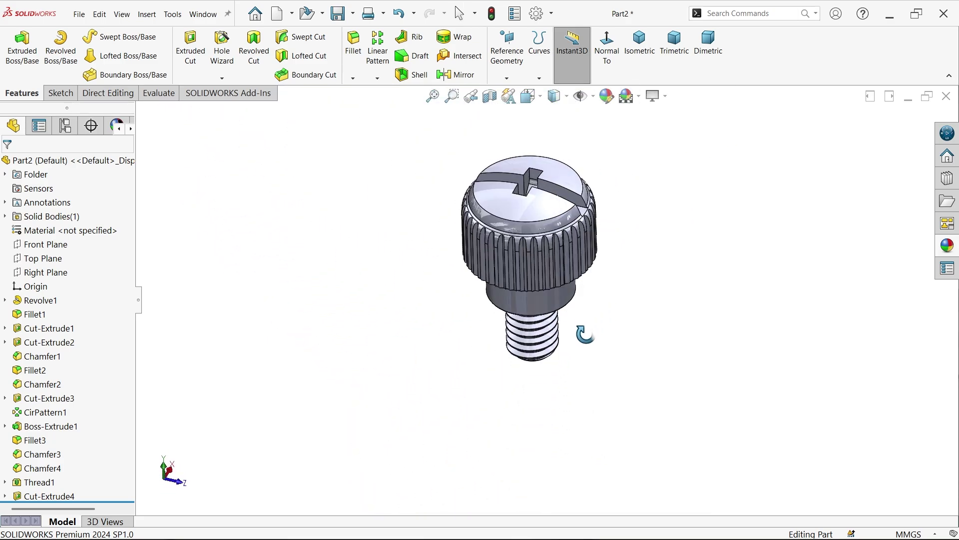
{"action": "scroll", "coordinate": [570, 216], "scroll_direction": "down", "scroll_amount": 5}
{"action": "middle_click_drag", "start_coordinate": [568, 213], "coordinate": [599, 145]}
{"action": "left_click", "coordinate": [647, 55]}
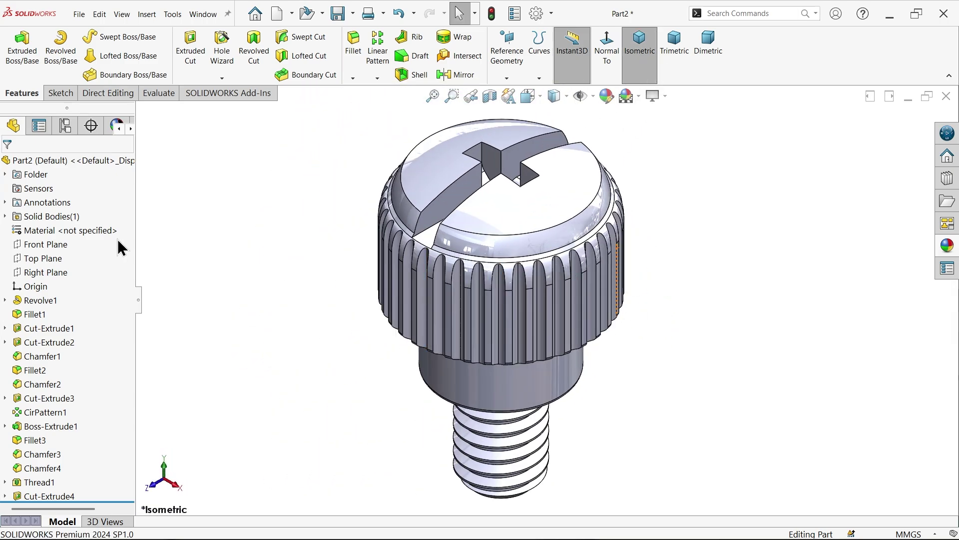
{"action": "right_click", "coordinate": [86, 231]}
{"action": "left_click", "coordinate": [113, 239]}
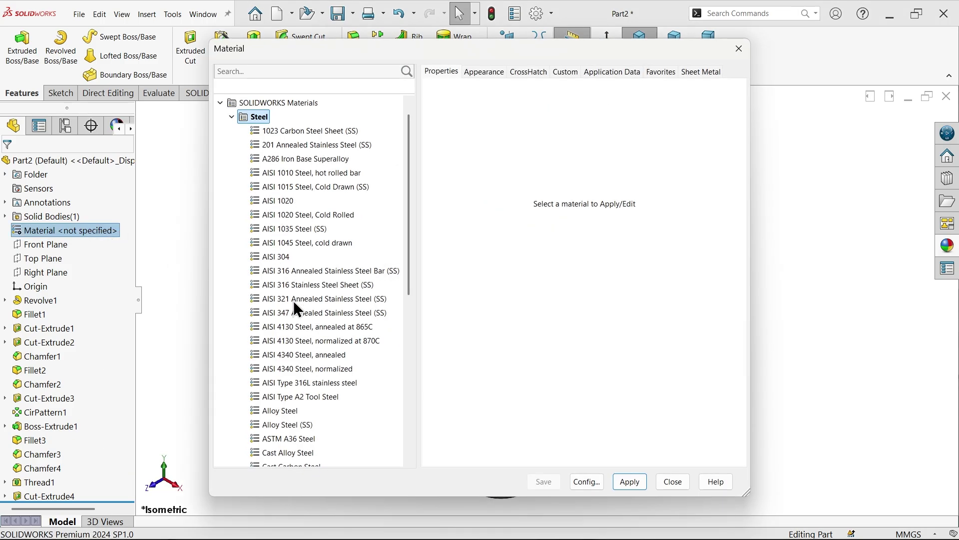
{"action": "scroll", "coordinate": [294, 302], "scroll_direction": "down", "scroll_amount": 3}
{"action": "left_click", "coordinate": [291, 355]}
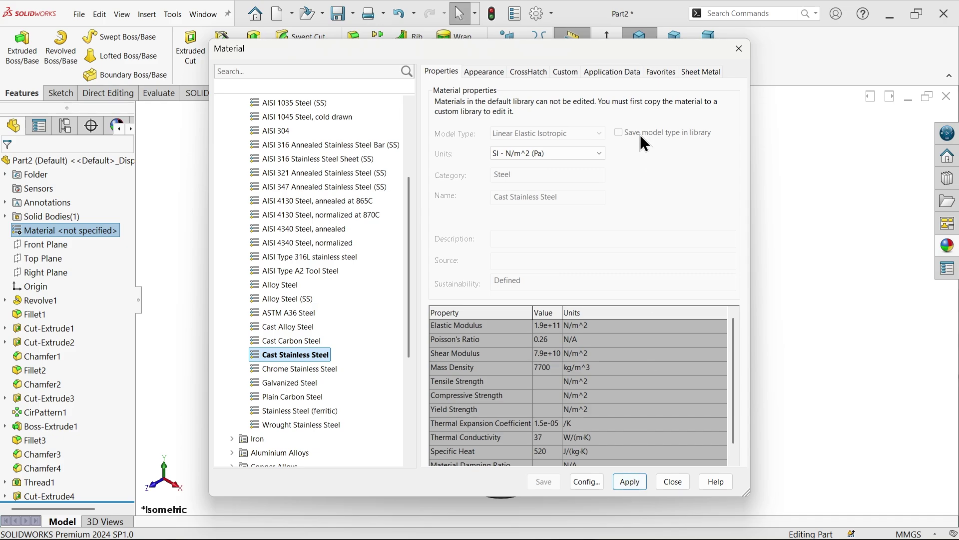
{"action": "left_click_drag", "start_coordinate": [496, 53], "coordinate": [147, 42]}
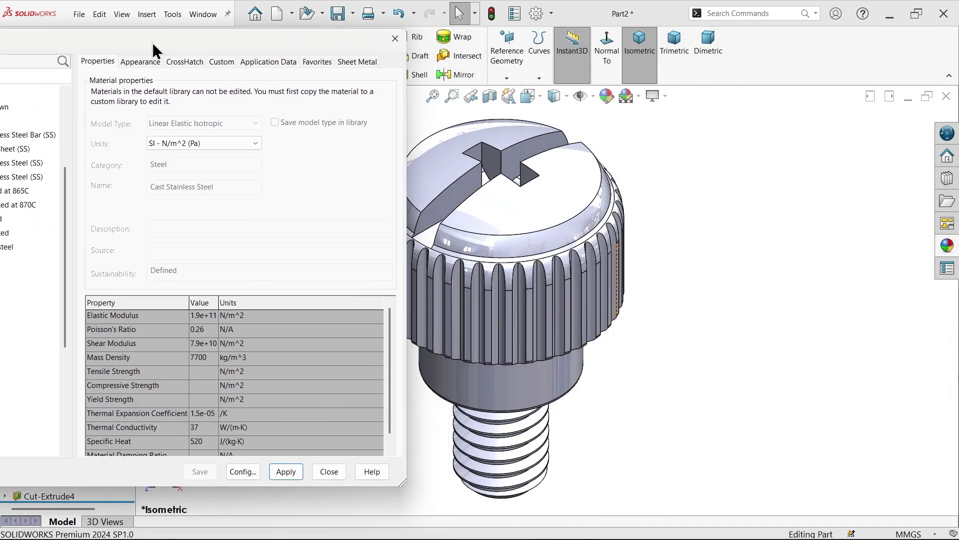
{"action": "left_click", "coordinate": [280, 472]}
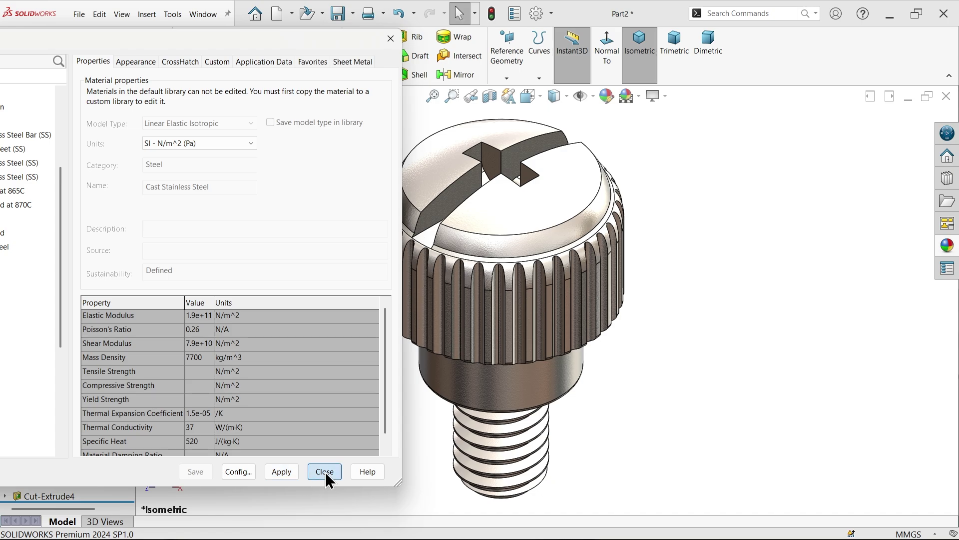
{"action": "left_click", "coordinate": [326, 474]}
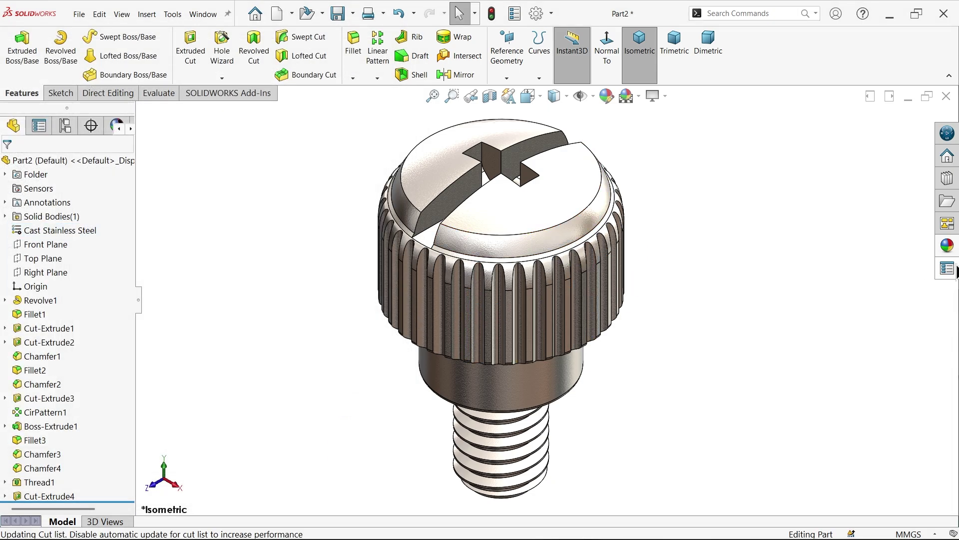
Apply the brushed nickel appearance from the Nickel category to the whole screw
{"action": "left_click", "coordinate": [947, 245]}
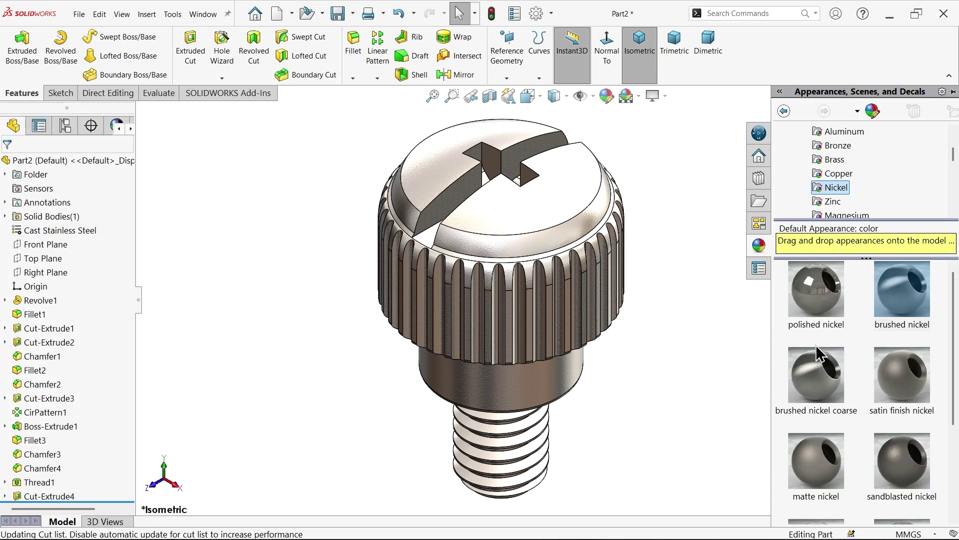
{"action": "left_click", "coordinate": [903, 299]}
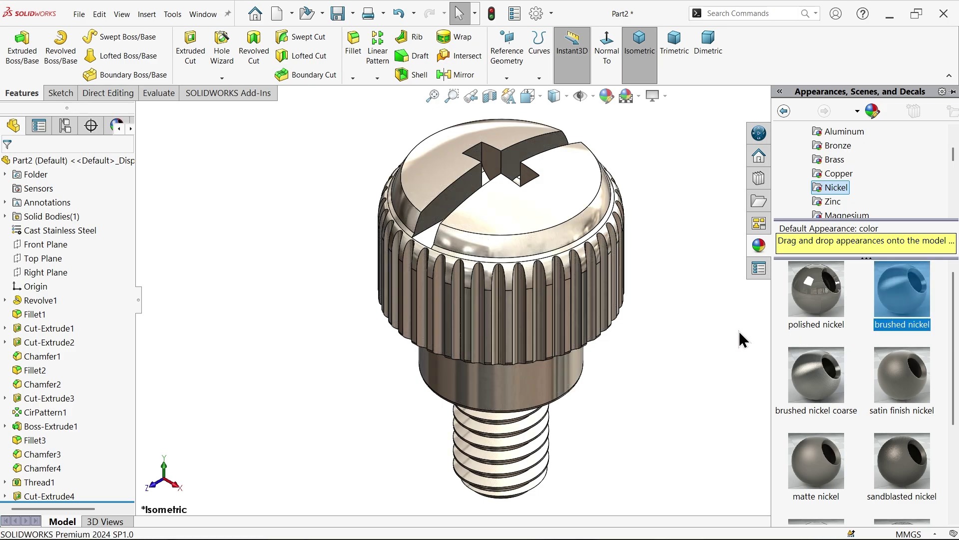
{"action": "middle_click_drag", "start_coordinate": [691, 407], "coordinate": [663, 369]}
{"action": "key", "text": "ctrl+7"}
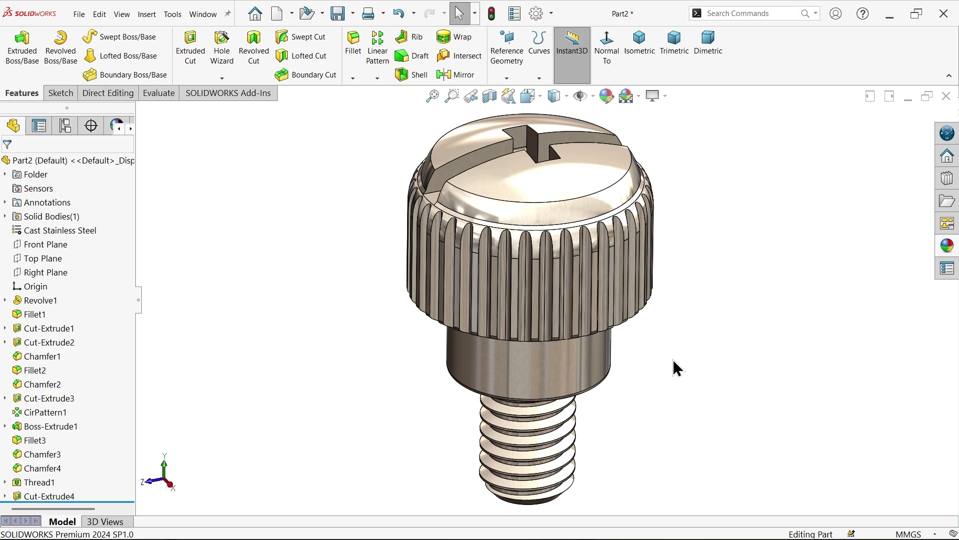
{"action": "mouse_move", "coordinate": [615, 276]}
{"action": "middle_mouse_down"}
{"action": "mouse_move", "coordinate": [631, 265]}
{"action": "mouse_move", "coordinate": [659, 291]}
{"action": "mouse_move", "coordinate": [657, 336]}
{"action": "mouse_move", "coordinate": [634, 253]}
{"action": "mouse_move", "coordinate": [641, 134]}
{"action": "mouse_move", "coordinate": [623, 274]}
{"action": "middle_mouse_up"}
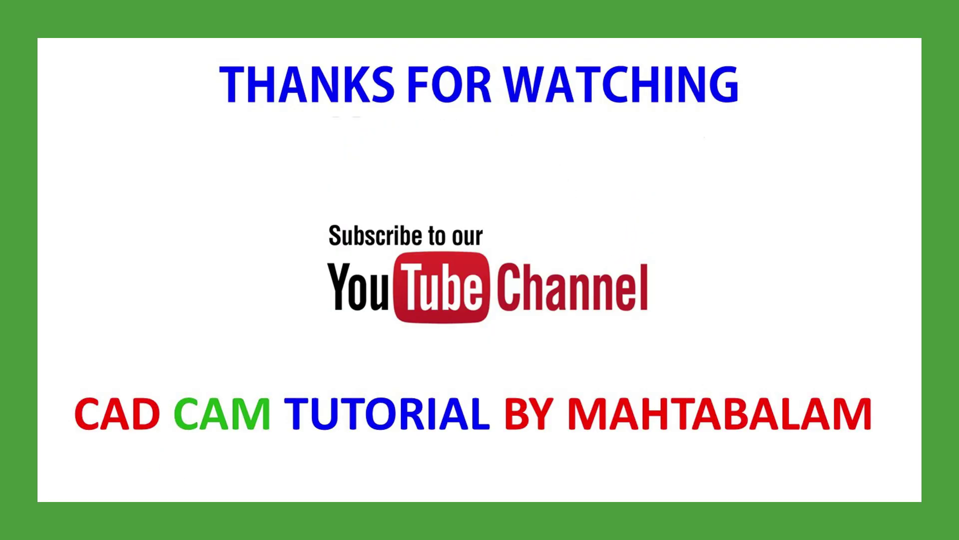